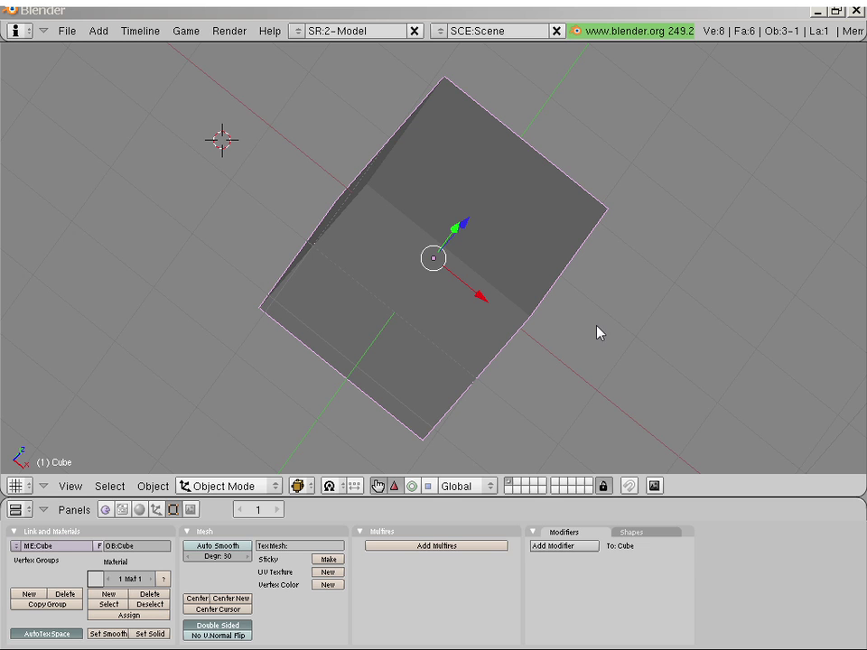
Orbit the view and put the cube in Edit Mode with edge select enabled.
left_click(445, 292)
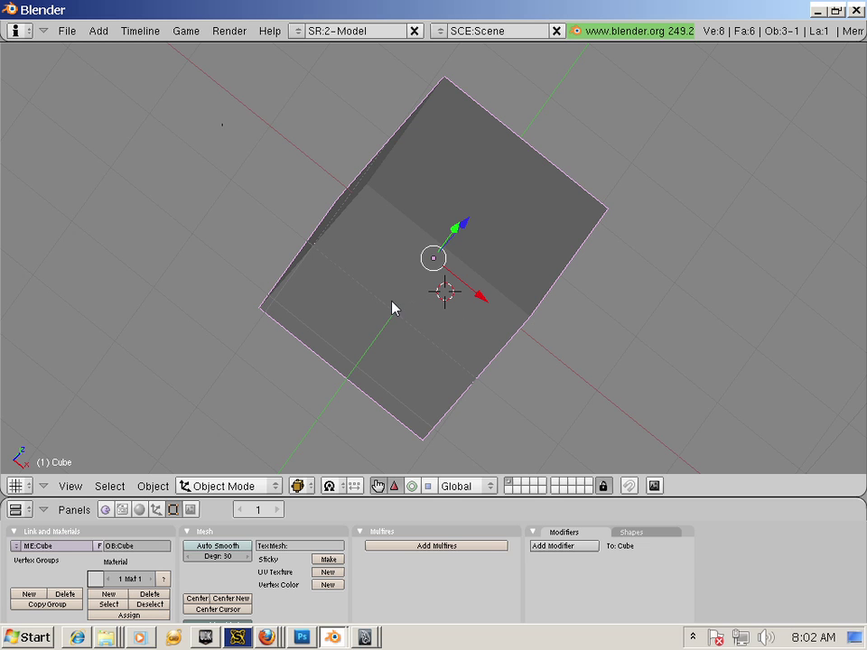
middle_click_drag(392, 308, 374, 259)
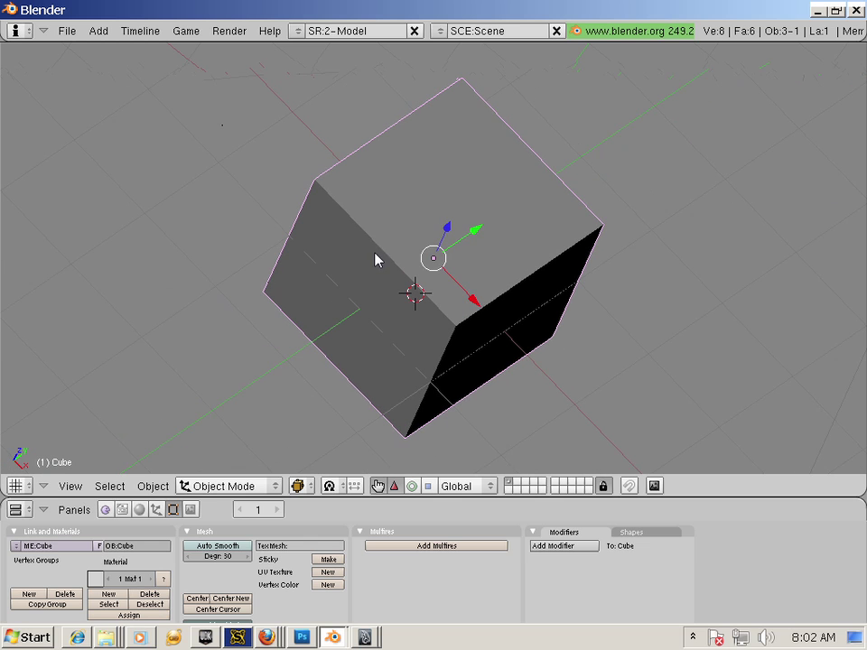
left_click(280, 486)
left_click(277, 453)
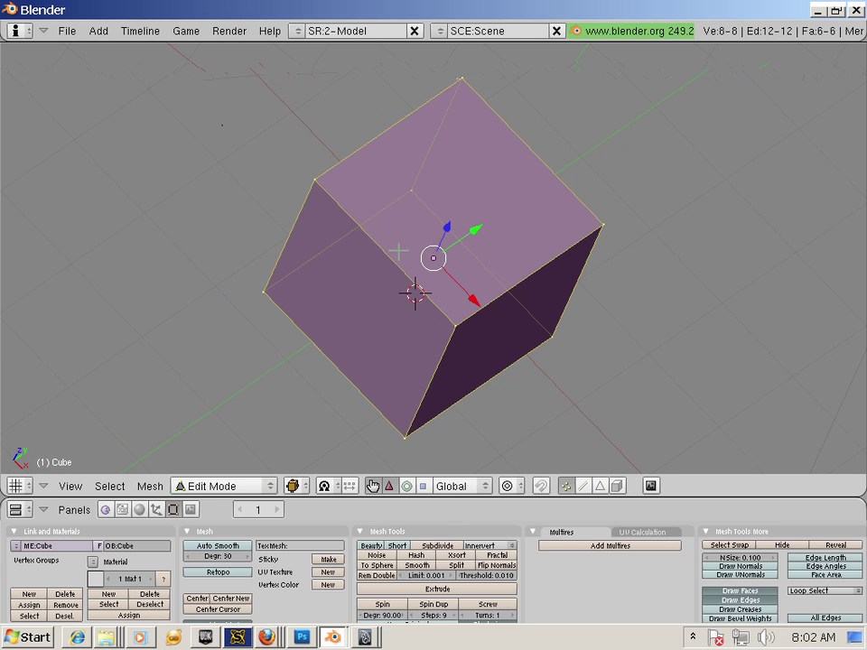
left_click(582, 487)
Alt+right-click edge loops until the loop across the top and right faces is selected.
right_click(411, 271)
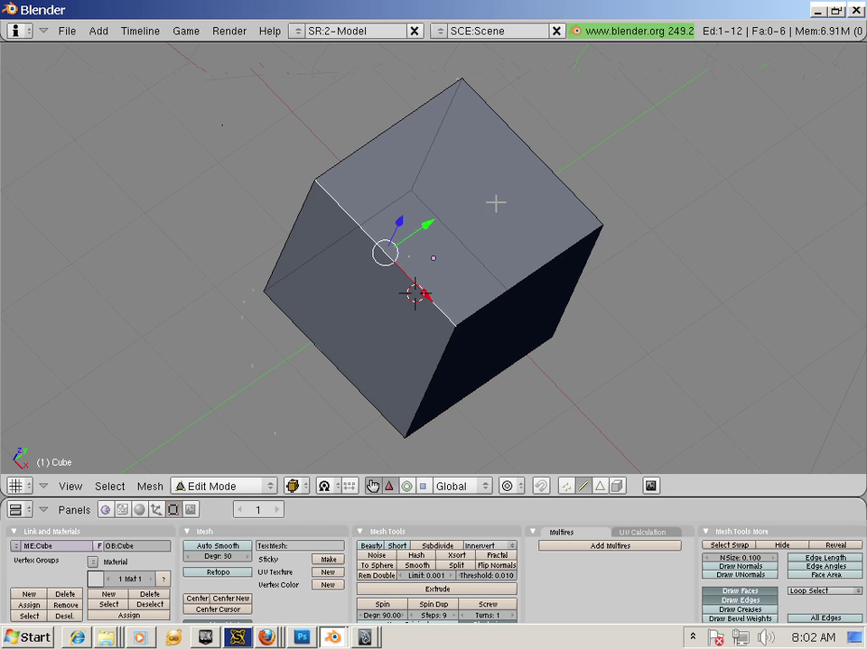
right_click(418, 110, "alt")
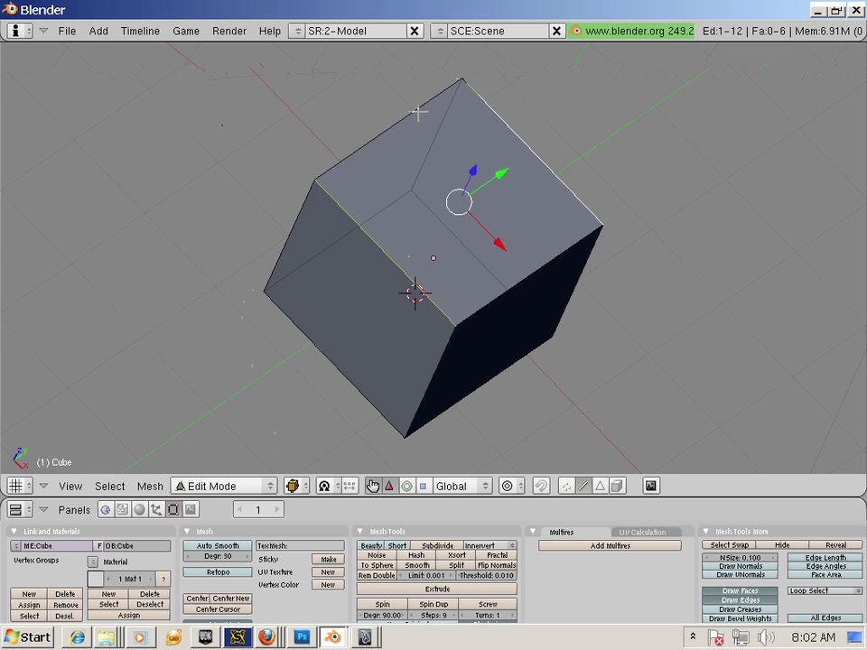
right_click(477, 336, "alt")
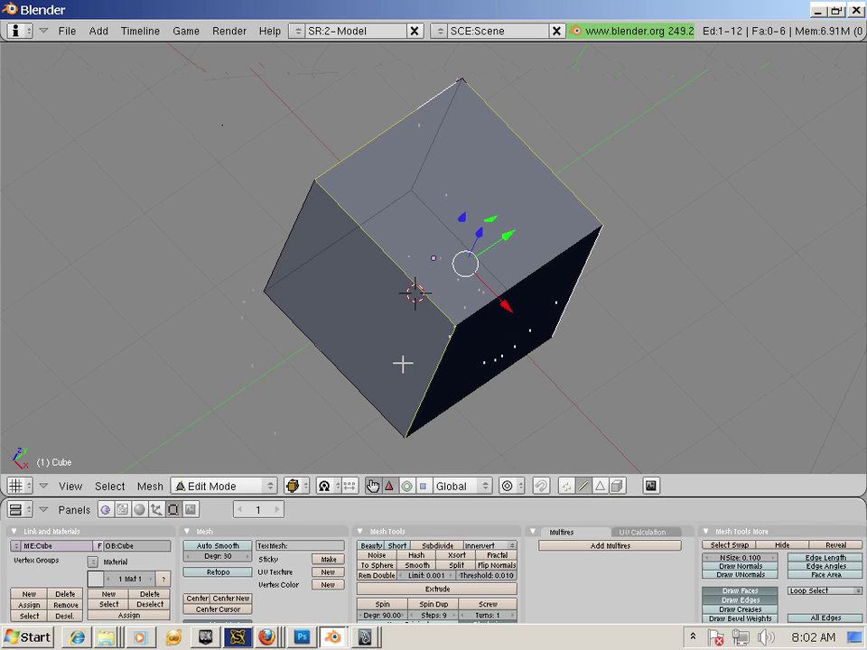
right_click(353, 364, "alt")
right_click(477, 258, "alt")
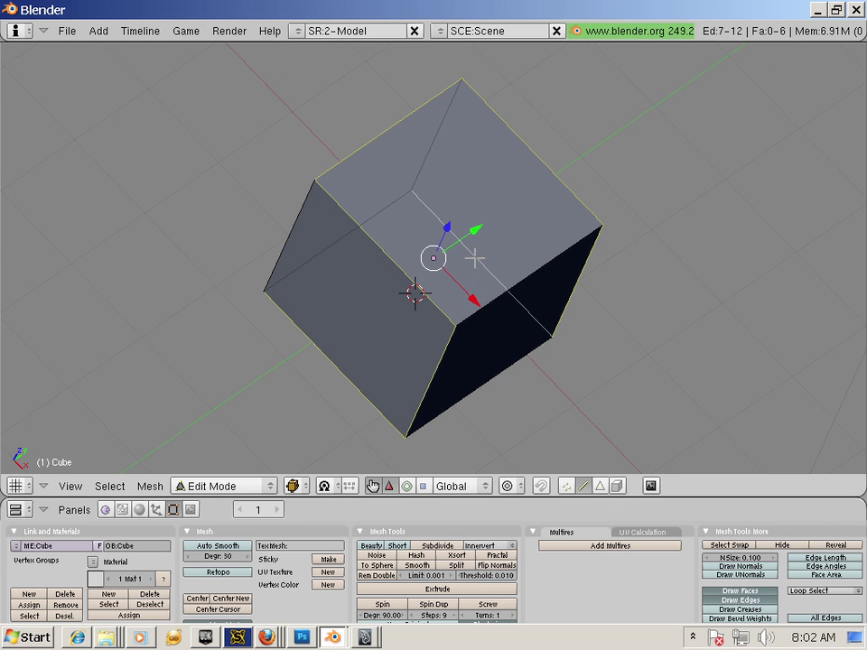
Mark the selected edge loop as a seam and split the 3D view into side-by-side halves.
key("ctrl+e")
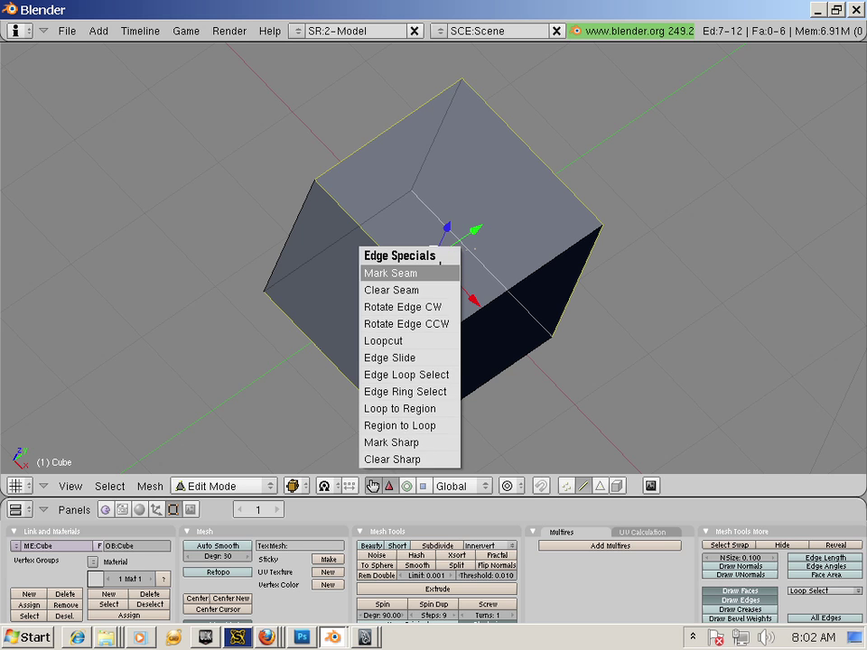
left_click(439, 272)
right_click(403, 44)
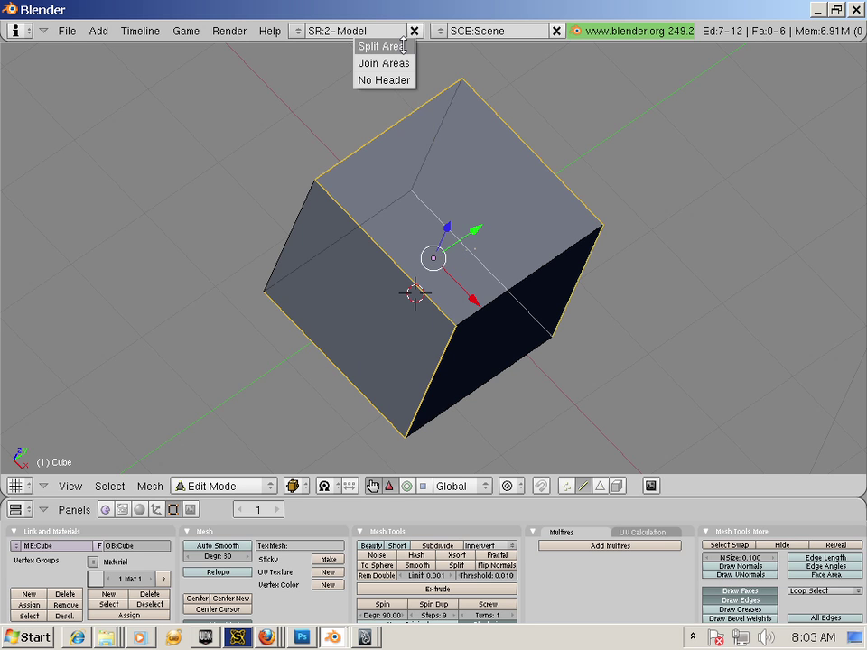
left_click(403, 43)
left_click(404, 55)
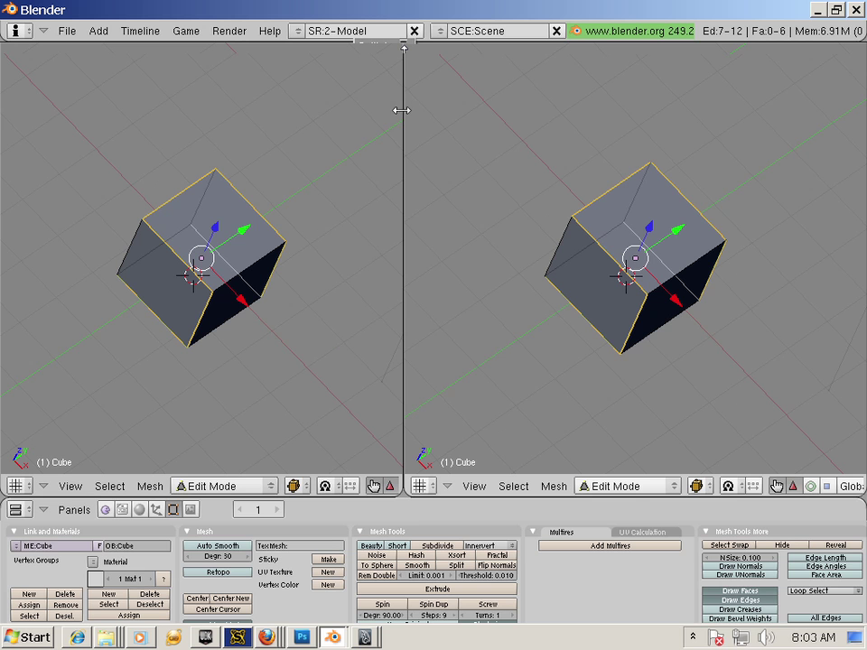
Make the right half a UV/Image Editor and unwrap all of the cube's faces.
left_click(423, 486)
left_click(472, 397)
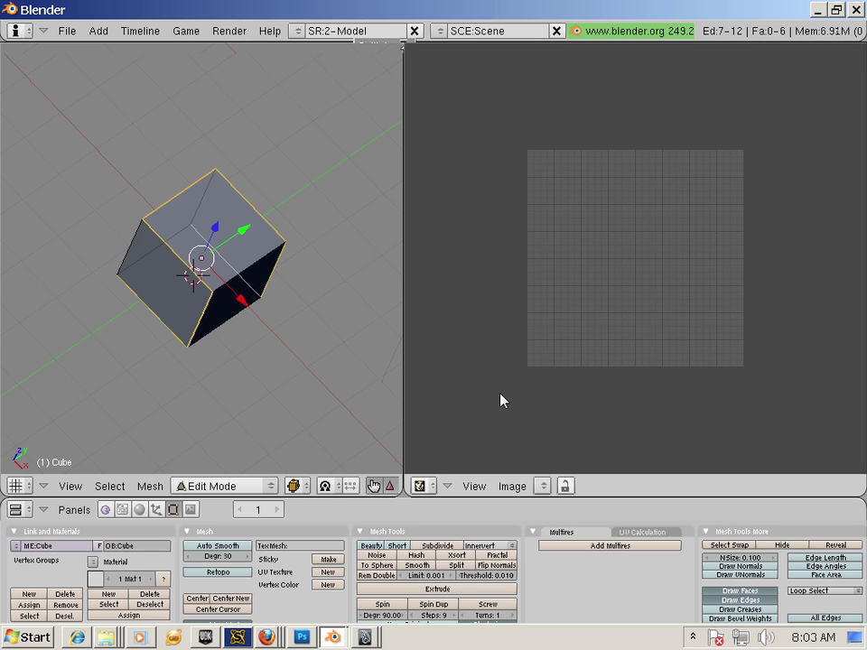
scroll(495, 395, "up", 2)
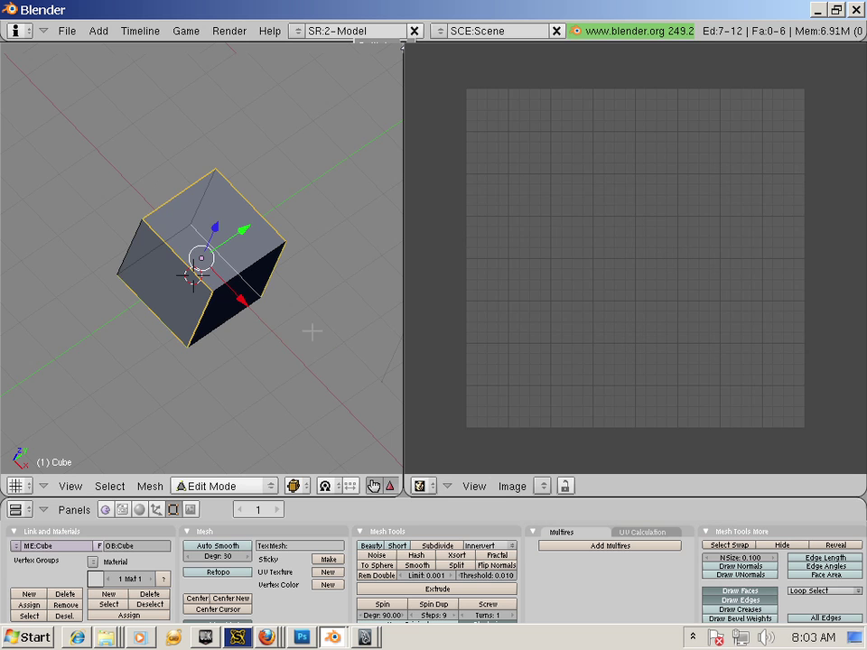
key("a")
key("a")
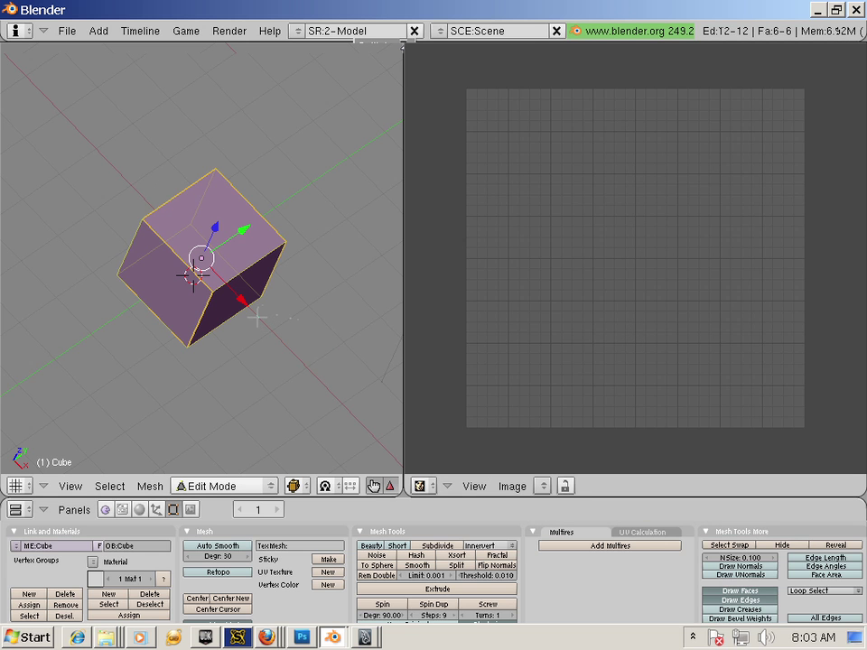
key("u")
left_click(256, 318)
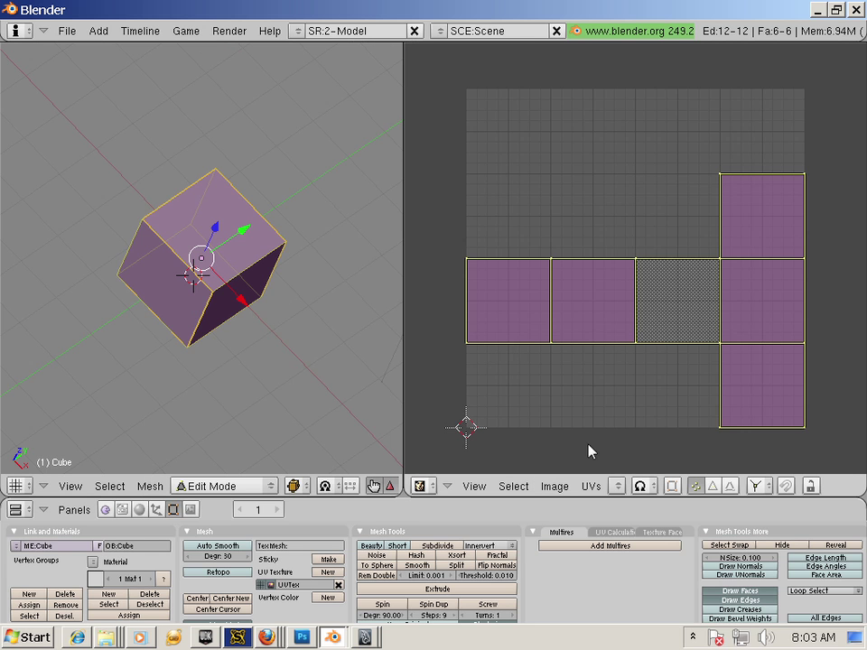
Create a new 2048×2048 image filled with light grey.
left_click(562, 487)
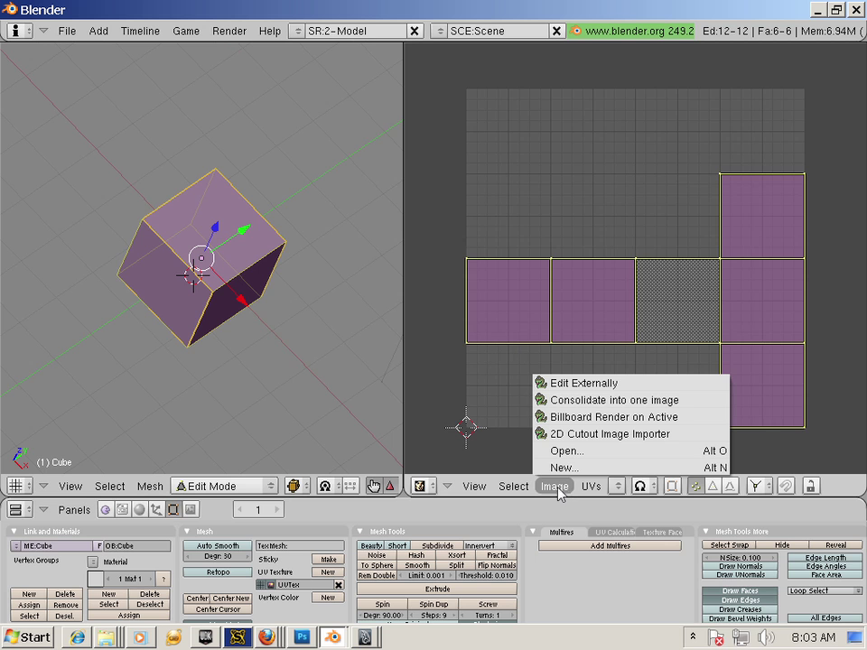
left_click(570, 468)
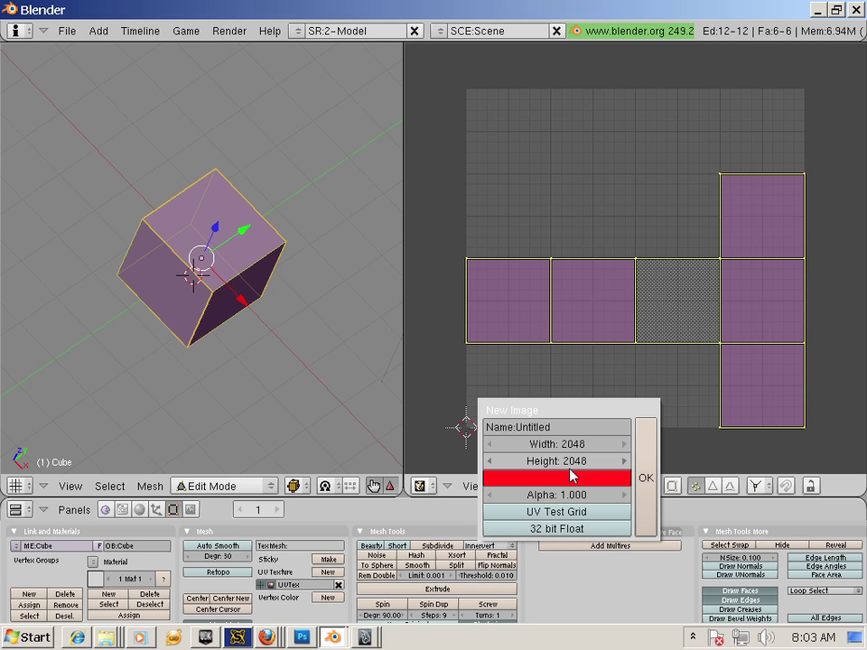
left_click(570, 476)
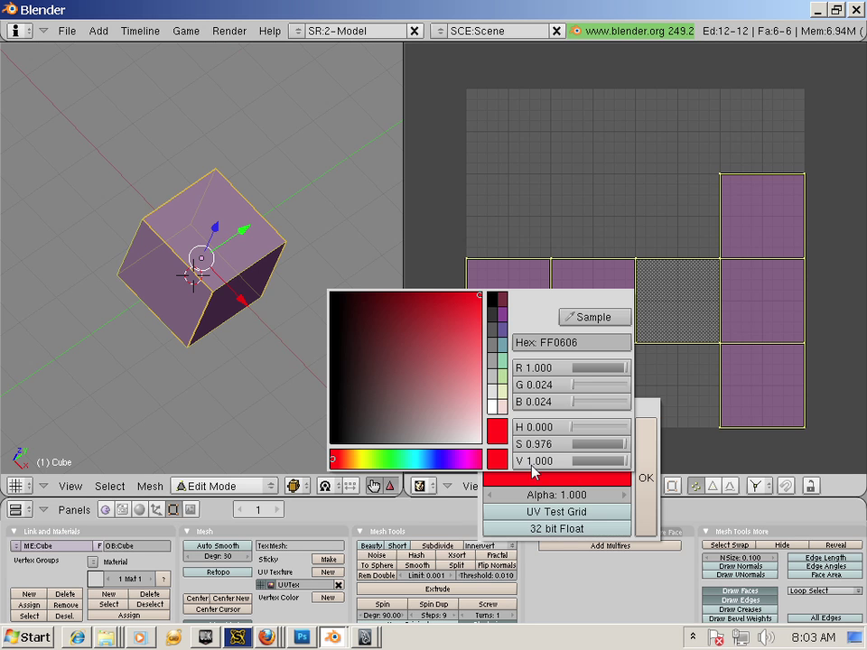
left_click(393, 398)
left_click_drag(393, 396, 390, 422)
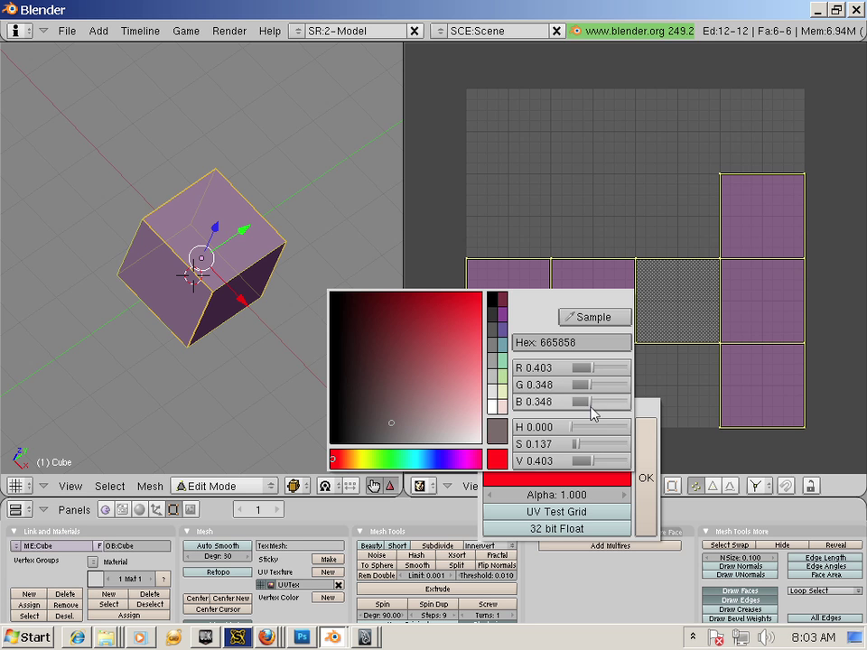
left_click(582, 472)
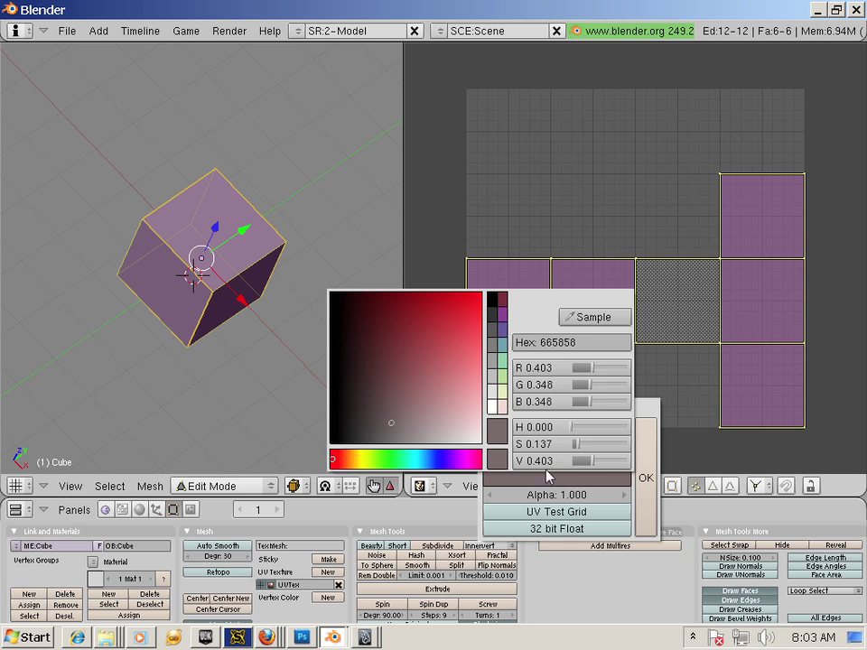
left_click(393, 439)
left_click_drag(393, 440, 403, 444)
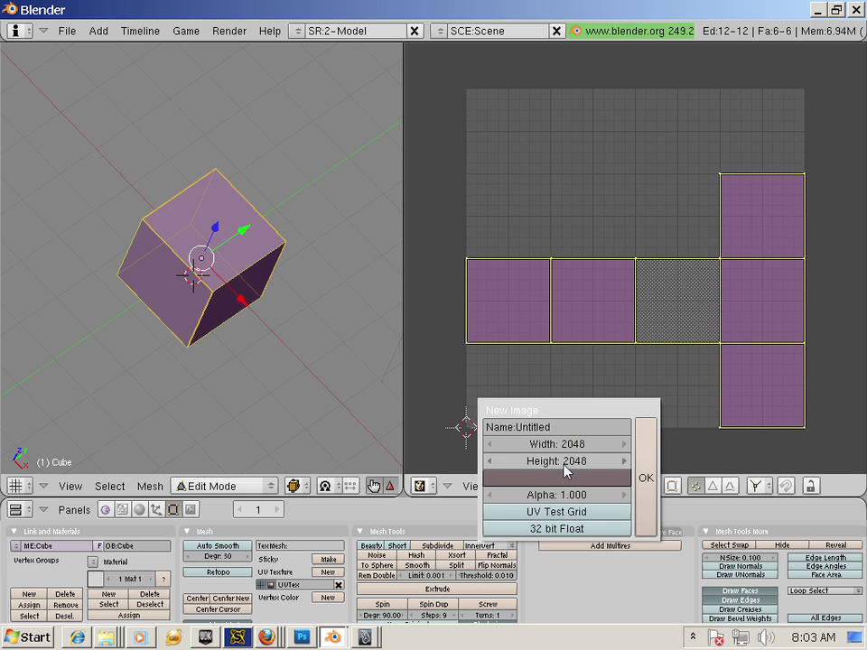
left_click(646, 478)
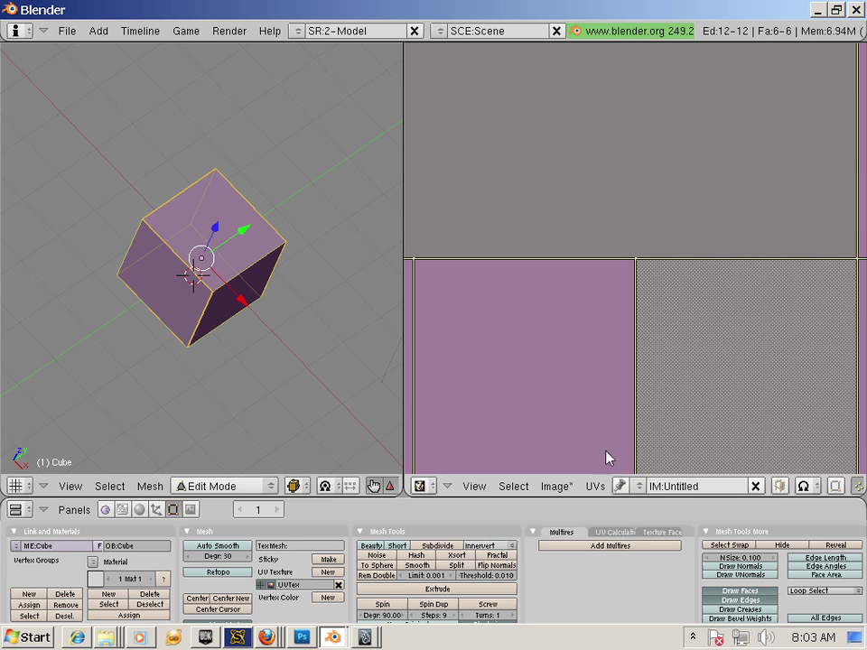
Rename the new image COLOR1.
left_click(691, 489)
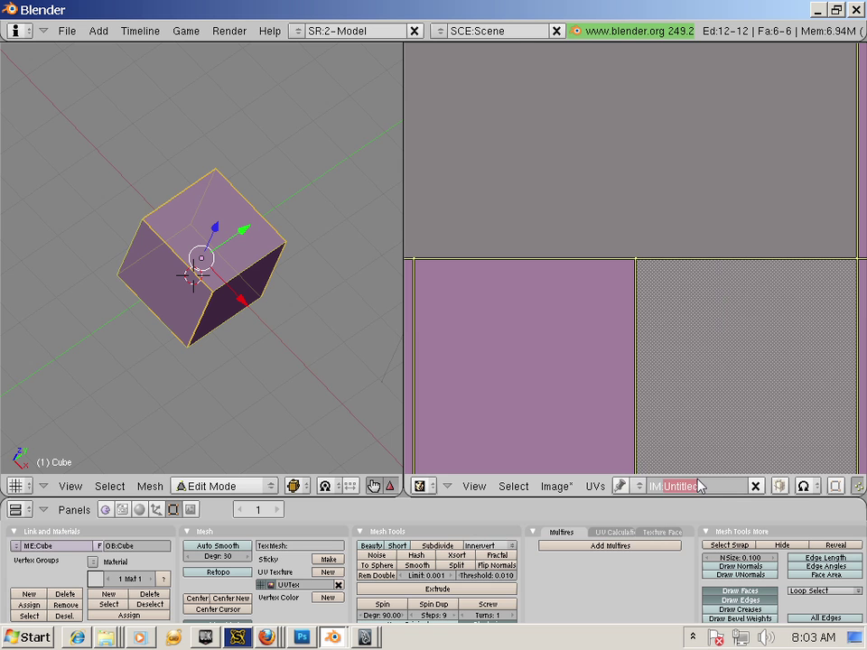
type("COLOR1")
key("Return")
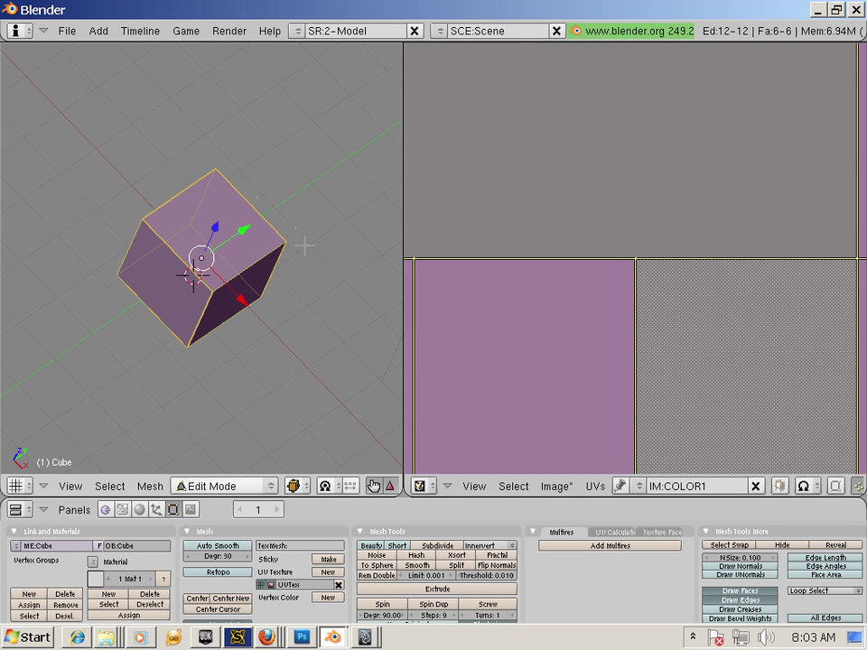
Create another 2048×2048 image with a near-black fill.
left_click(303, 245)
scroll(581, 315, "down", 1)
scroll(580, 314, "down", 3)
scroll(581, 316, "up", 2)
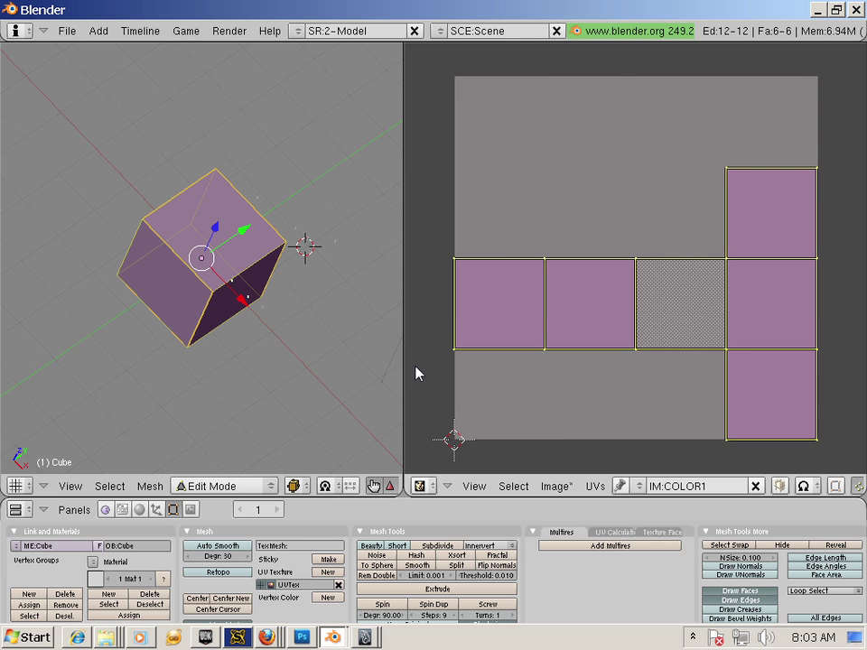
left_click(557, 487)
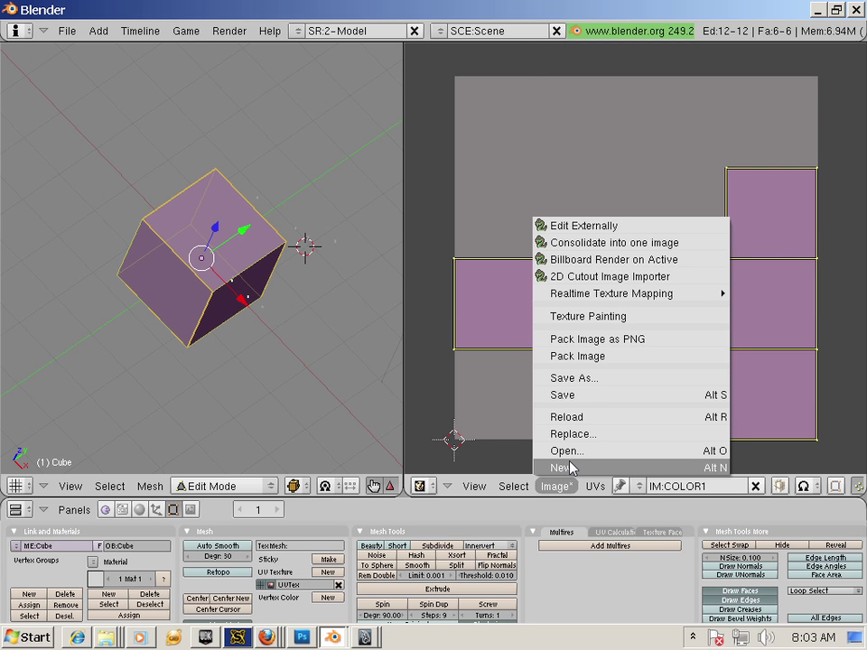
left_click(570, 469)
left_click(571, 472)
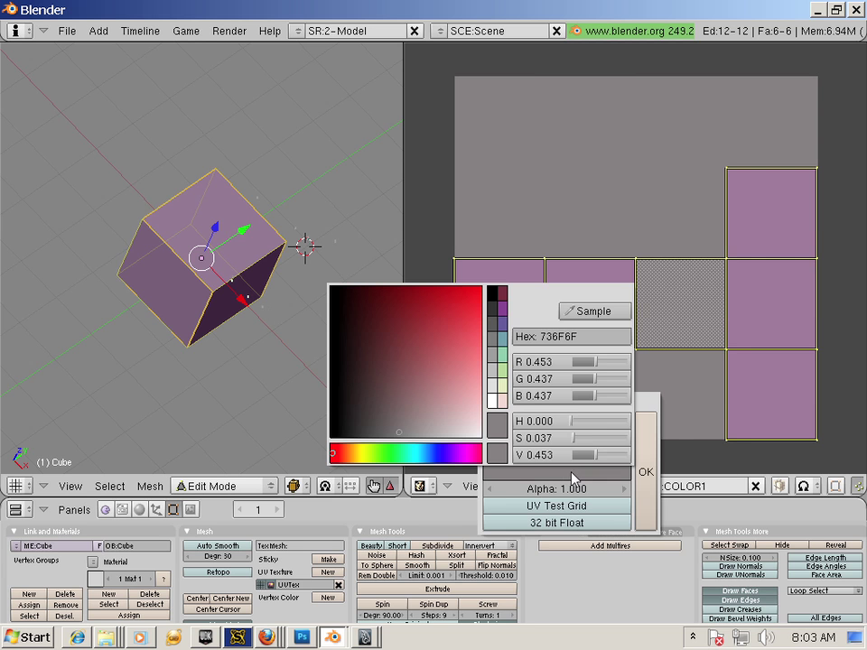
left_click(339, 336)
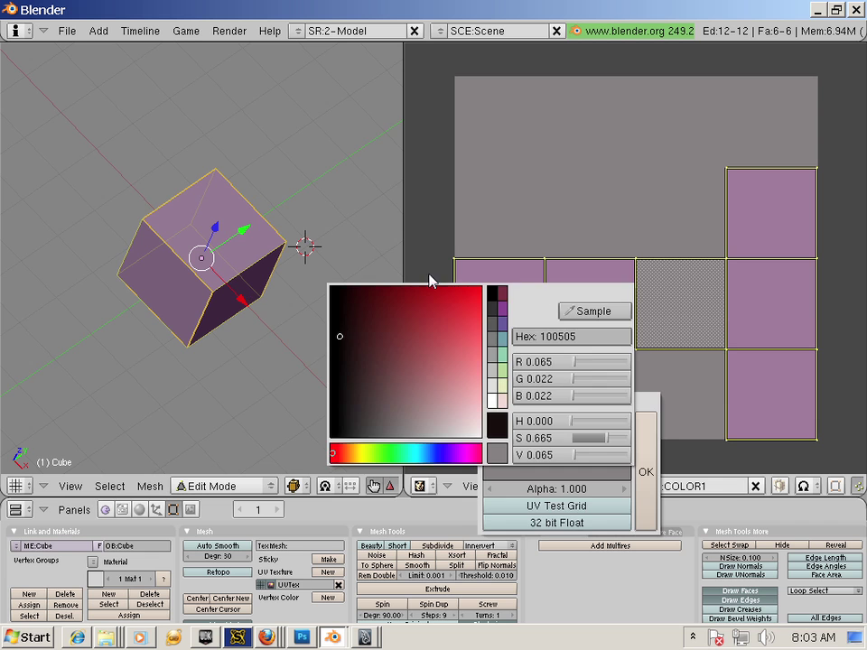
left_click(556, 486)
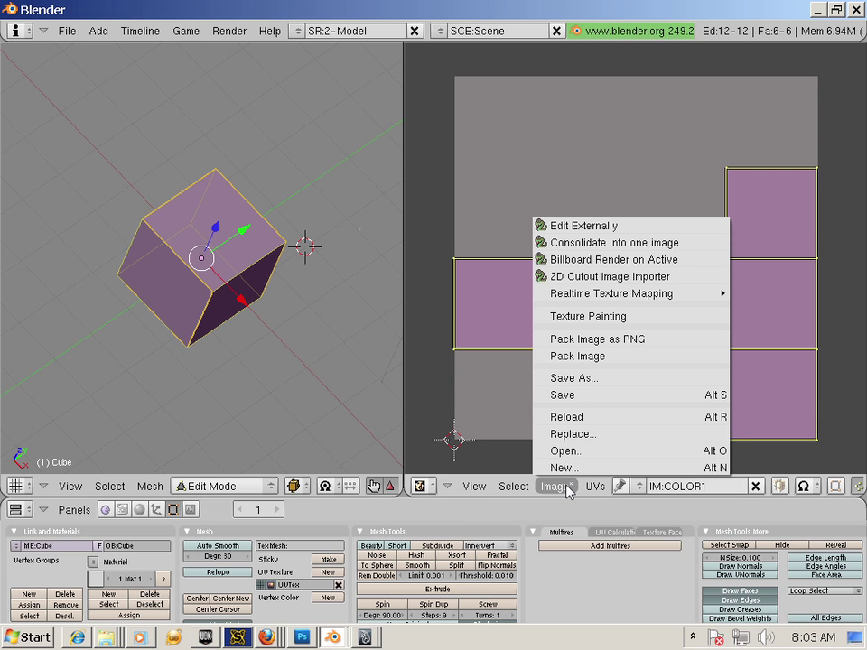
left_click(562, 468)
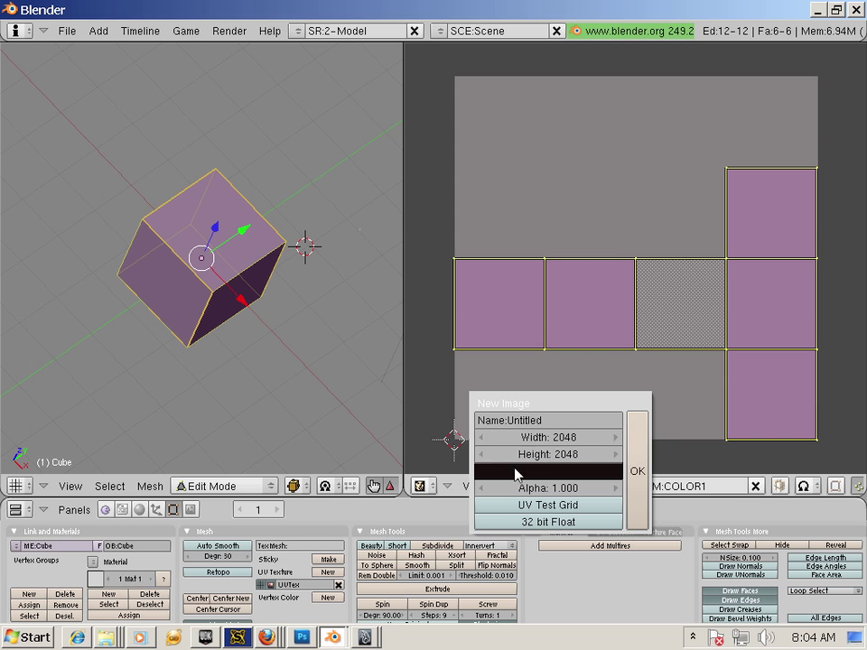
left_click(637, 457)
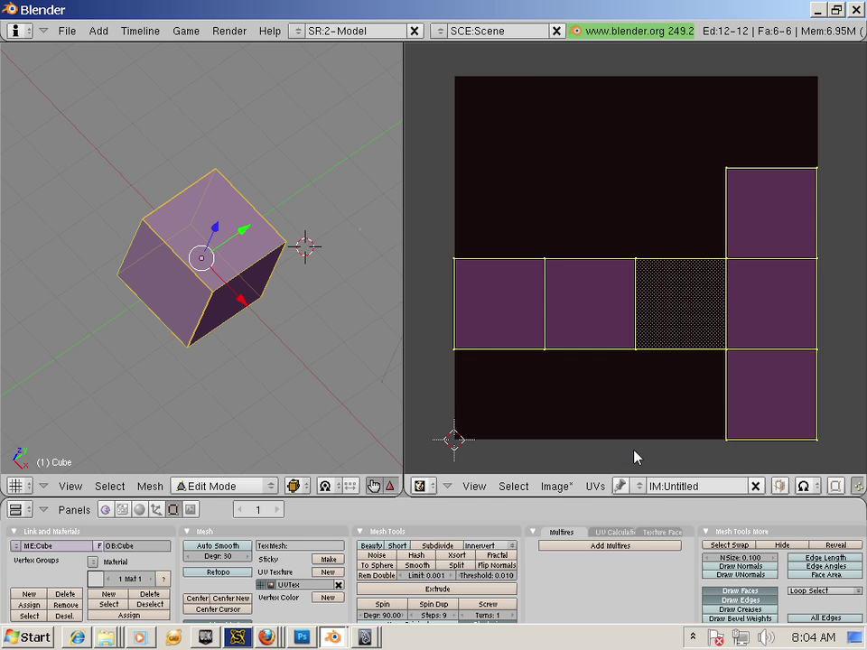
Name the black image COLOR2.
left_click(681, 486)
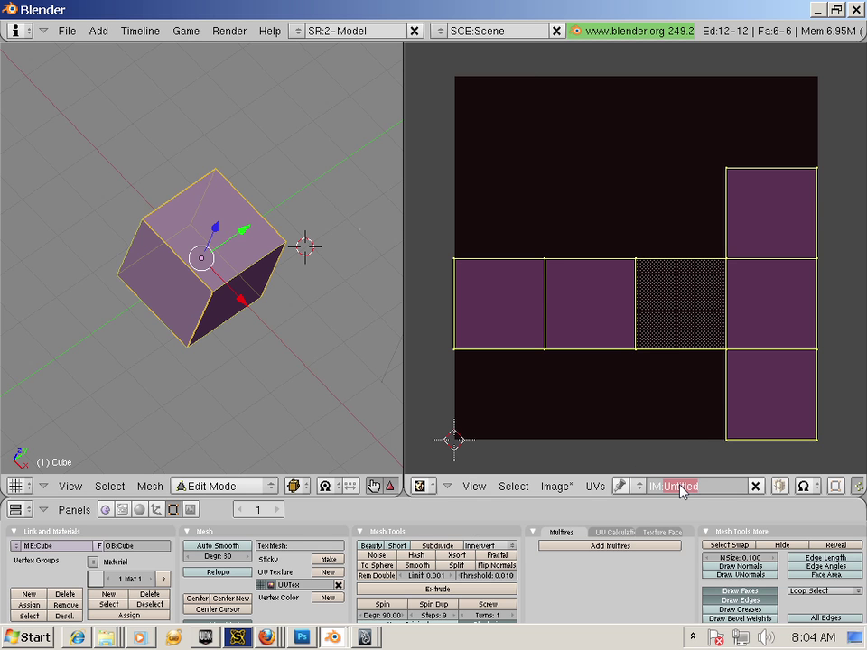
type("COLOR2")
key("Return")
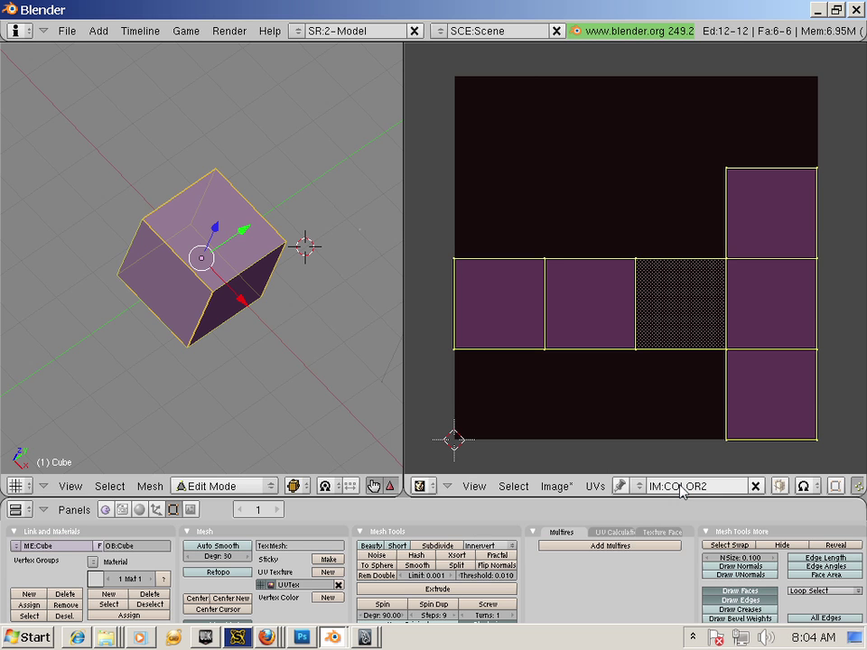
Set the viewport draw type to Textured and display COLOR1 in the image editor.
left_click(294, 486)
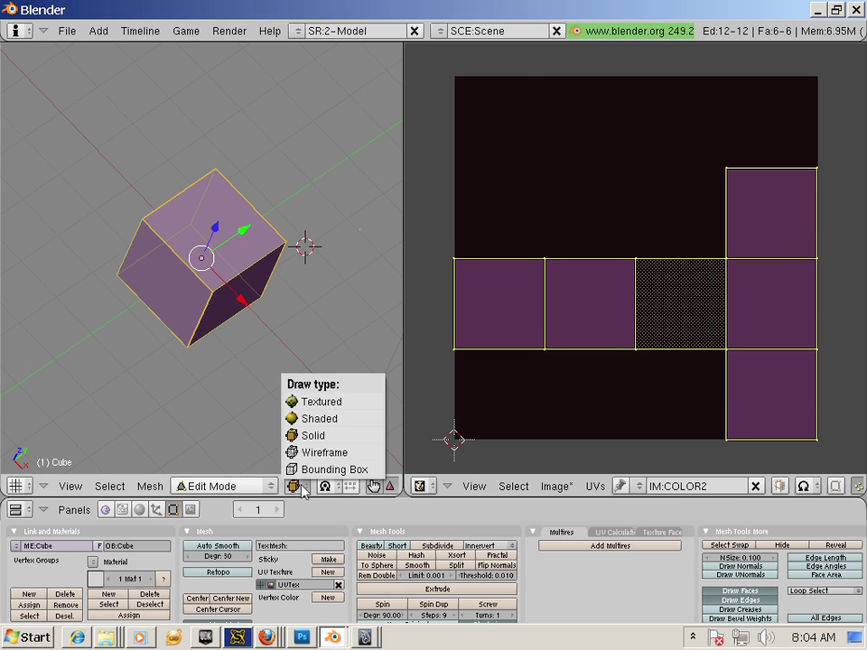
left_click(320, 401)
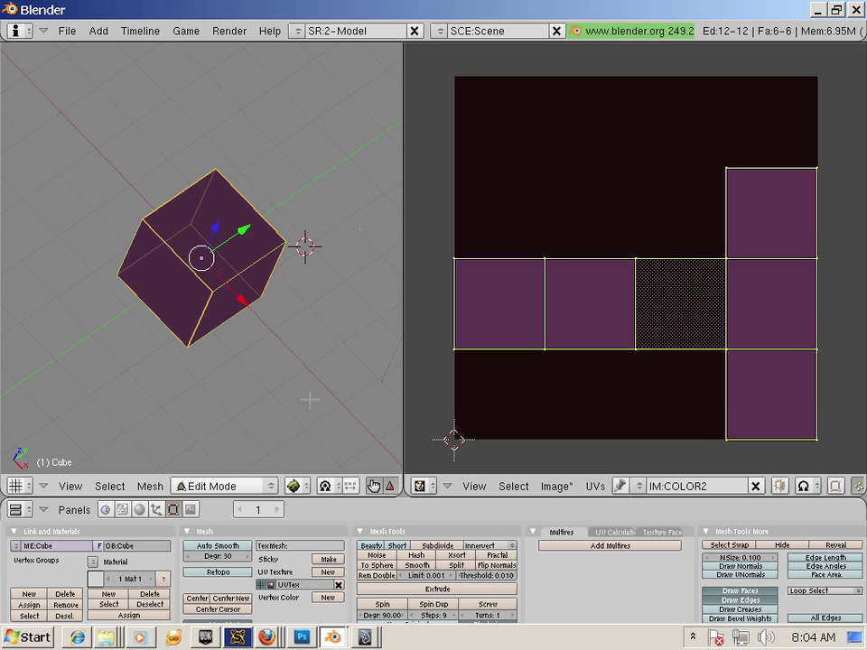
scroll(271, 393, "up", 3)
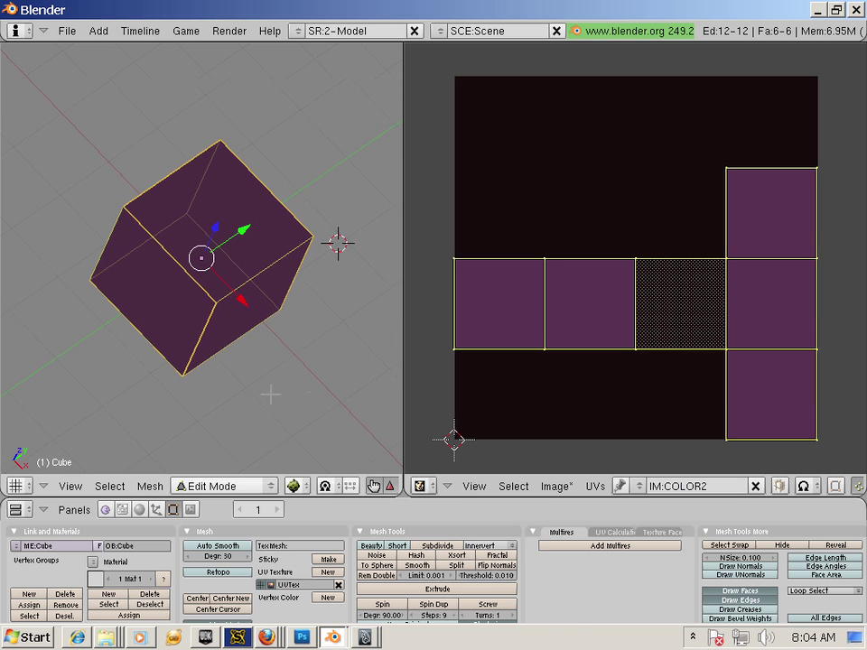
key("a")
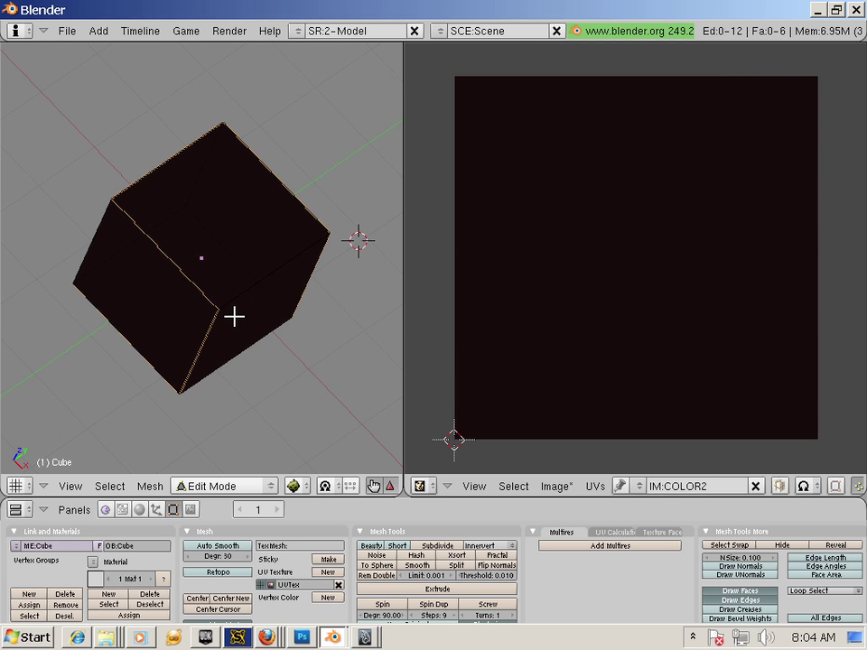
key("a")
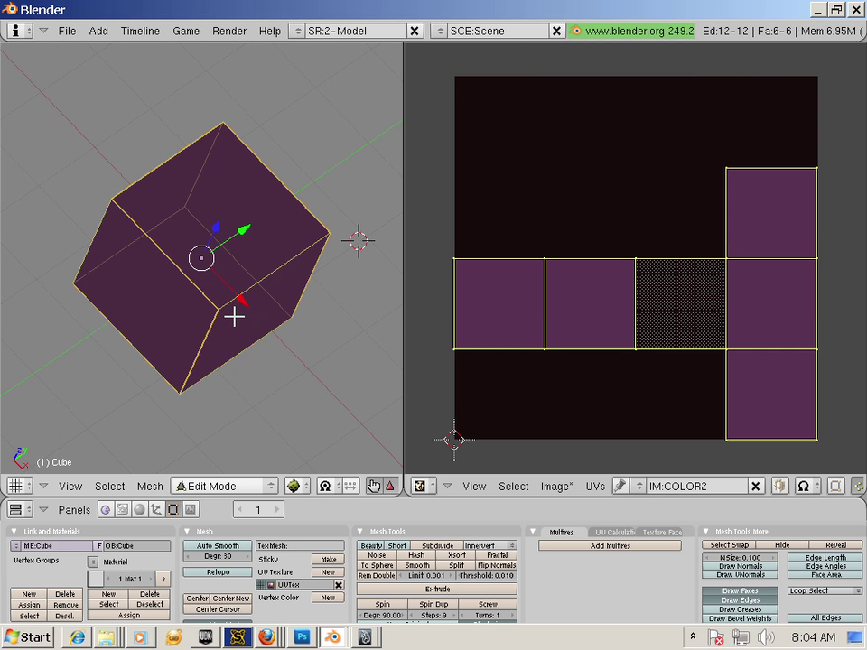
left_click(636, 487)
left_click(640, 469)
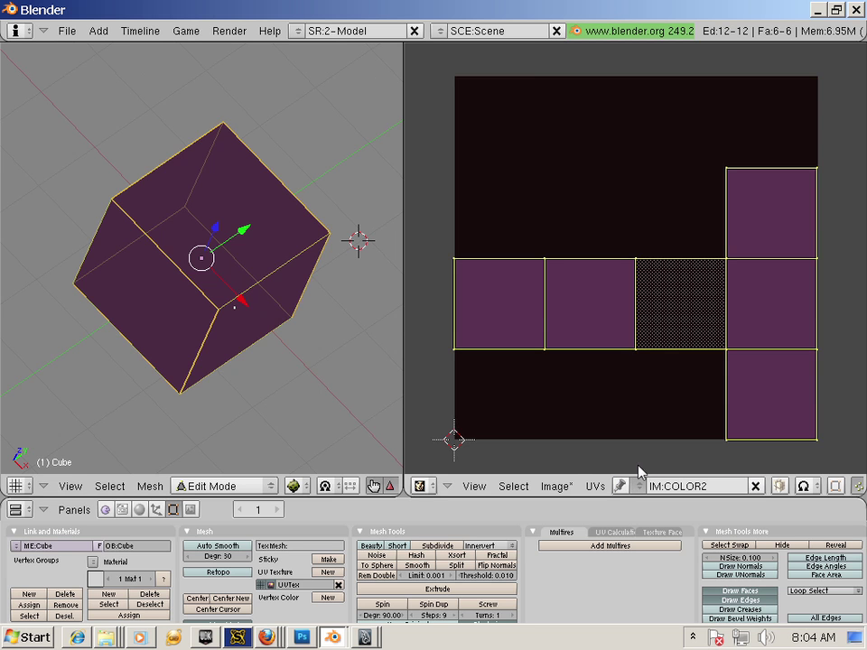
Toggle select-all to get every face selected and drag the divider to resize the panes.
key("a")
key("a")
key("a")
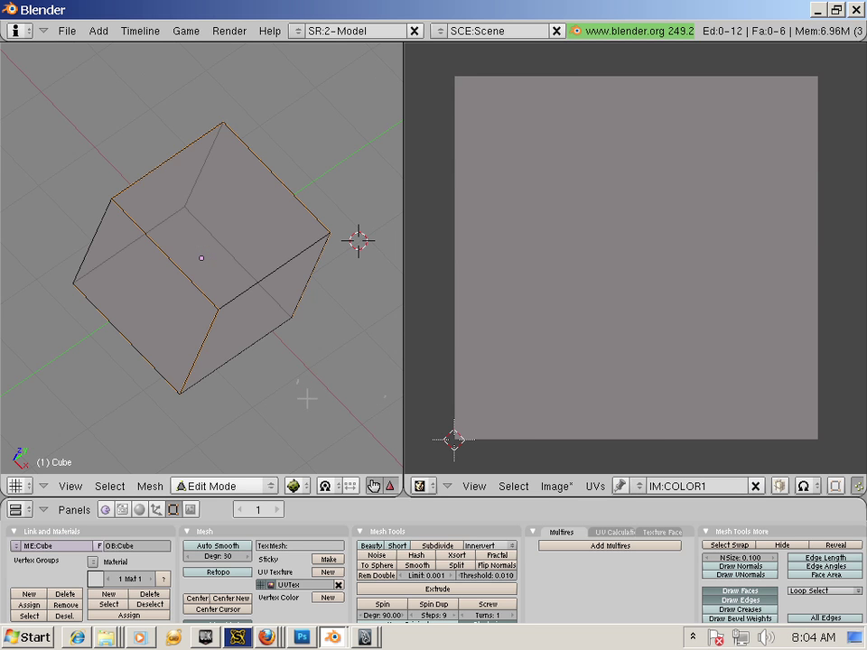
key("a")
left_click_drag(403, 438, 656, 454)
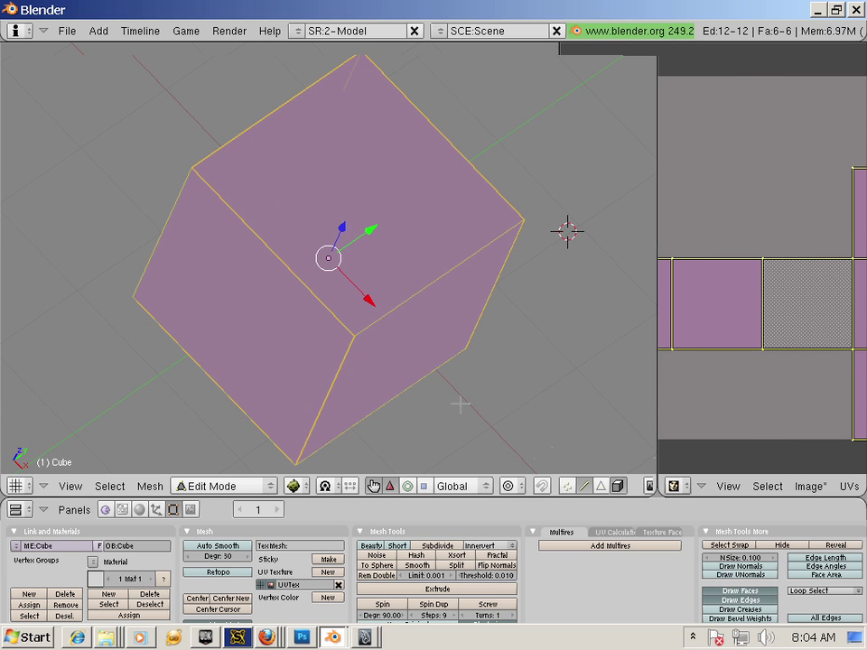
key("a")
key("a")
key("a")
key("a")
key("a")
key("a")
key("a")
key("a")
key("a")
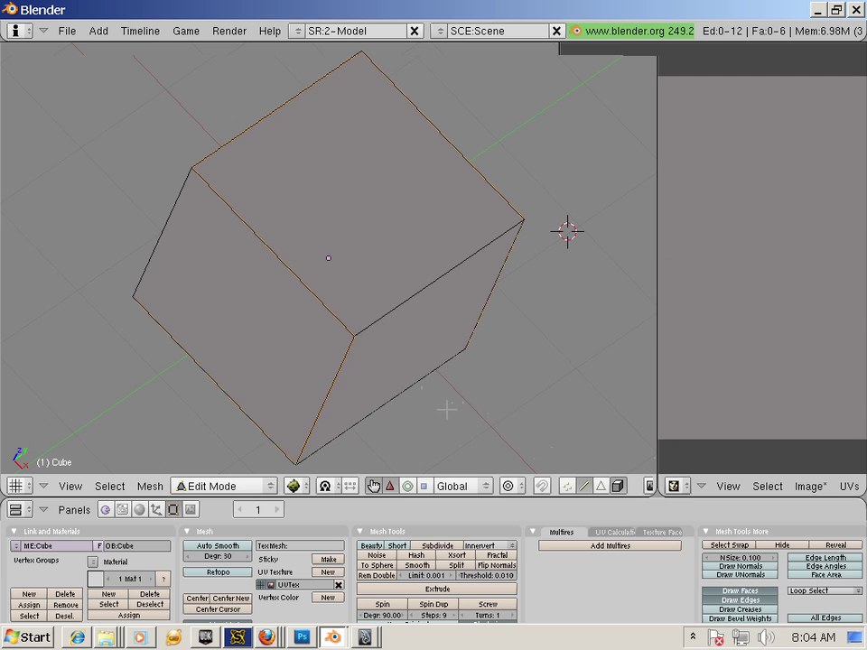
key("a")
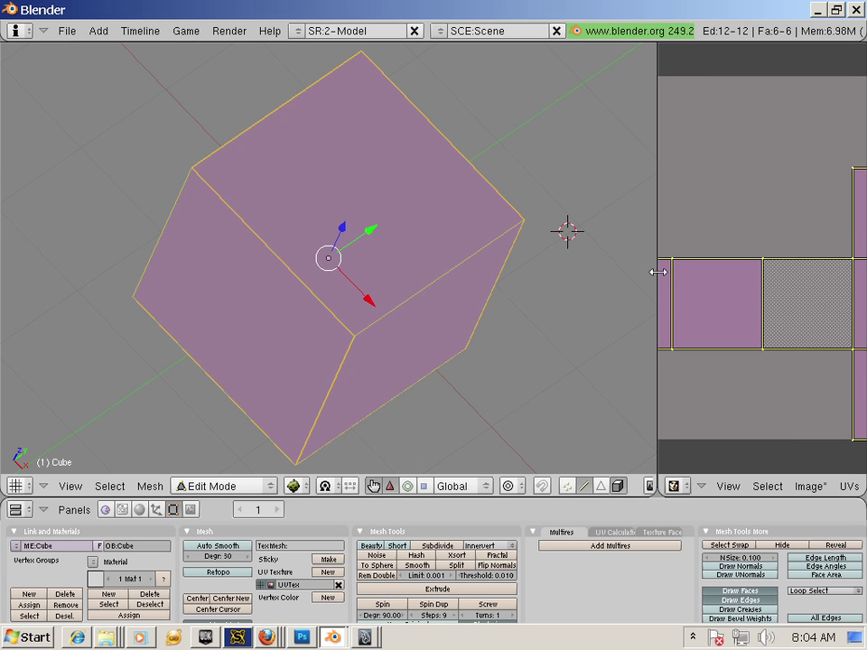
Widen the image editor and enable Texture Painting on the COLOR1 image.
left_click_drag(656, 282, 485, 287)
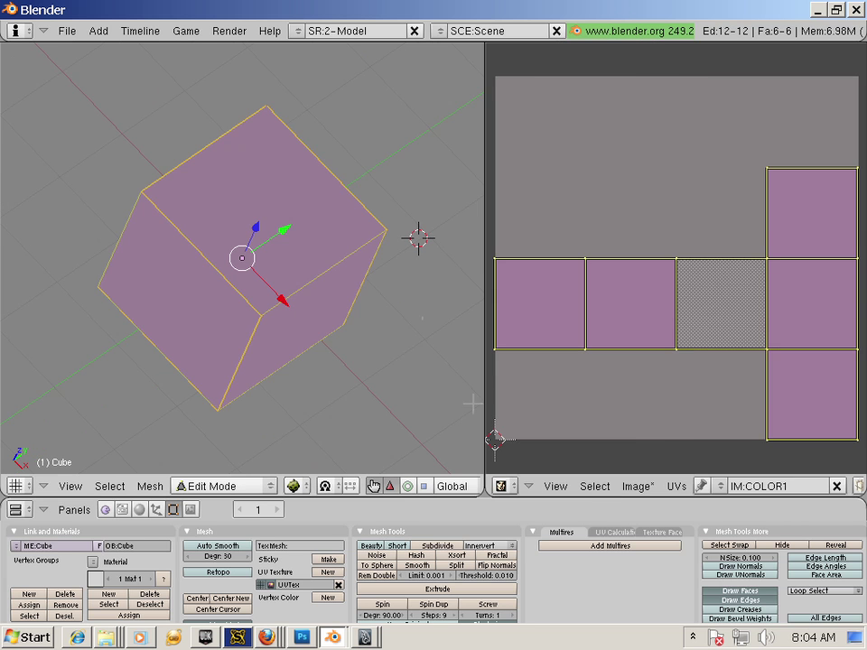
left_click(640, 488)
left_click(676, 486)
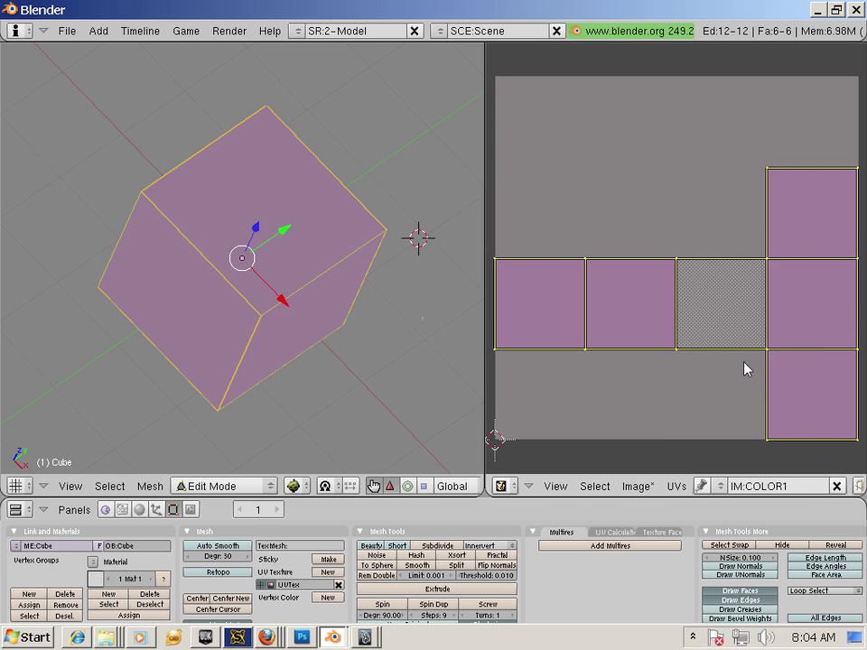
key("a")
key("a")
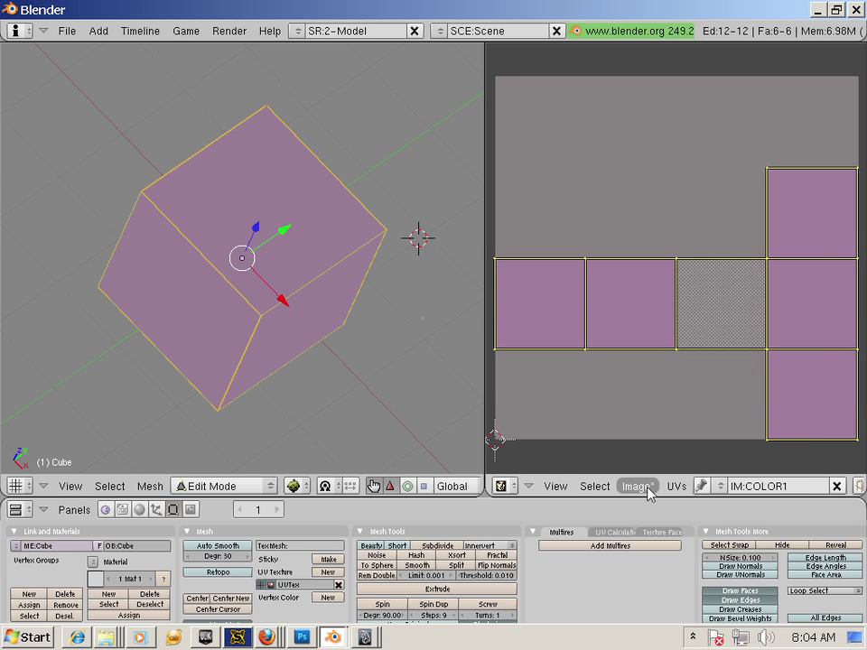
left_click(640, 487)
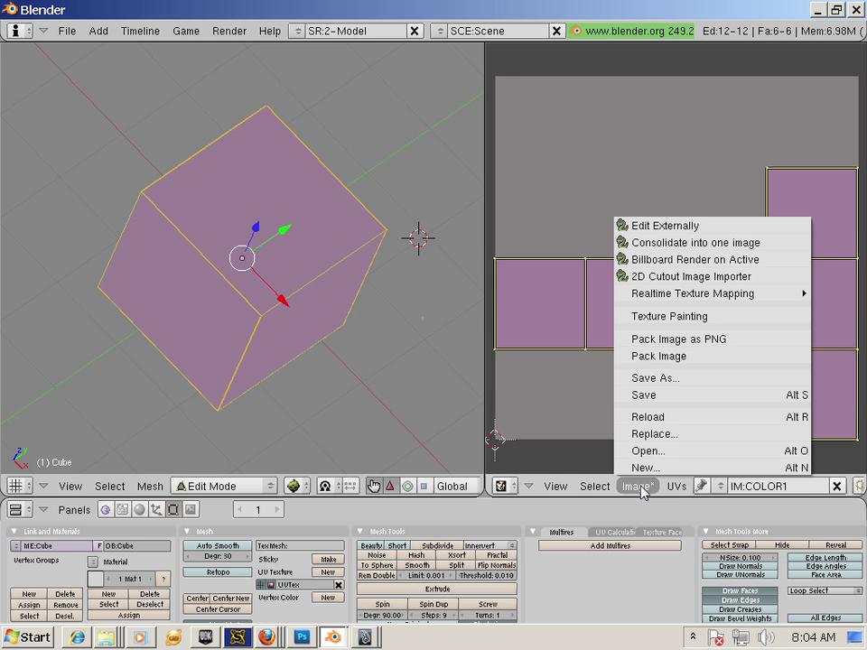
left_click(682, 317)
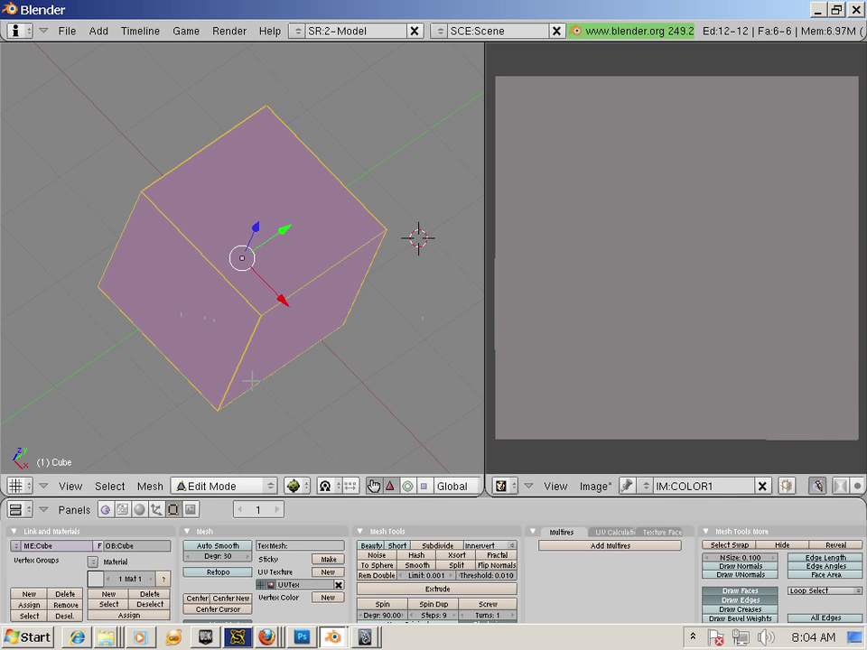
left_click(271, 489)
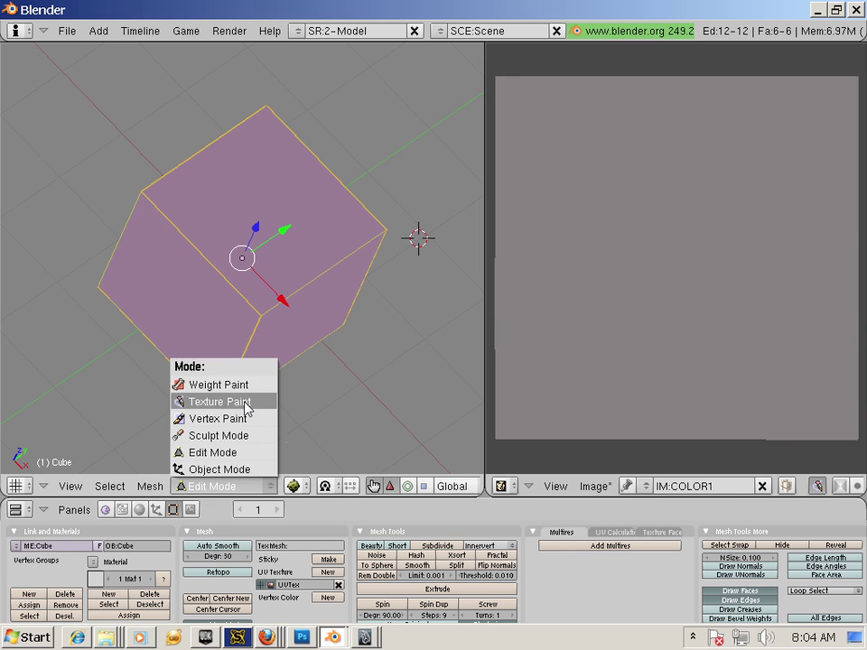
Add a Multires modifier to the cube and raise it to level 3.
left_click(392, 421)
left_click(589, 547)
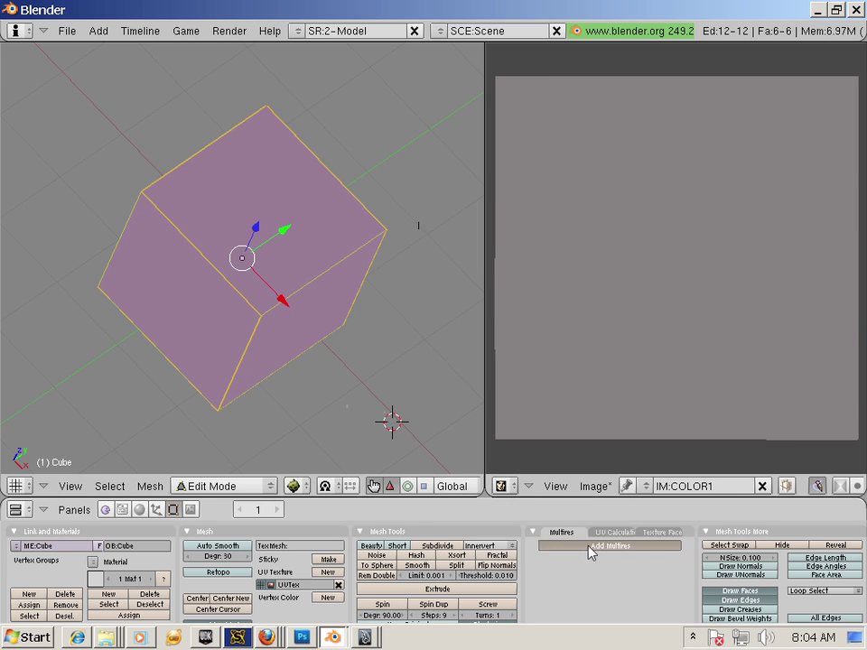
left_click(583, 558)
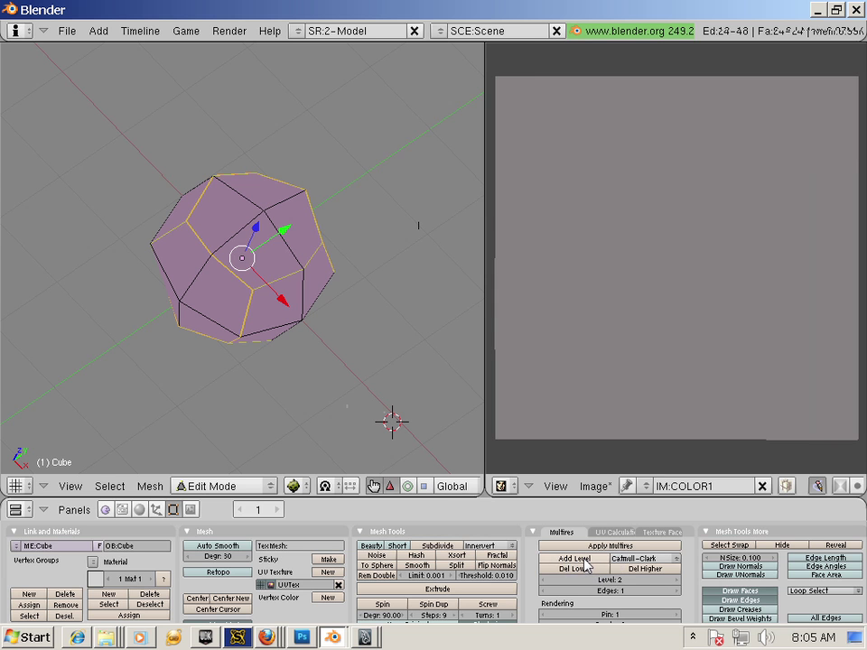
left_click(583, 560)
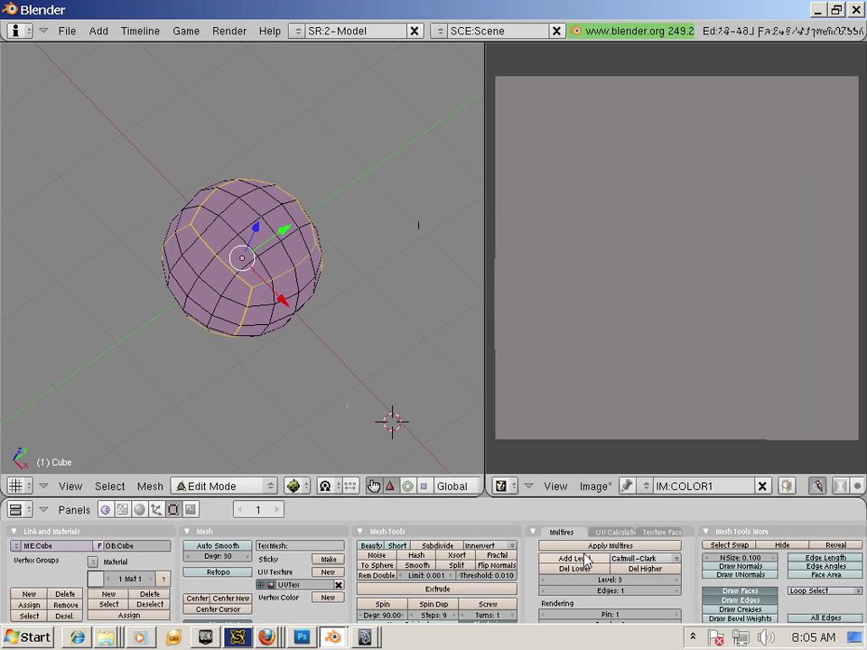
left_click(253, 488)
Enter Sculpt Mode, choose the Grab brush, and switch the viewport to Solid shading.
left_click(224, 437)
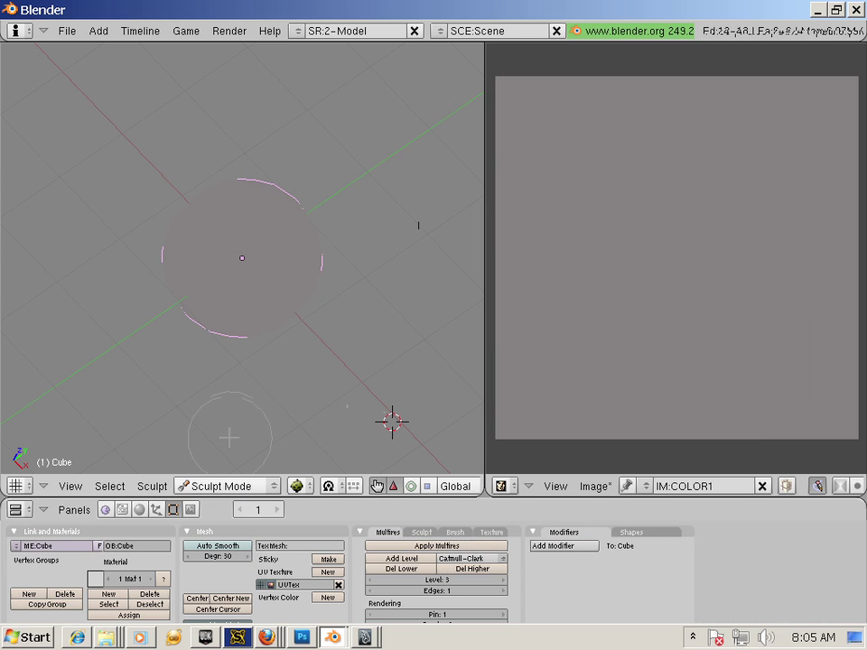
mouse_move(242, 301)
left_mouse_down()
mouse_move(262, 353)
mouse_move(262, 298)
left_mouse_up()
left_click(422, 533)
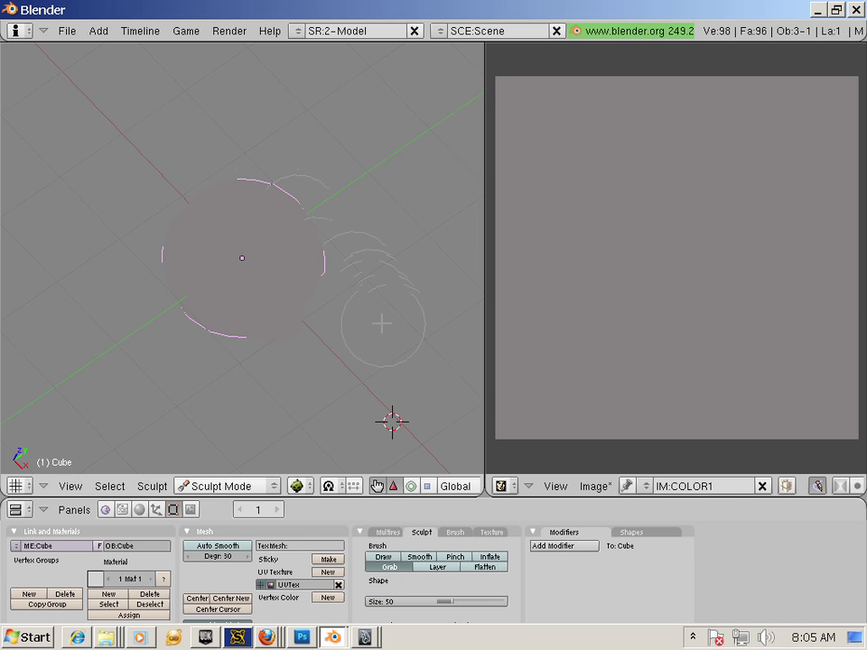
middle_click_drag(385, 313, 290, 228)
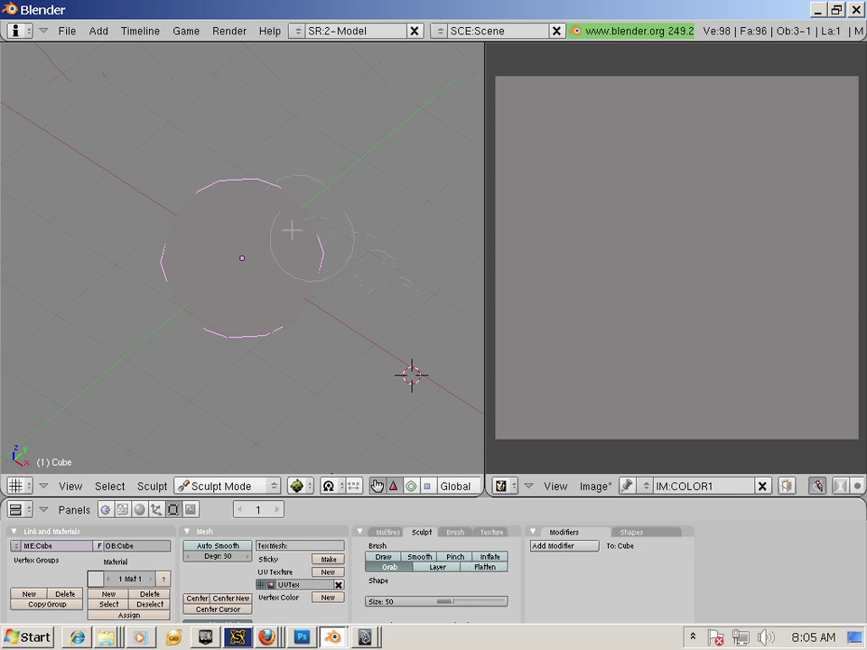
left_click(301, 487)
left_click(327, 442)
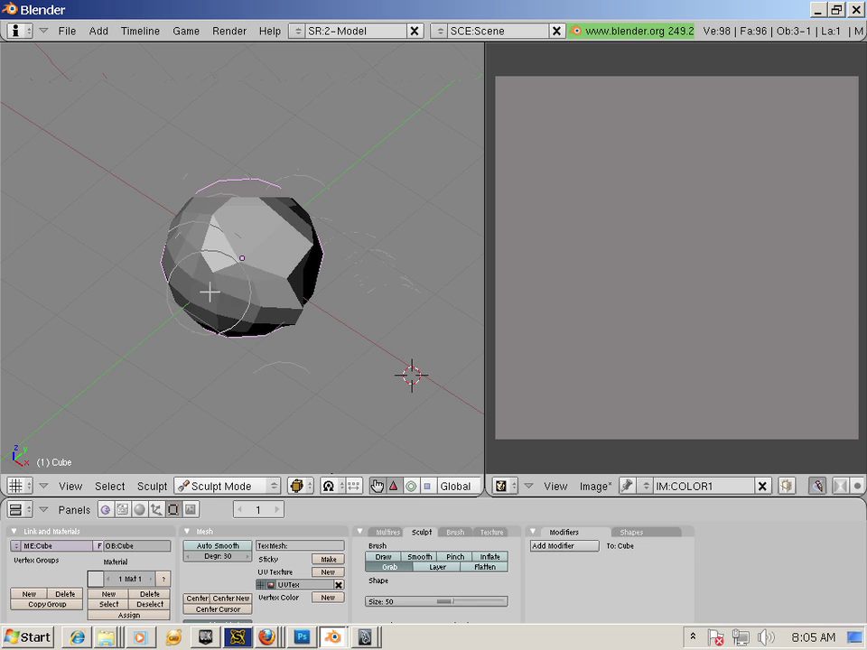
Grab-pull the sphere's right side and top out into rocky points.
middle_click_drag(177, 250, 298, 298)
mouse_move(298, 298)
left_mouse_down()
mouse_move(284, 281)
mouse_move(296, 299)
mouse_move(286, 349)
mouse_move(320, 188)
left_mouse_up()
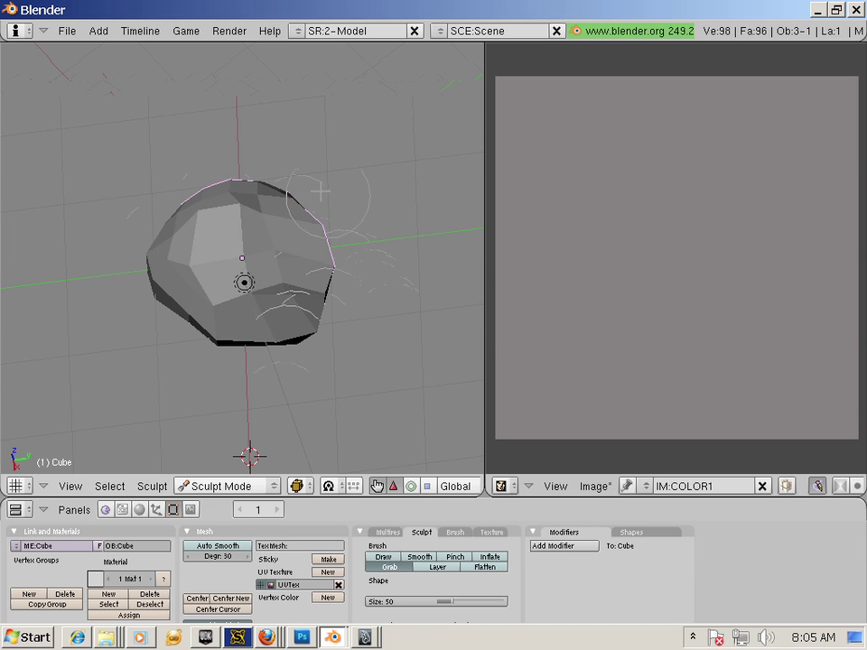
mouse_move(319, 188)
middle_mouse_down()
mouse_move(348, 207)
mouse_move(331, 216)
middle_mouse_up()
left_click_drag(271, 208, 257, 181)
middle_click_drag(258, 181, 271, 172)
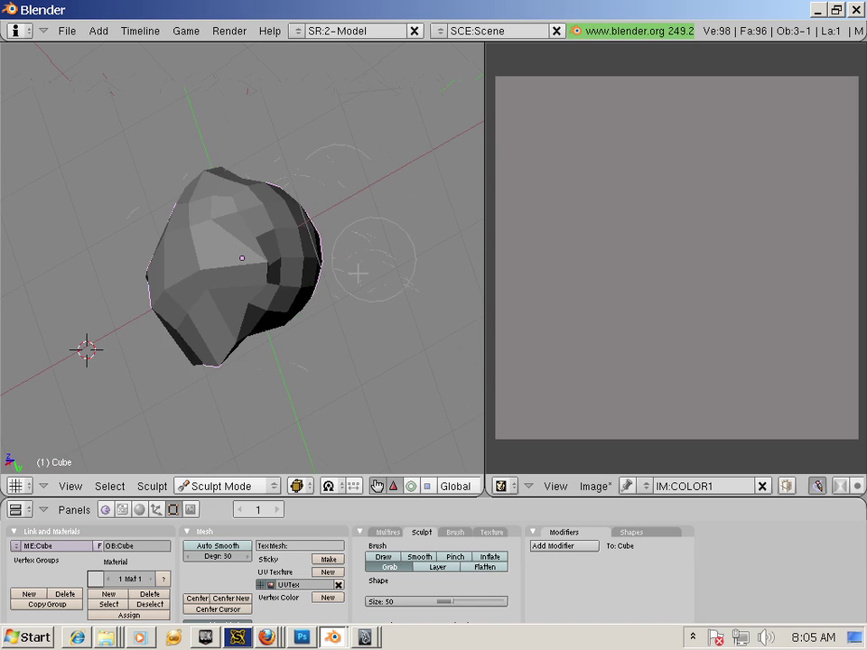
mouse_move(271, 171)
left_mouse_down()
mouse_move(262, 190)
mouse_move(280, 271)
mouse_move(257, 302)
mouse_move(271, 298)
left_mouse_up()
mouse_move(271, 298)
middle_mouse_down()
mouse_move(346, 286)
mouse_move(286, 245)
middle_mouse_up()
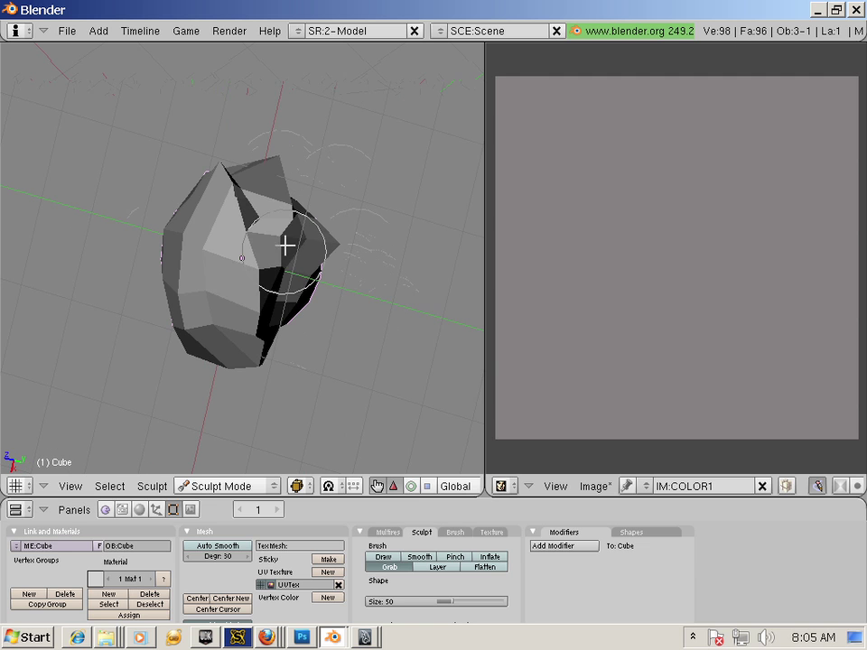
mouse_move(306, 337)
middle_mouse_down()
mouse_move(406, 348)
mouse_move(271, 349)
mouse_move(329, 309)
mouse_move(310, 336)
middle_mouse_up()
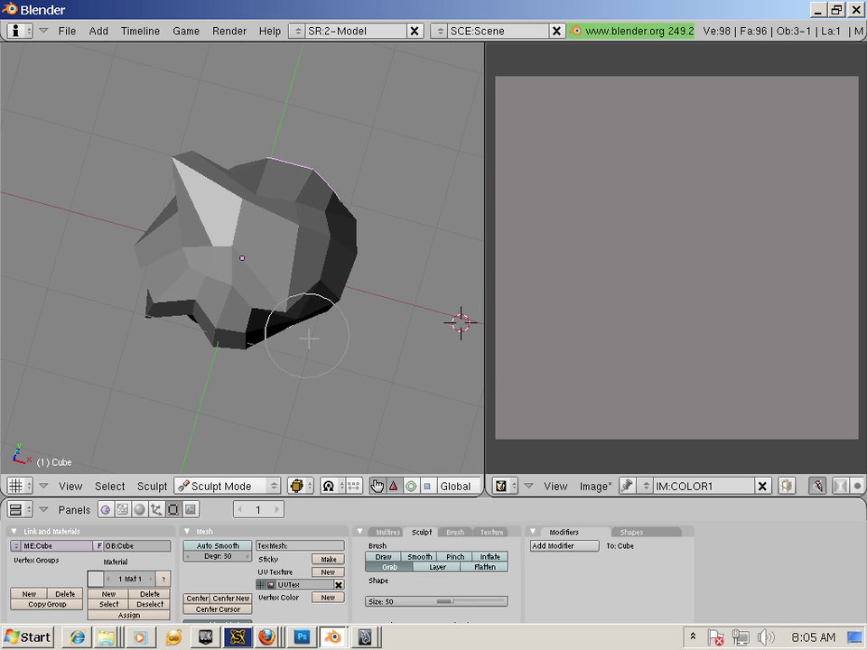
left_click_drag(339, 260, 356, 264)
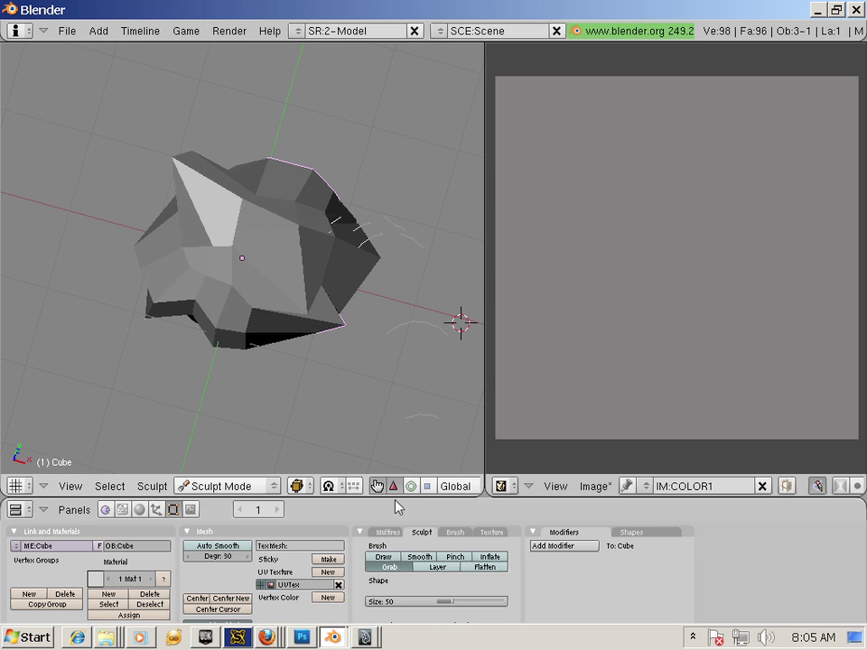
left_click(387, 532)
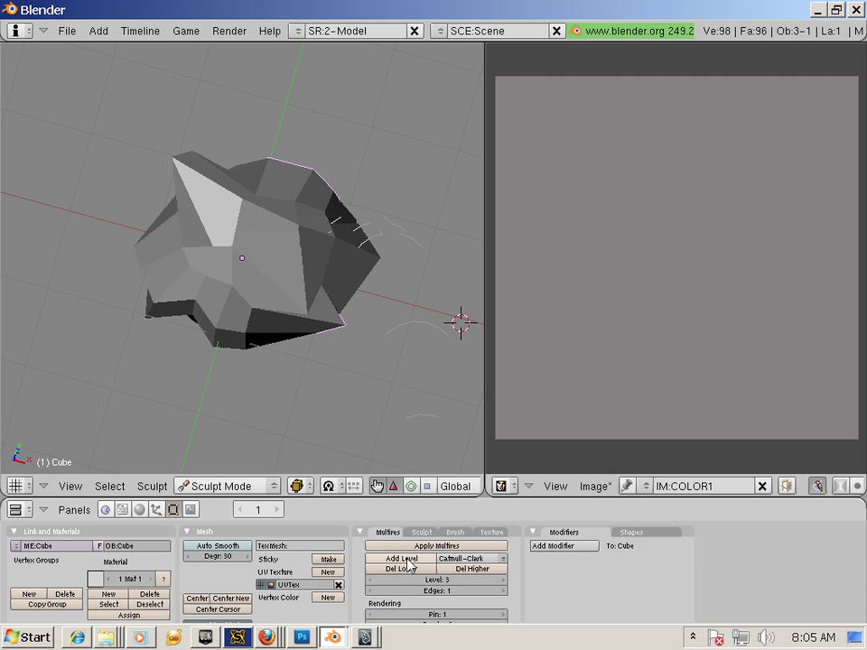
Raise Multires to level 4, enlarge the brush, and reshape the rock's sides.
left_click(410, 566)
middle_click_drag(354, 425, 288, 307)
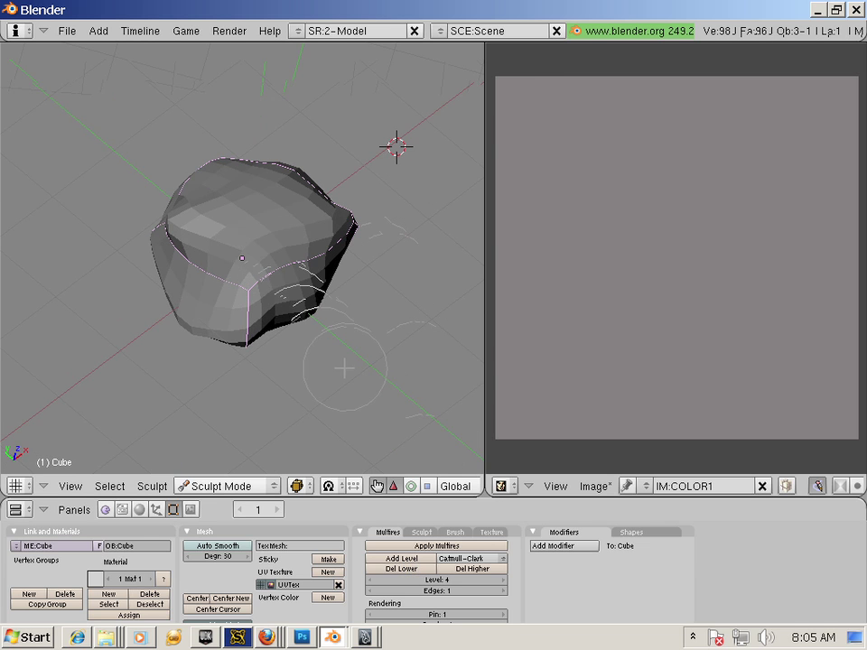
key("f")
left_click(443, 383)
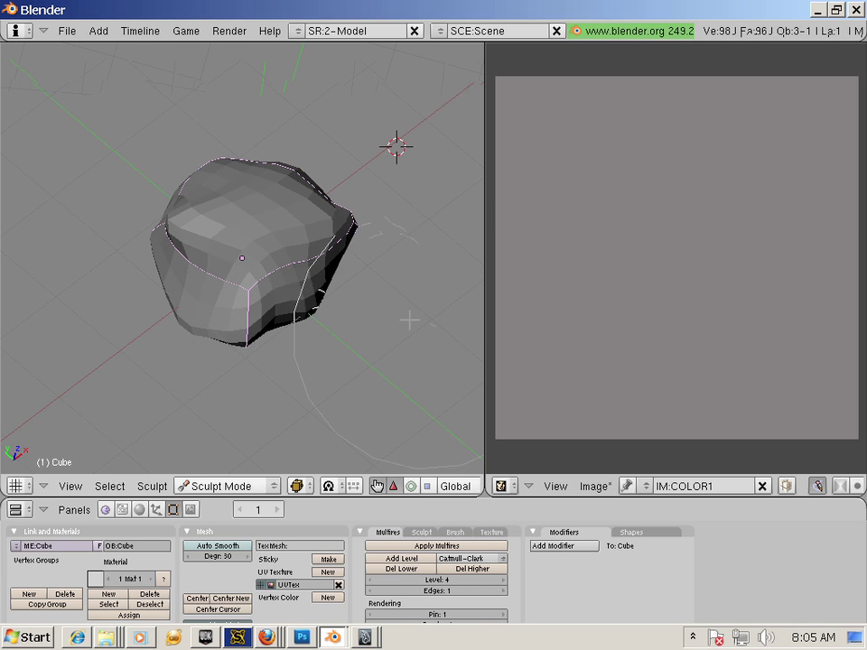
mouse_move(410, 319)
left_mouse_down()
mouse_move(292, 297)
mouse_move(320, 334)
mouse_move(181, 274)
mouse_move(195, 266)
mouse_move(142, 343)
left_mouse_up()
middle_click_drag(142, 342, 139, 300)
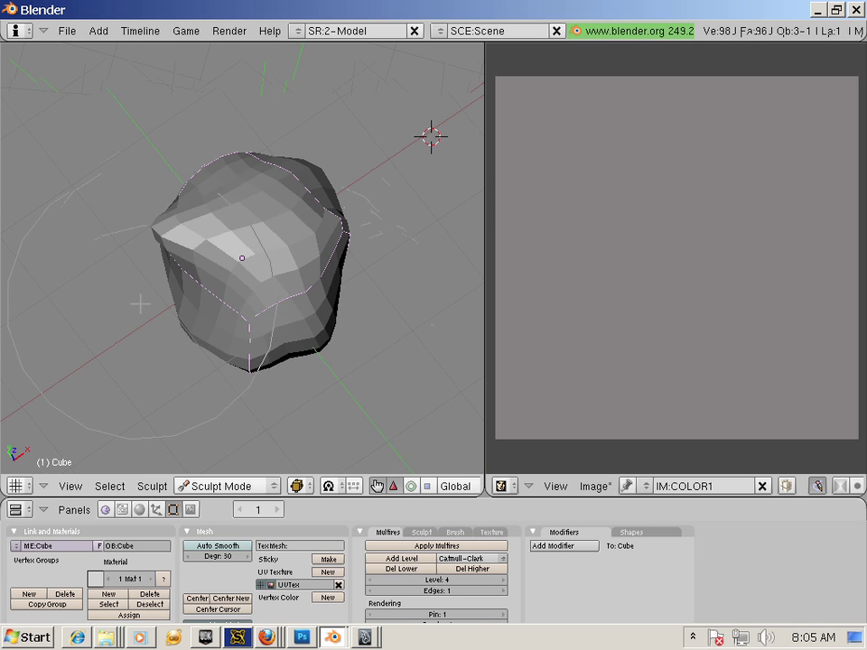
left_click_drag(139, 300, 145, 298)
mouse_move(144, 299)
middle_mouse_down()
mouse_move(302, 288)
mouse_move(447, 300)
mouse_move(434, 388)
middle_mouse_up()
Raise Multires to level 5 and switch to the Flatten brush.
left_click(425, 533)
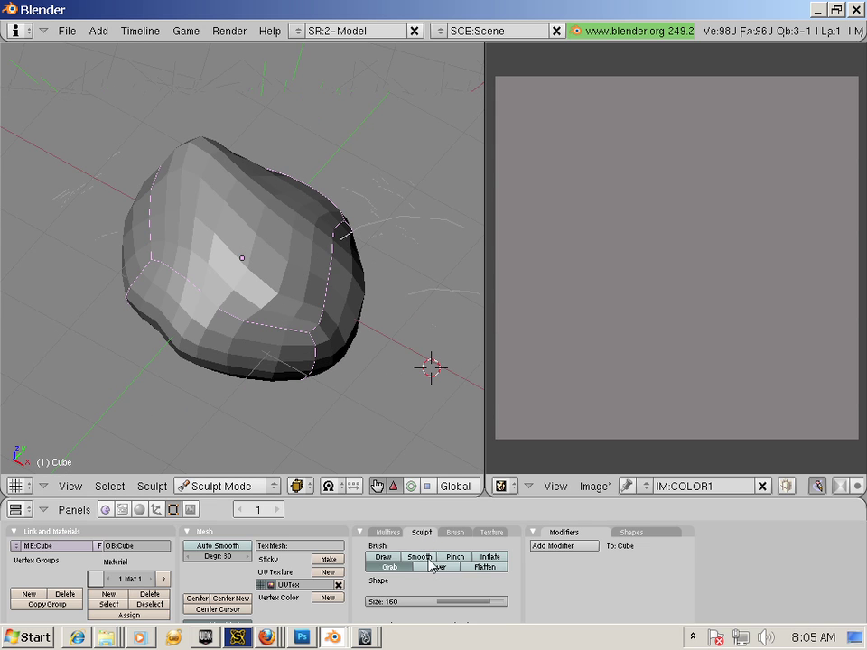
left_click(388, 533)
left_click(420, 561)
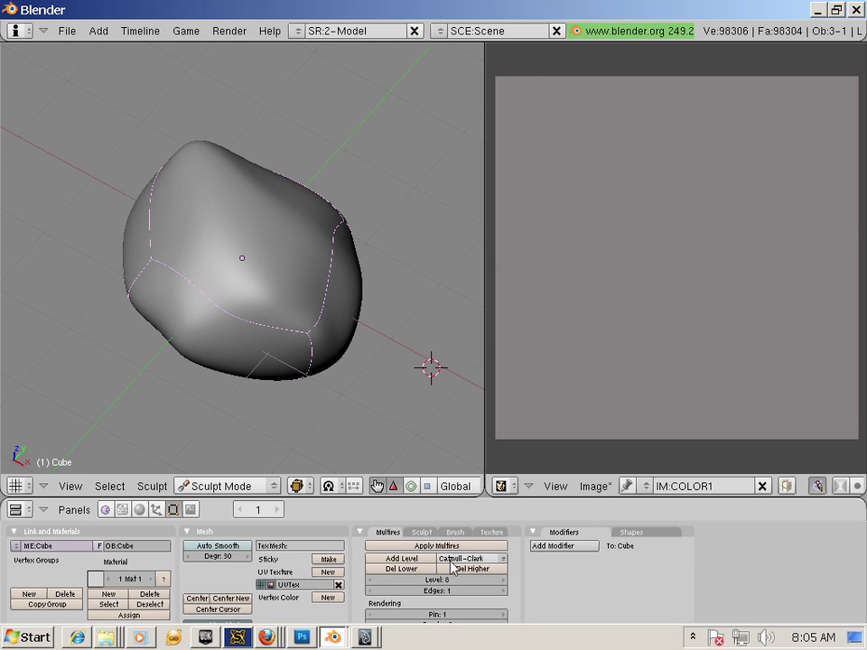
left_click(422, 532)
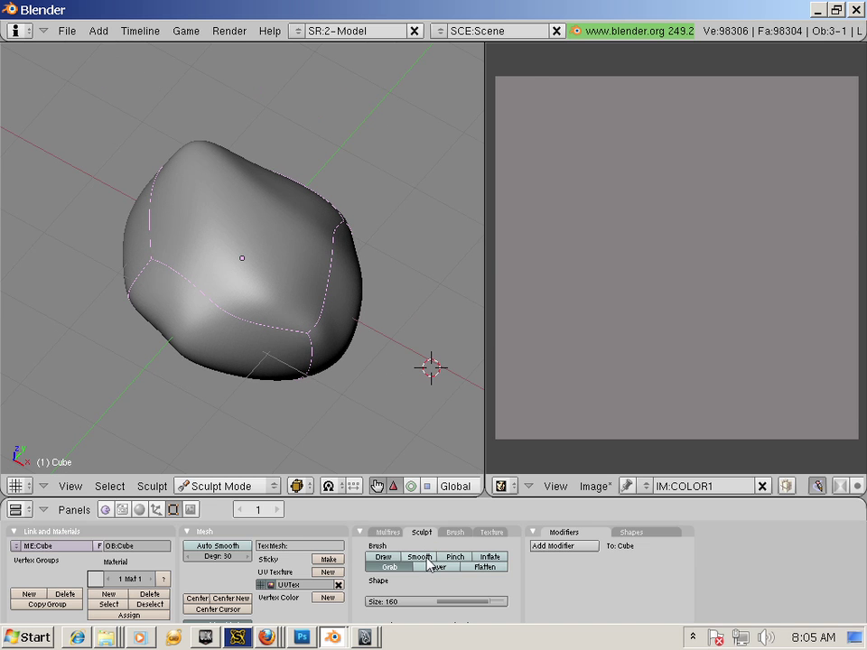
left_click(483, 567)
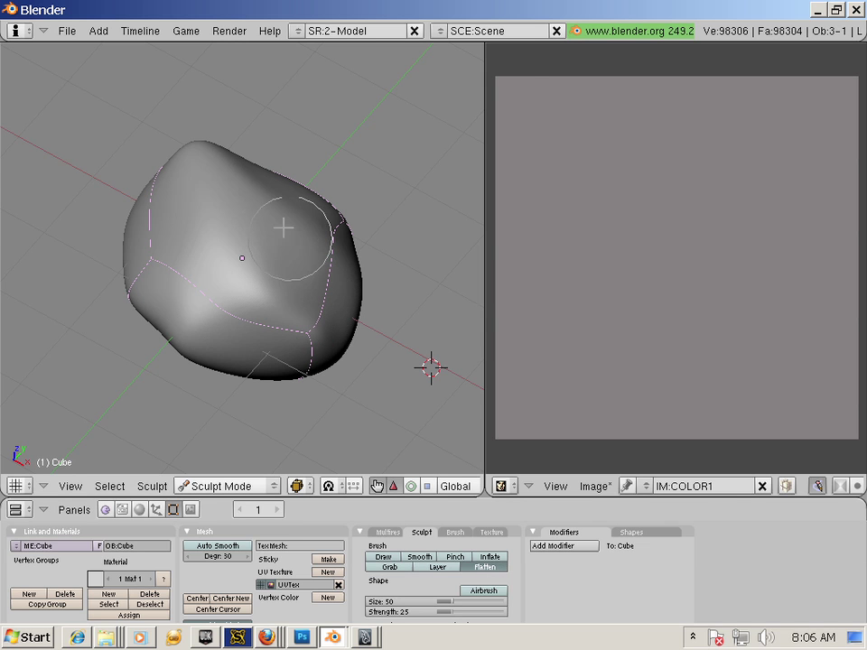
Flatten the rock's top, left side and lower right into broad faces.
mouse_move(283, 227)
left_mouse_down()
mouse_move(241, 184)
mouse_move(285, 283)
mouse_move(260, 210)
mouse_move(227, 173)
mouse_move(264, 291)
mouse_move(221, 180)
mouse_move(255, 221)
mouse_move(291, 235)
mouse_move(334, 287)
mouse_move(252, 316)
mouse_move(242, 353)
mouse_move(246, 366)
mouse_move(259, 347)
mouse_move(235, 352)
mouse_move(172, 218)
left_mouse_up()
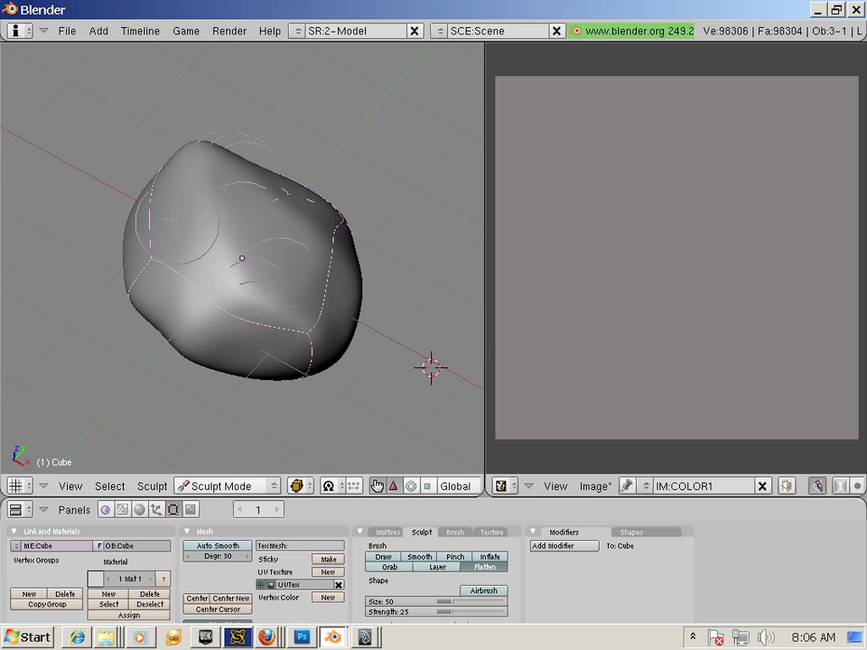
middle_click_drag(158, 240, 298, 341)
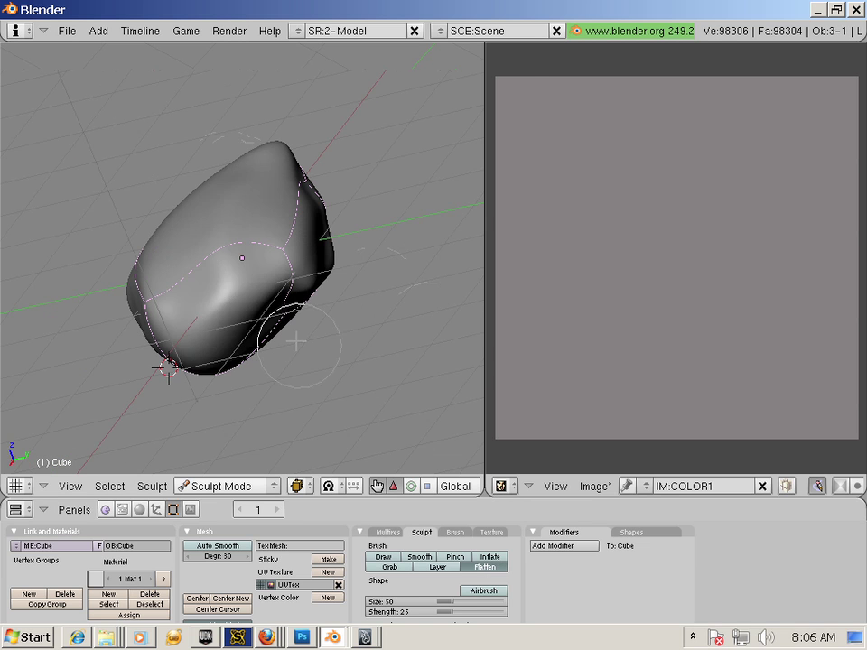
mouse_move(184, 300)
middle_mouse_down()
mouse_move(252, 374)
mouse_move(222, 304)
middle_mouse_up()
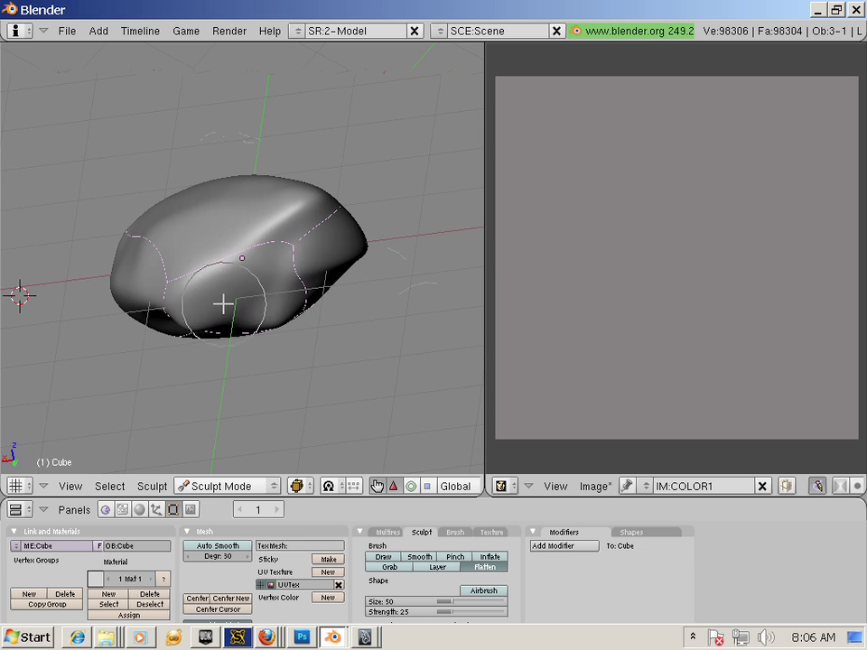
mouse_move(320, 258)
middle_mouse_down()
mouse_move(353, 383)
mouse_move(194, 308)
middle_mouse_up()
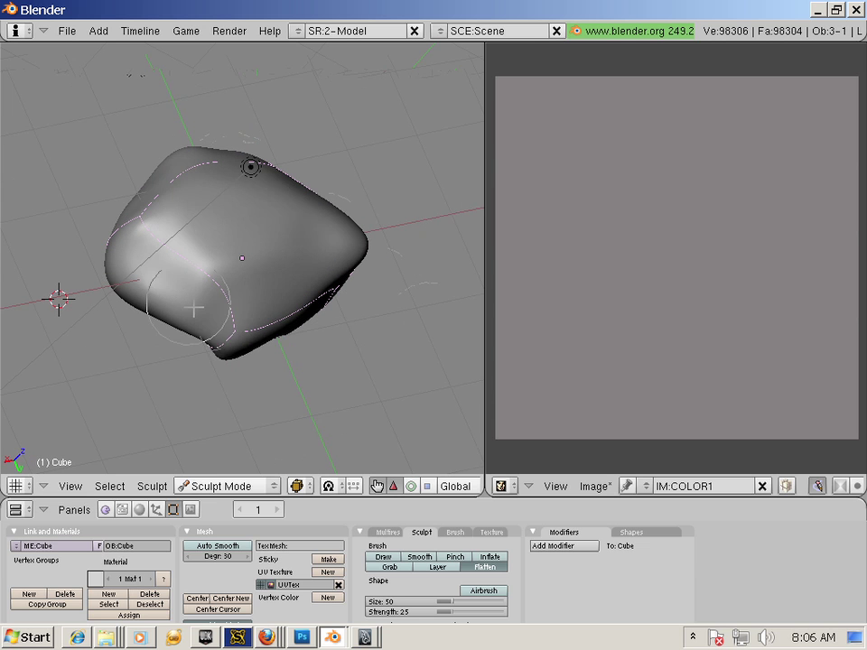
mouse_move(281, 388)
middle_mouse_down()
mouse_move(203, 286)
mouse_move(252, 295)
mouse_move(257, 248)
middle_mouse_up()
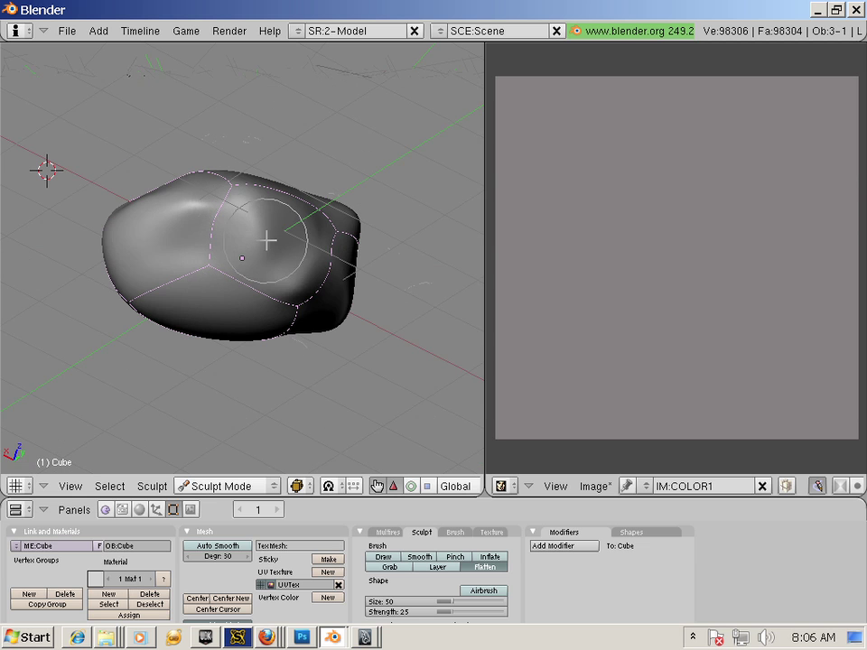
middle_click_drag(396, 229, 347, 262)
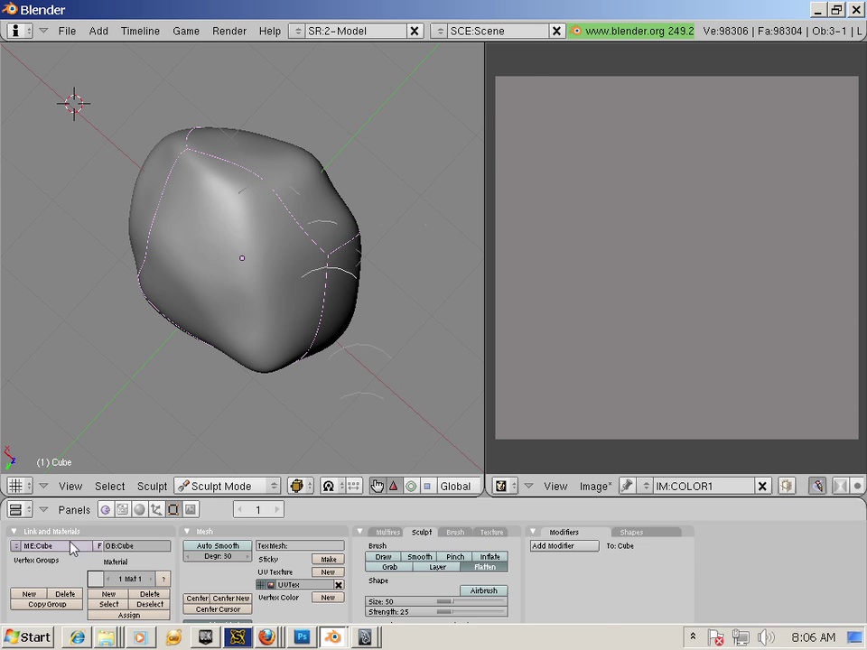
Add a new texture to the sculpt brush's empty texture slot.
left_click(139, 511)
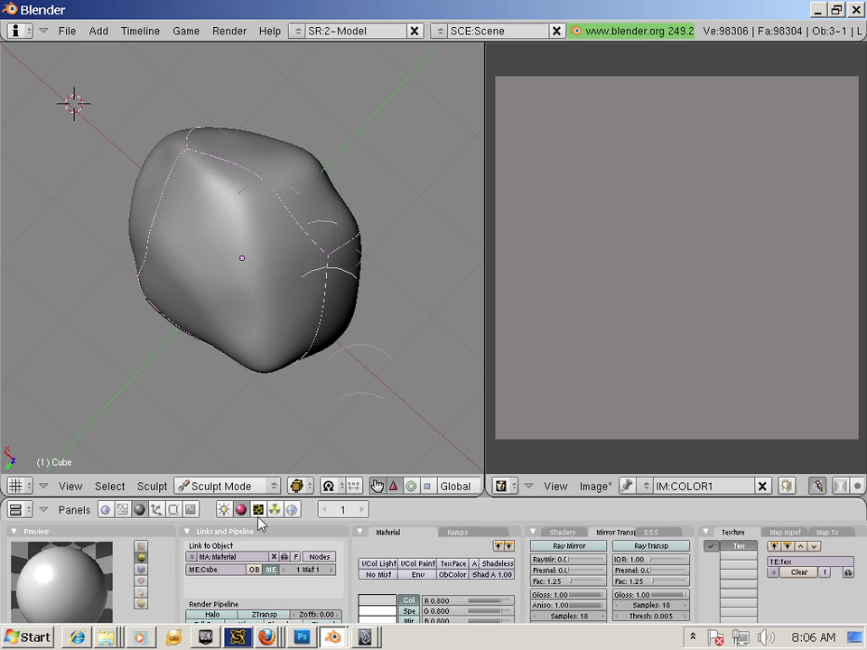
left_click(257, 511)
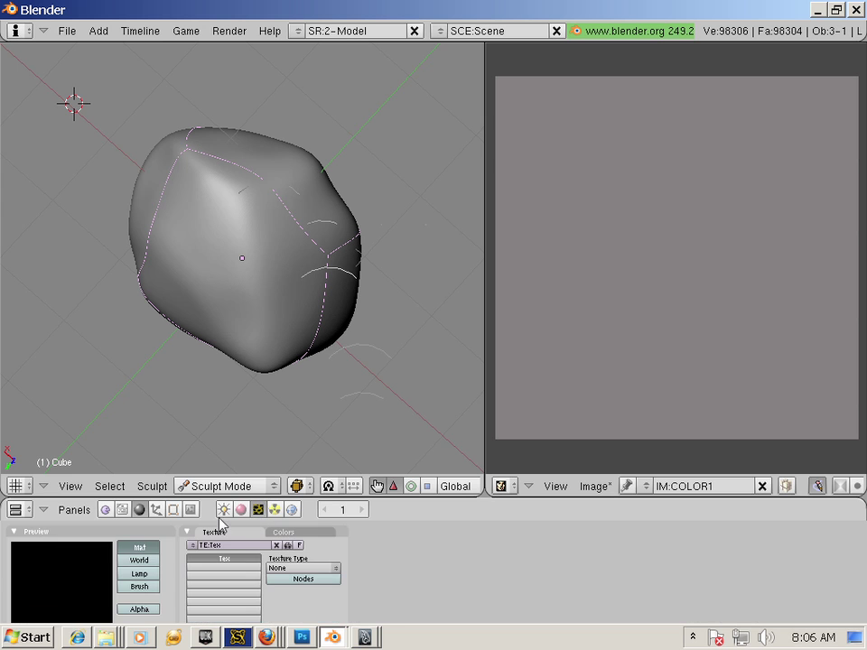
left_click(175, 511)
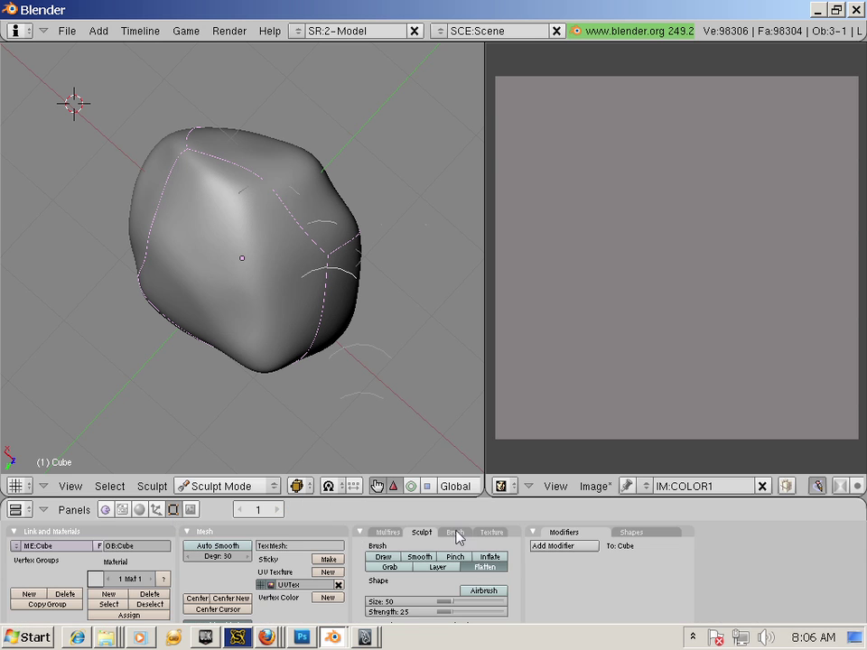
left_click(493, 533)
left_click(404, 555)
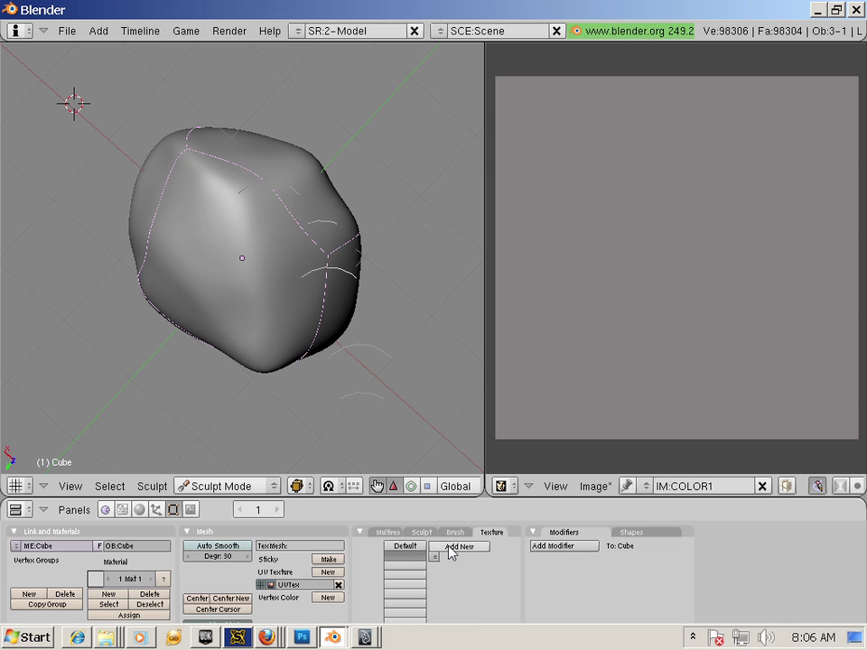
left_click(450, 549)
Set the brush texture Tex.001 to the Clouds type.
left_click(139, 509)
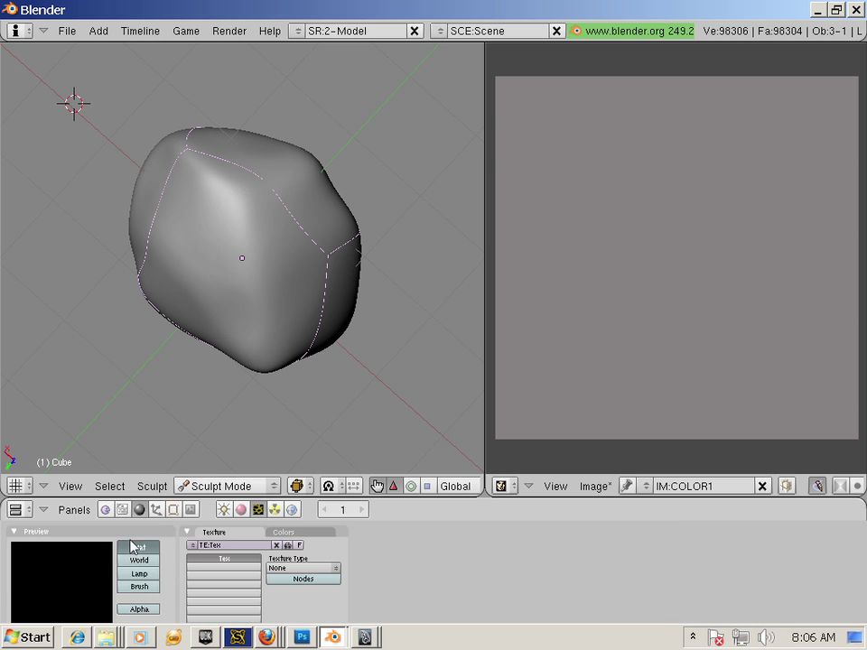
left_click(141, 586)
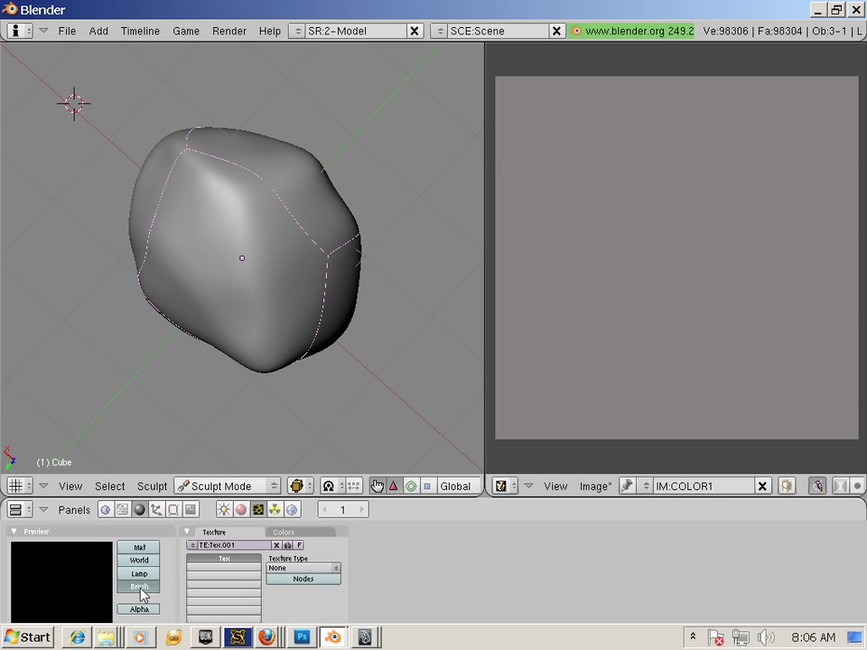
left_click(289, 568)
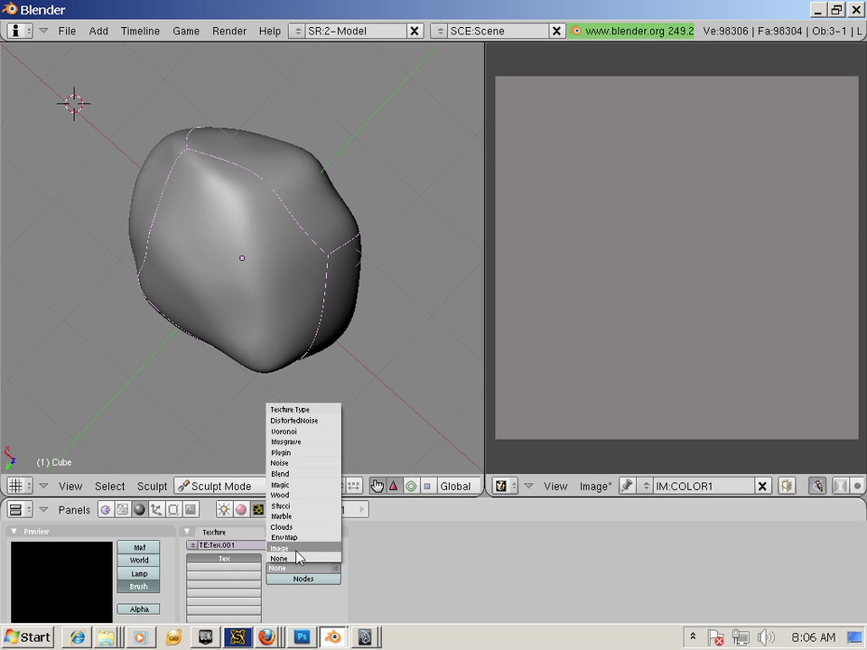
left_click(298, 528)
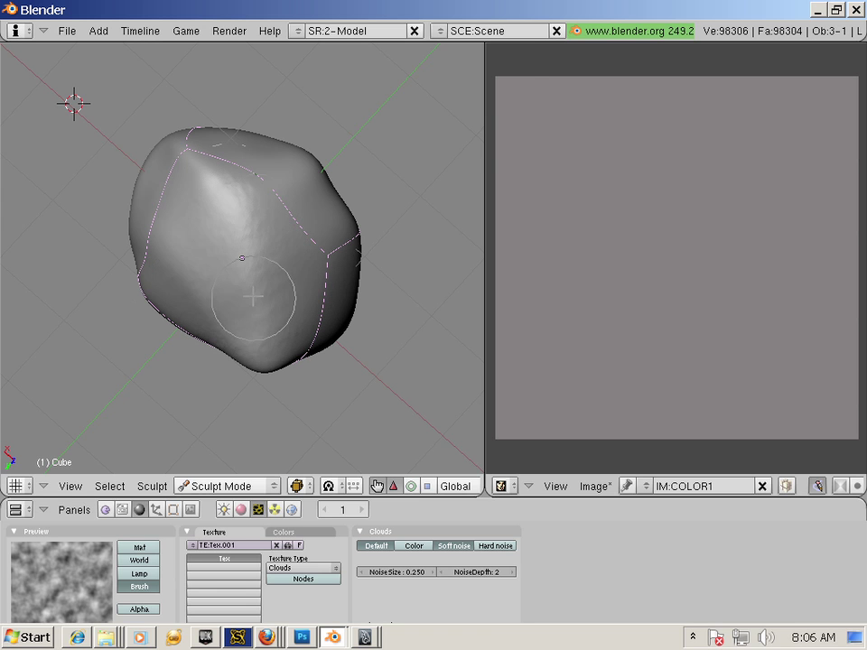
Resize the sculpt brush and stamp Clouds-textured bumps over the rock's top and sides.
mouse_move(265, 250)
left_mouse_down()
mouse_move(294, 242)
mouse_move(241, 197)
mouse_move(270, 168)
mouse_move(337, 245)
mouse_move(299, 249)
left_mouse_up()
key("f")
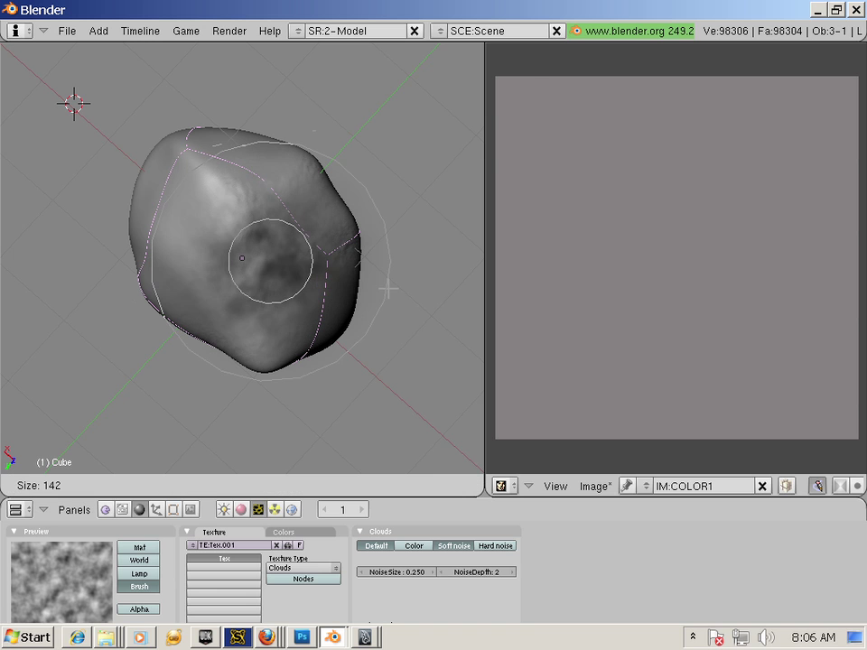
left_click(377, 261)
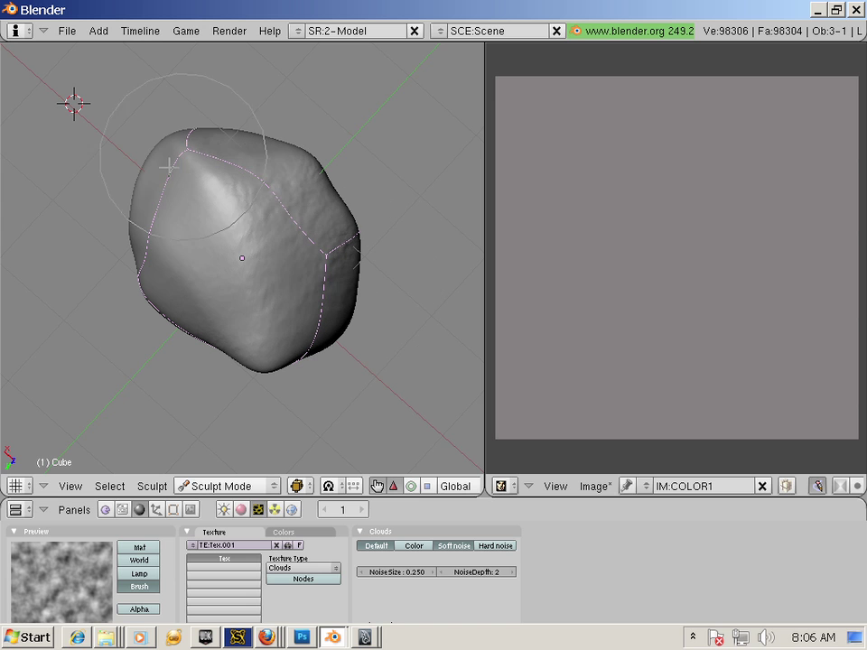
mouse_move(314, 323)
middle_mouse_down()
mouse_move(329, 358)
mouse_move(289, 208)
mouse_move(324, 281)
mouse_move(294, 266)
middle_mouse_up()
middle_click_drag(340, 185, 239, 254)
middle_click_drag(300, 326, 289, 227)
mouse_move(296, 295)
middle_mouse_down()
mouse_move(315, 229)
mouse_move(296, 208)
middle_mouse_up()
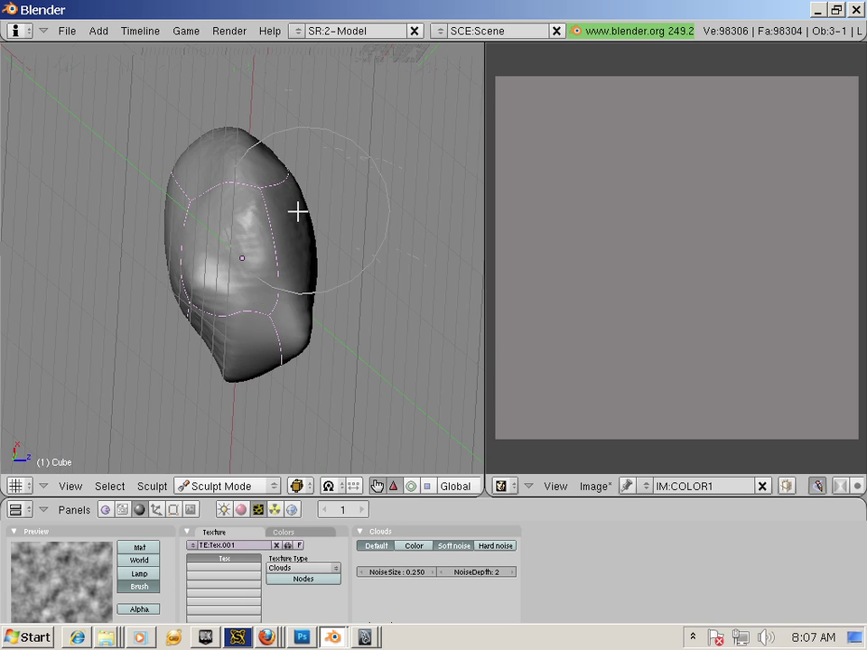
middle_click_drag(259, 355, 253, 370)
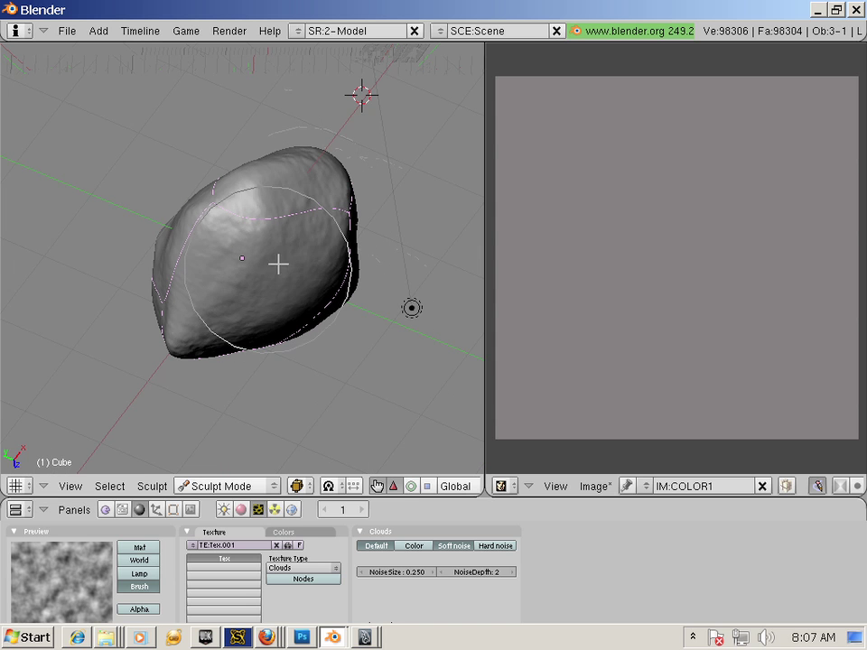
middle_click_drag(327, 287, 294, 222)
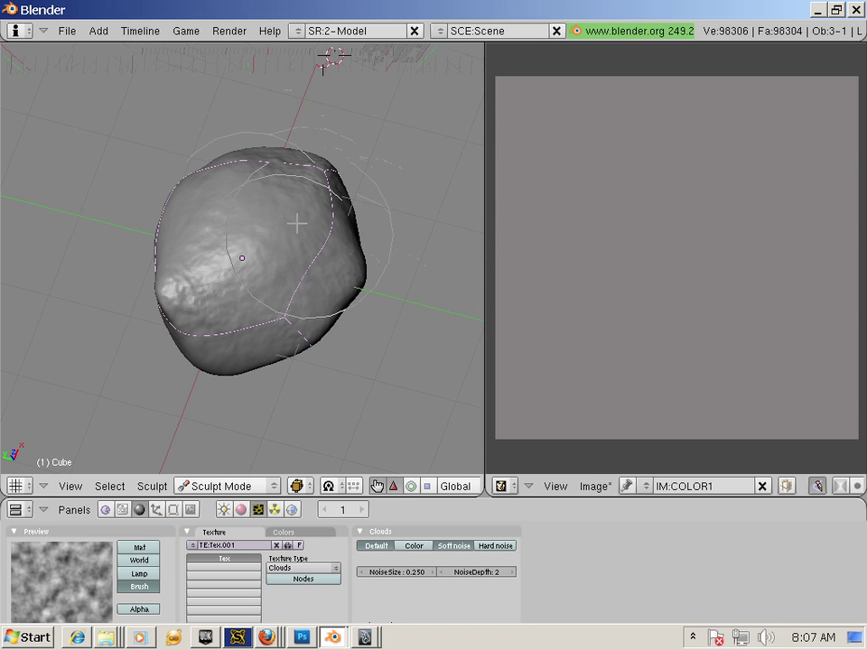
middle_click_drag(361, 265, 286, 316)
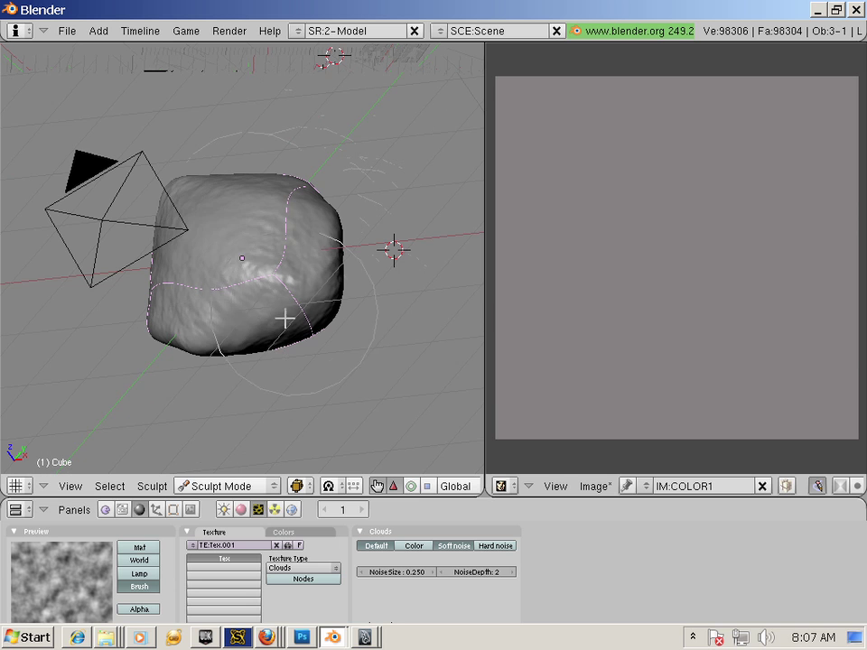
middle_click_drag(247, 342, 271, 289)
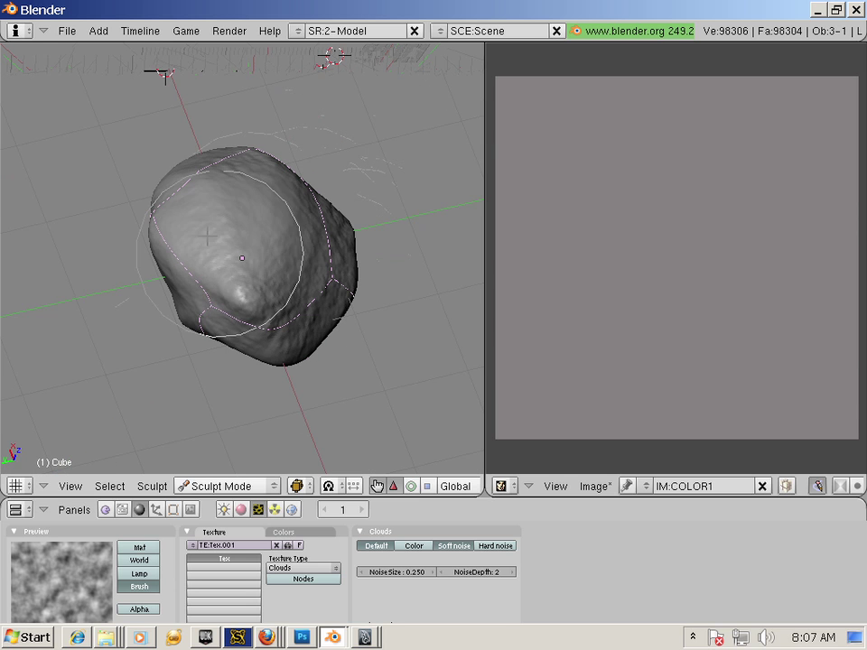
mouse_move(126, 358)
middle_mouse_down()
mouse_move(284, 308)
mouse_move(221, 336)
mouse_move(227, 293)
mouse_move(175, 300)
mouse_move(155, 377)
mouse_move(217, 253)
middle_mouse_up()
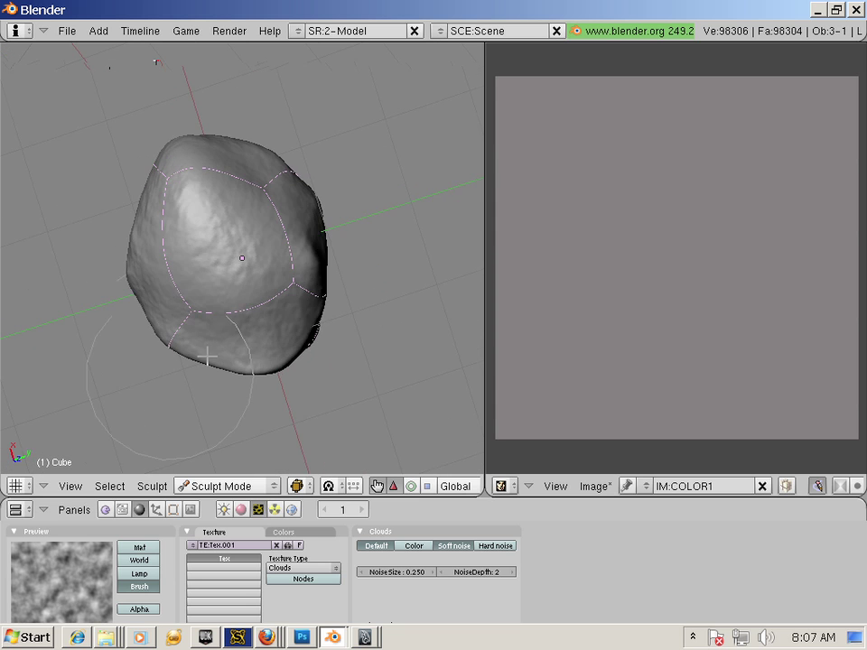
Switch the rock to Texture Paint mode and give the paint brush the Tex.001 clouds texture.
left_click(264, 490)
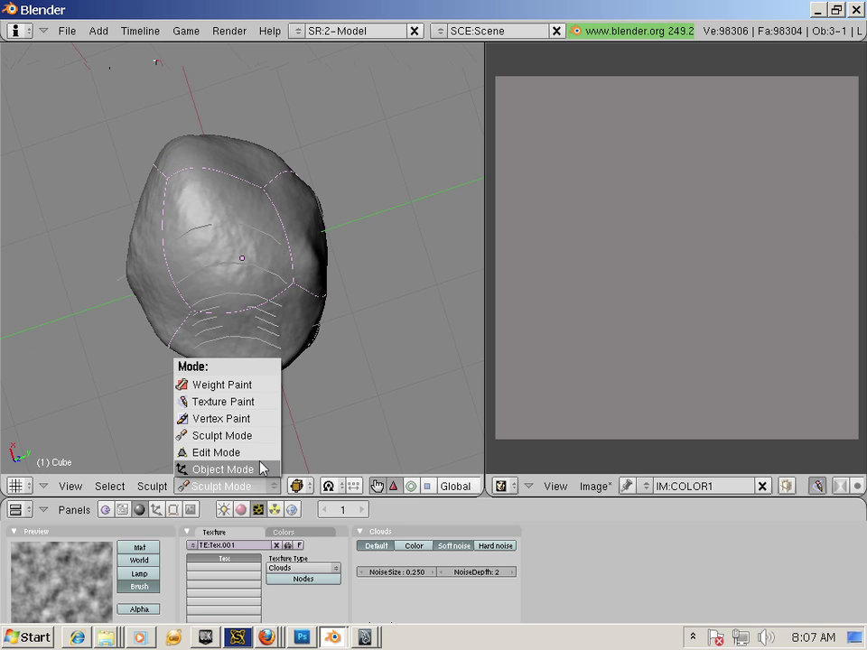
left_click(259, 411)
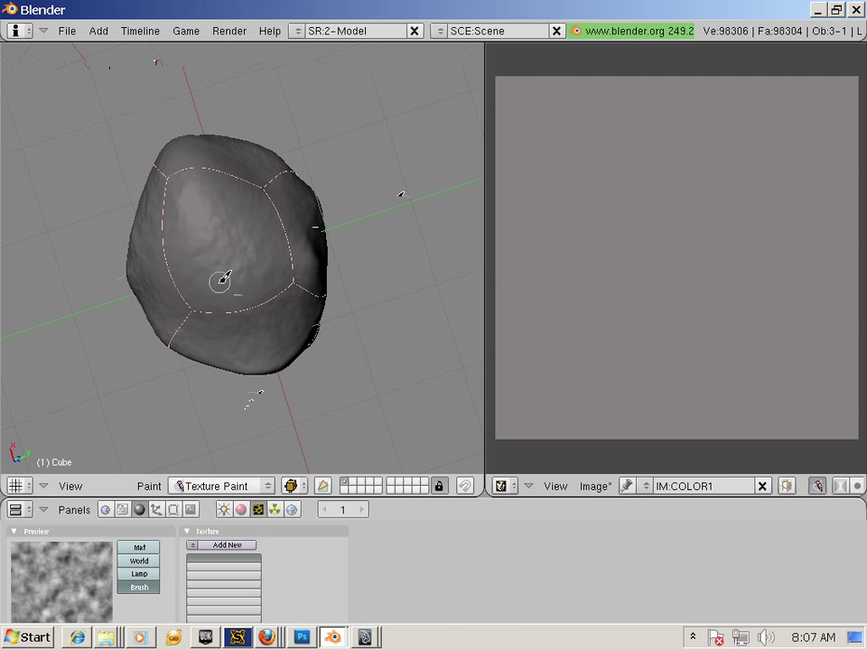
left_click(174, 510)
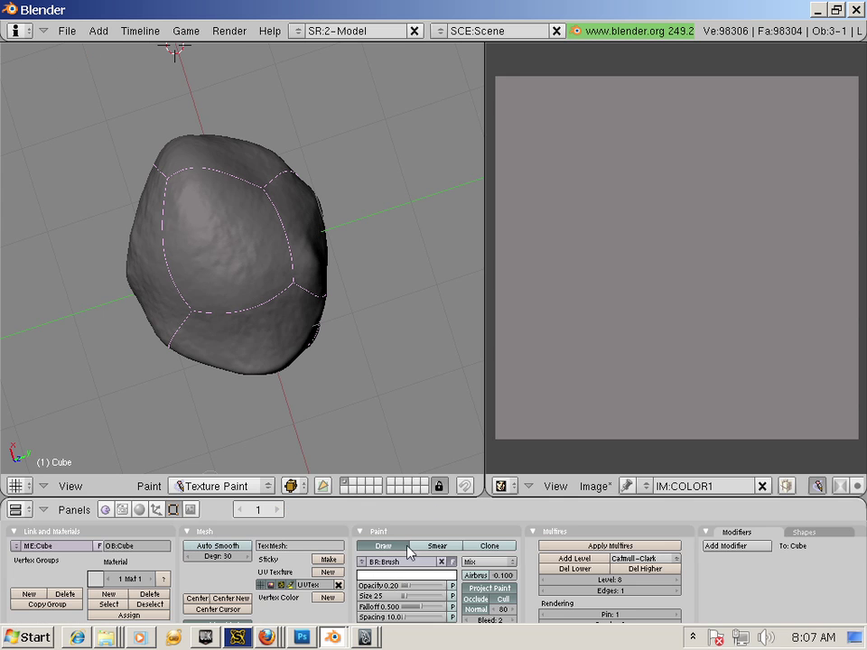
left_click_drag(455, 496, 452, 389)
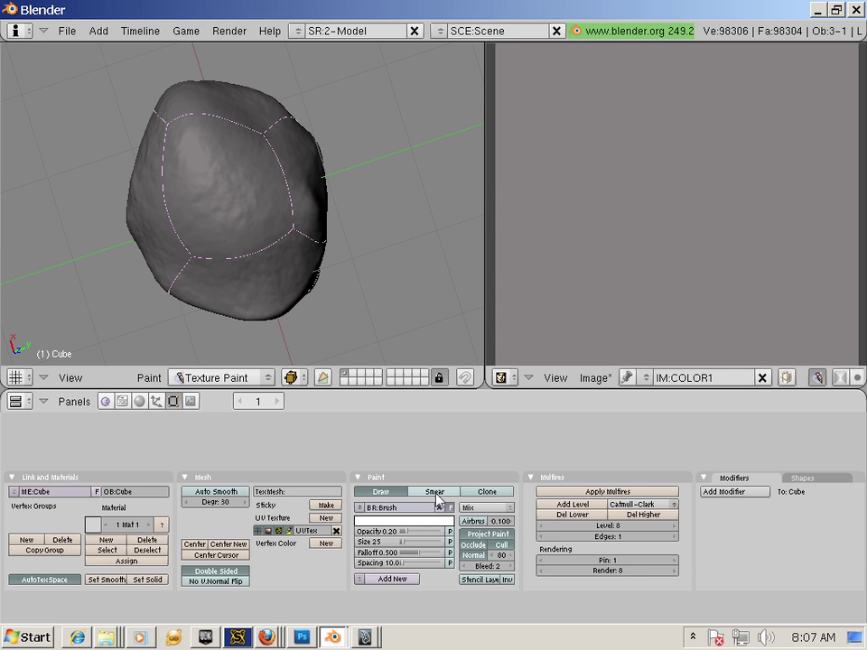
left_click(361, 579)
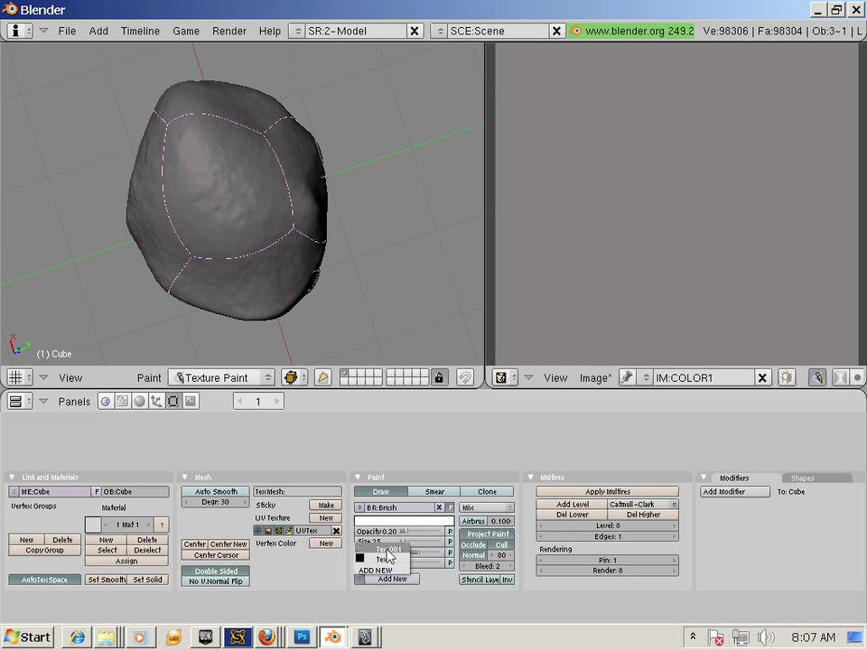
left_click(387, 550)
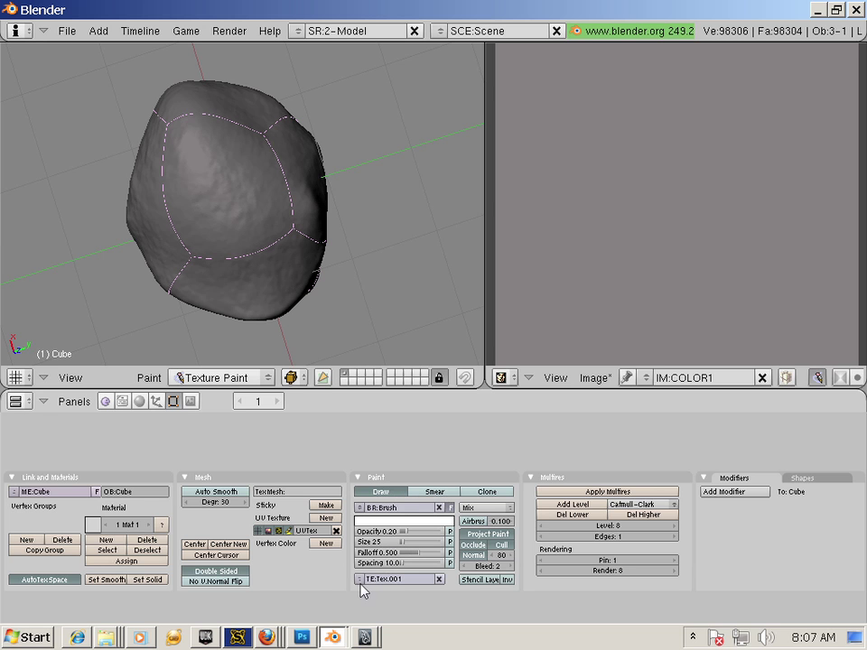
Check the brush texture, test a stroke, and raise the paint brush Size from 25 to 144.
left_click(140, 402)
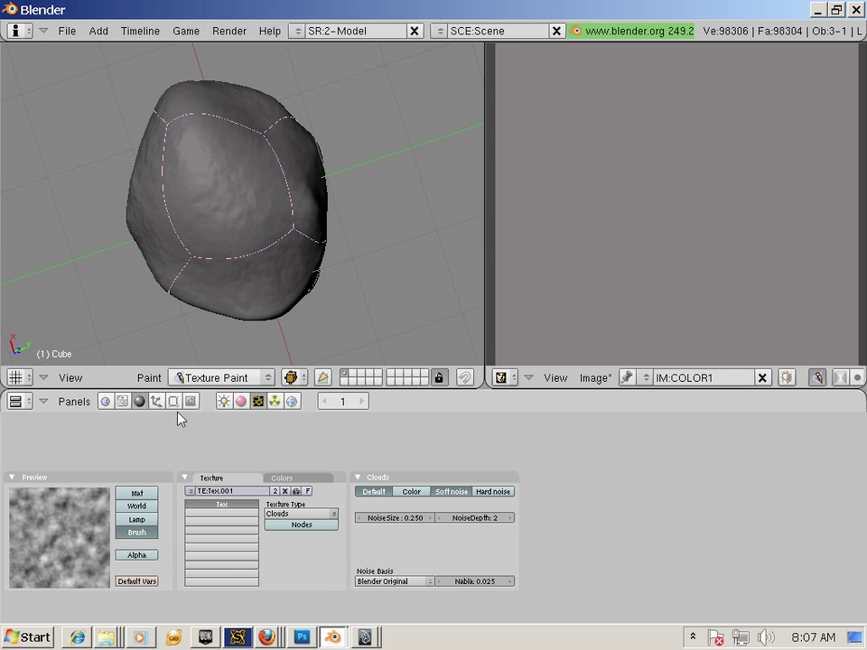
left_click(172, 401)
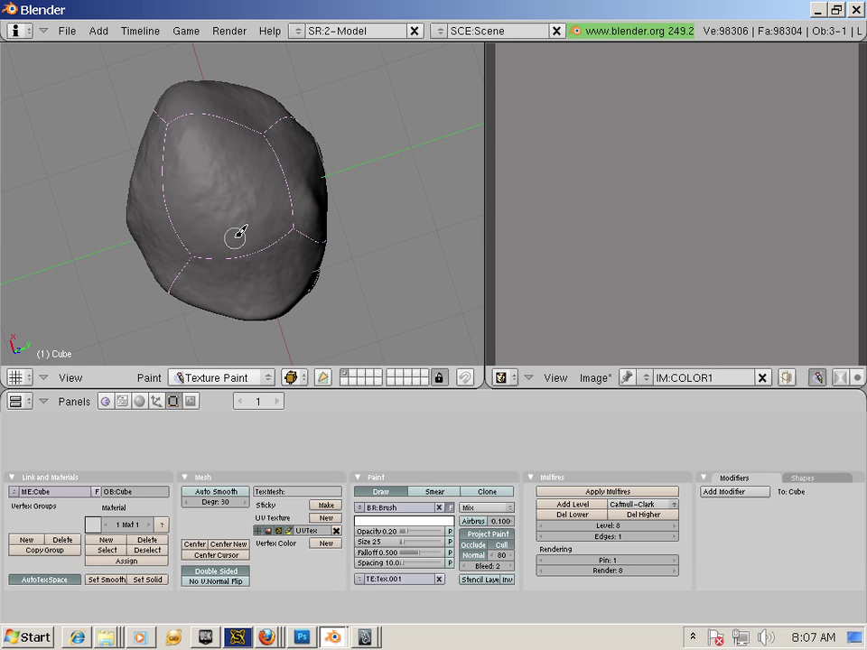
left_click_drag(238, 236, 255, 251)
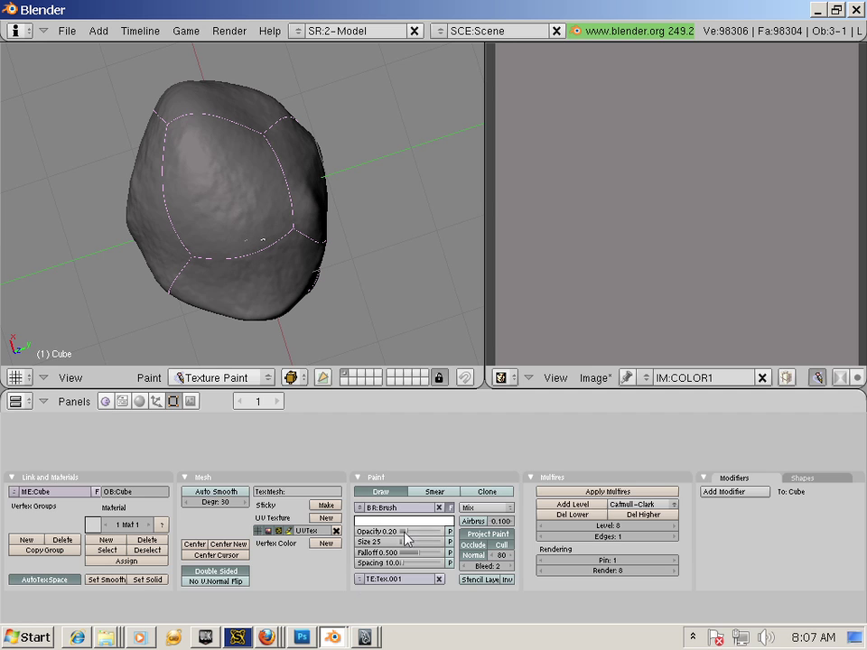
left_click_drag(407, 543, 433, 543)
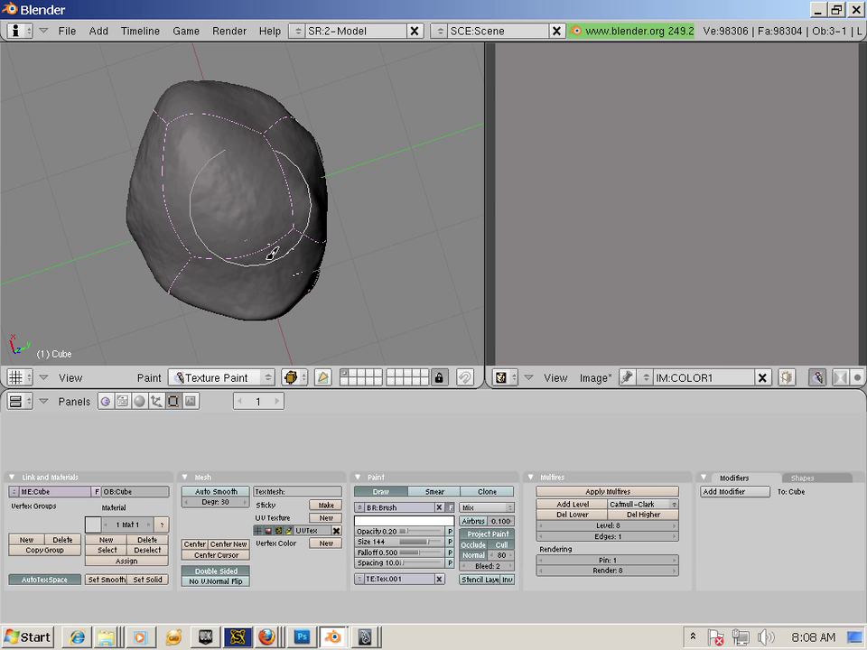
Paint cloud texture over the rock's lower middle, upper left and top centre.
key("f")
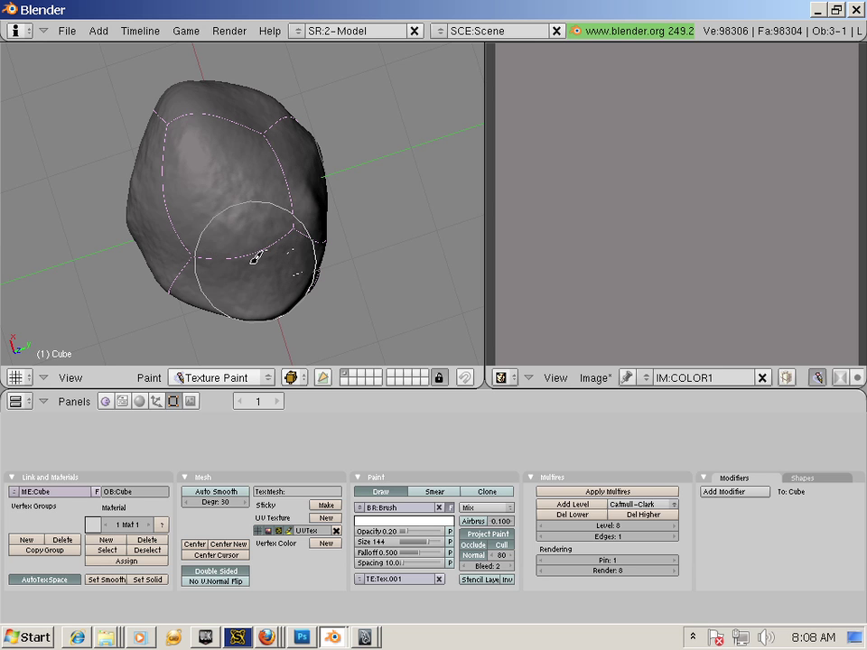
left_click_drag(255, 259, 230, 235)
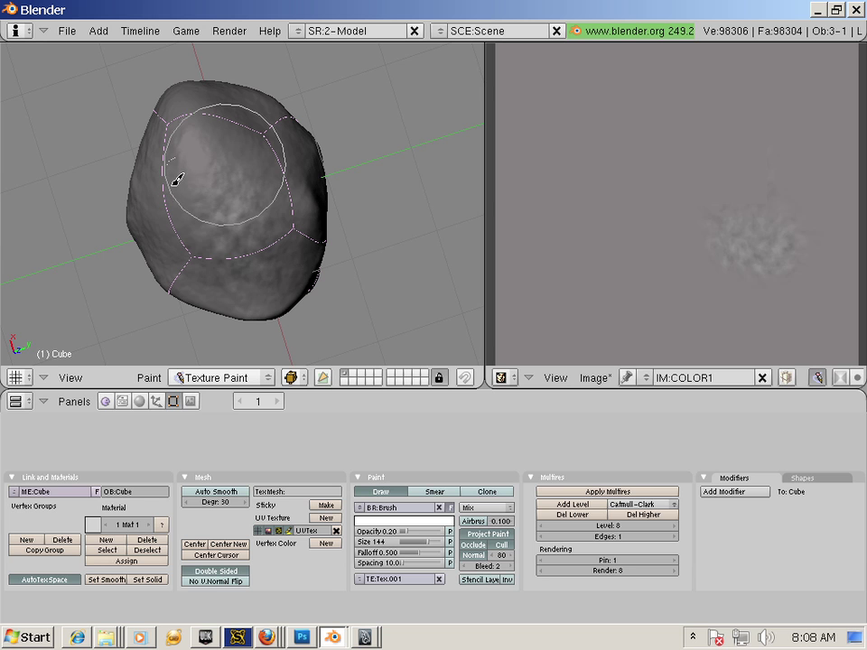
mouse_move(164, 218)
left_mouse_down()
mouse_move(160, 160)
mouse_move(161, 229)
mouse_move(207, 292)
left_mouse_up()
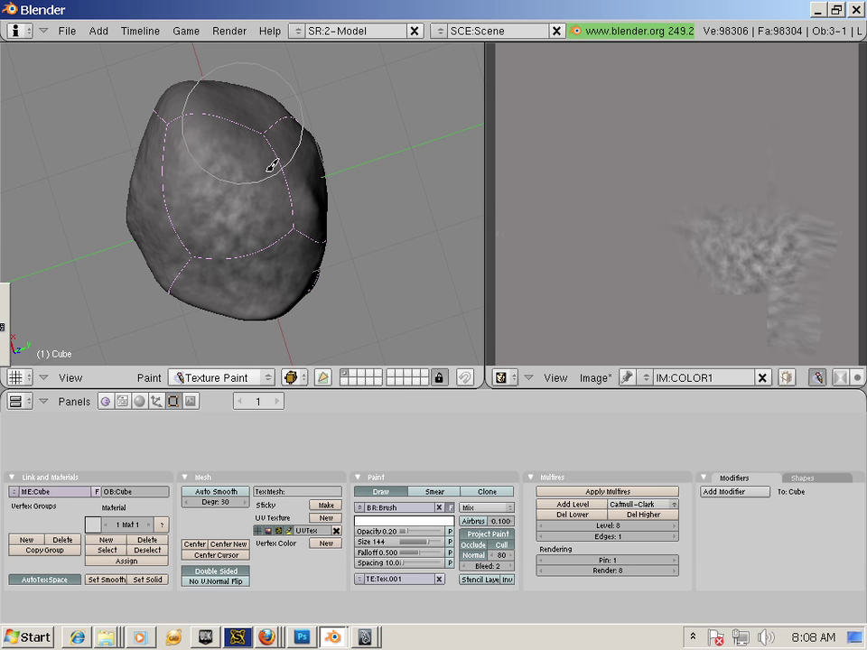
left_click_drag(274, 155, 265, 149)
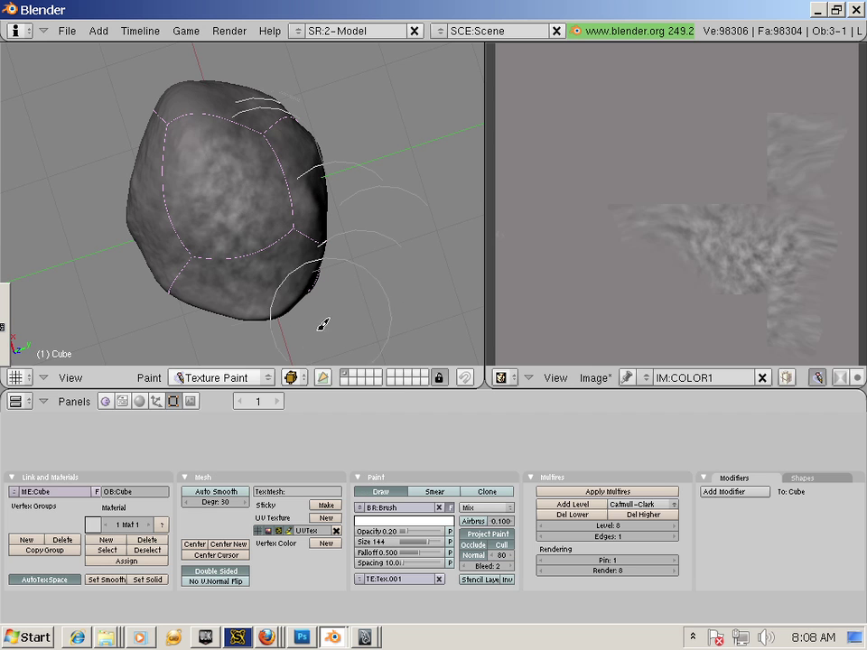
left_click(258, 378)
Switch to Edit Mode and step the Multires level down from 8 to 4.
left_click(255, 343)
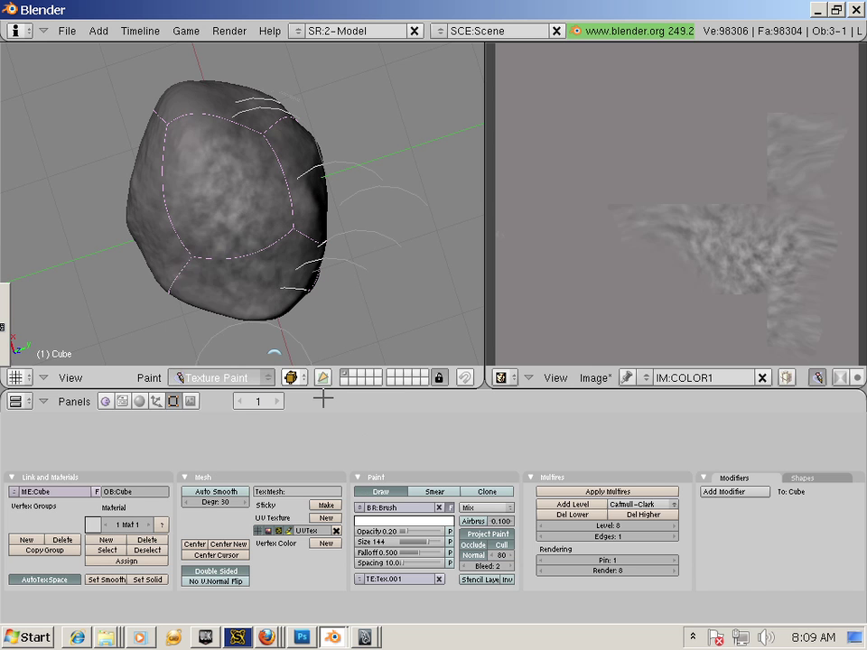
left_click(541, 525)
left_click(541, 525)
left_click(541, 525)
left_click(541, 525)
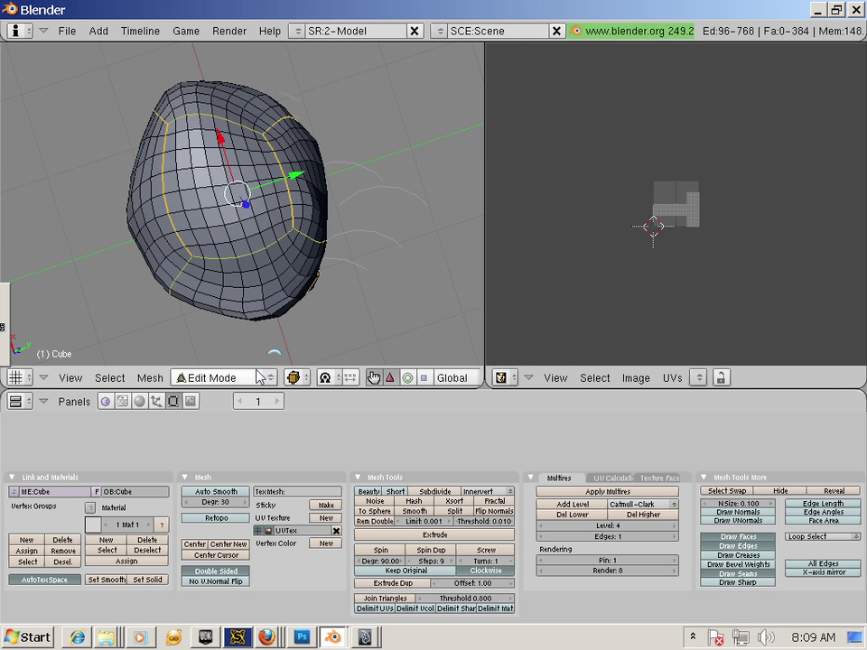
left_click(195, 377)
Return to Texture Paint and paint cloud texture on the coarser rock from several angles.
left_click(242, 293)
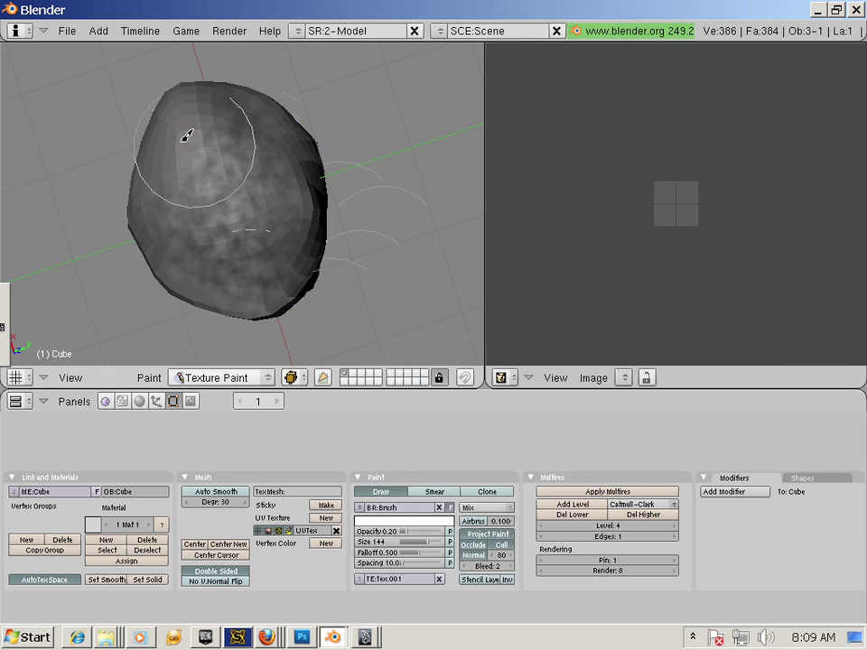
mouse_move(183, 108)
left_mouse_down()
mouse_move(276, 110)
mouse_move(242, 203)
mouse_move(259, 235)
mouse_move(187, 267)
mouse_move(189, 290)
mouse_move(396, 273)
left_mouse_up()
middle_click_drag(395, 273, 269, 199)
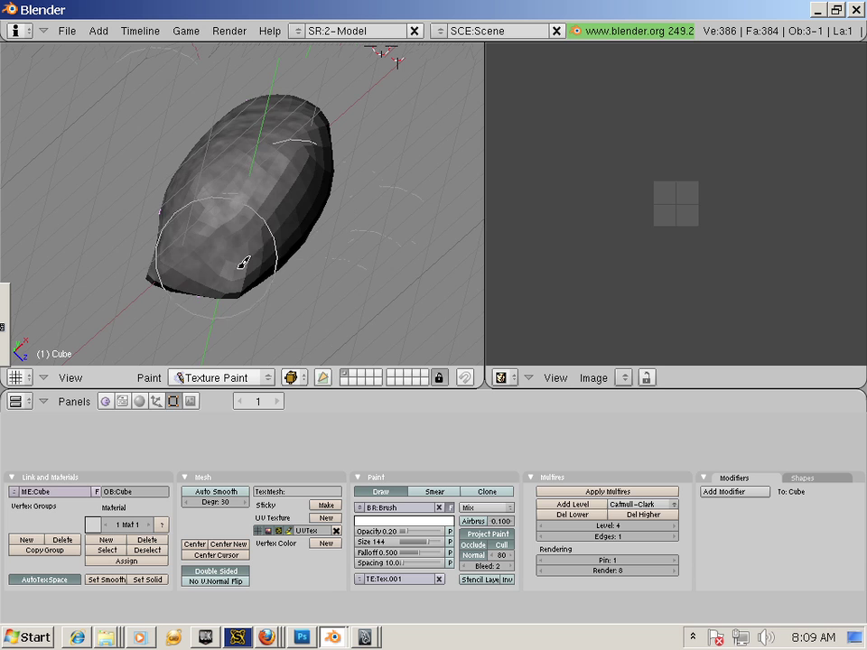
middle_click_drag(242, 262, 281, 198)
mouse_move(246, 256)
middle_mouse_down()
mouse_move(271, 217)
mouse_move(298, 254)
middle_mouse_up()
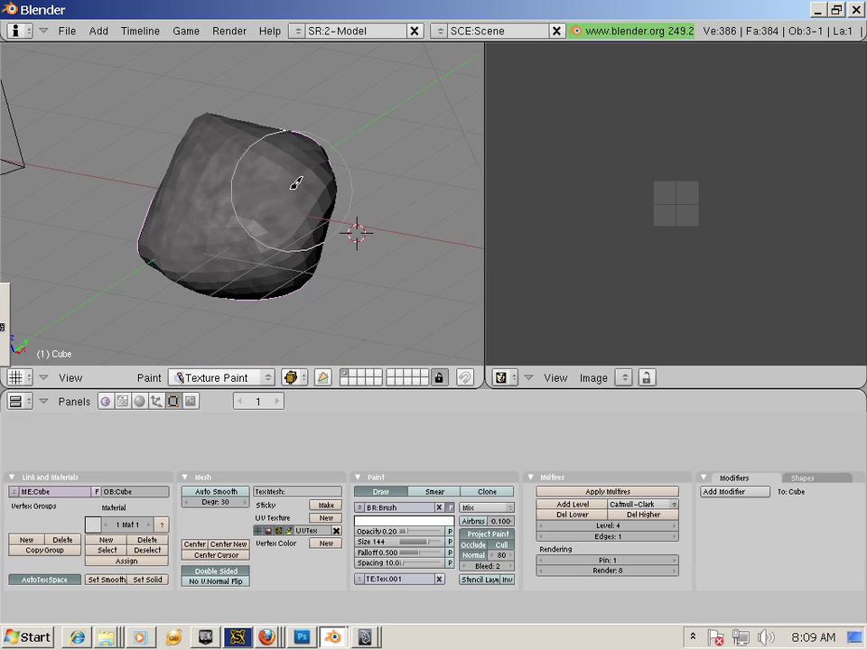
middle_click_drag(296, 183, 305, 173)
middle_click_drag(288, 242, 256, 209)
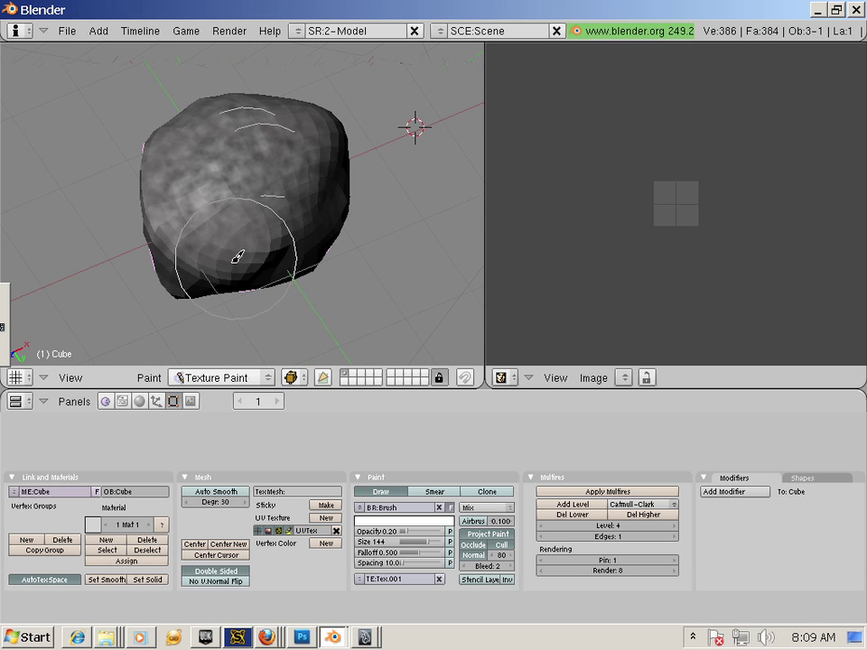
middle_click_drag(238, 258, 254, 195)
middle_click_drag(311, 279, 258, 197)
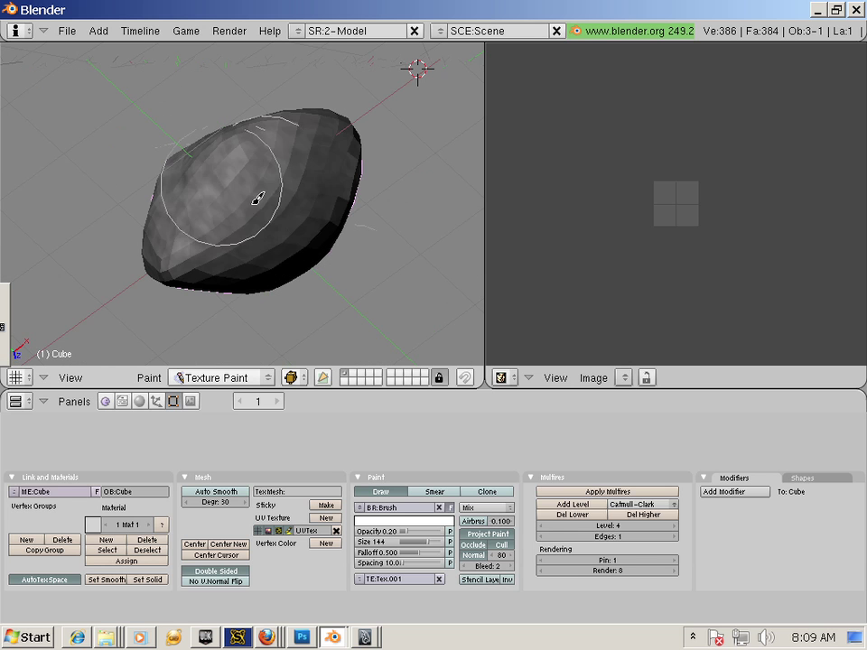
middle_click_drag(370, 137, 214, 233)
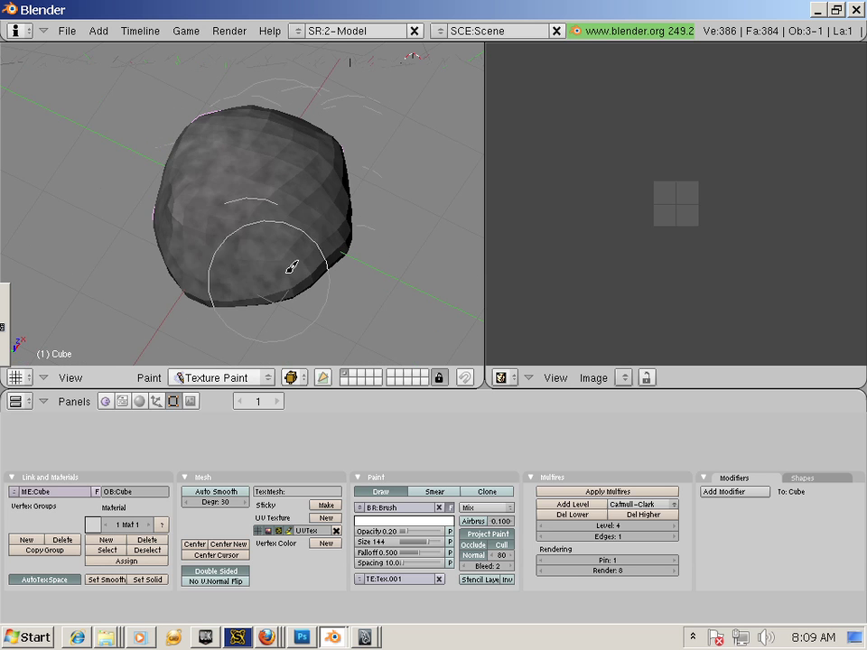
middle_click_drag(319, 163, 253, 214)
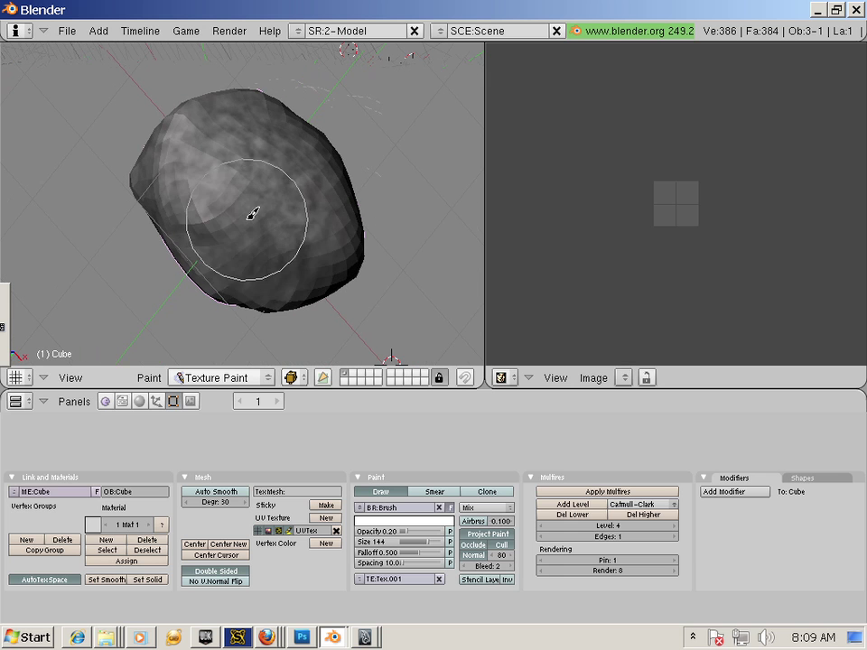
Give the rock smooth shading, inspect it from several sides, and show the Tex.001 settings.
left_click(119, 579)
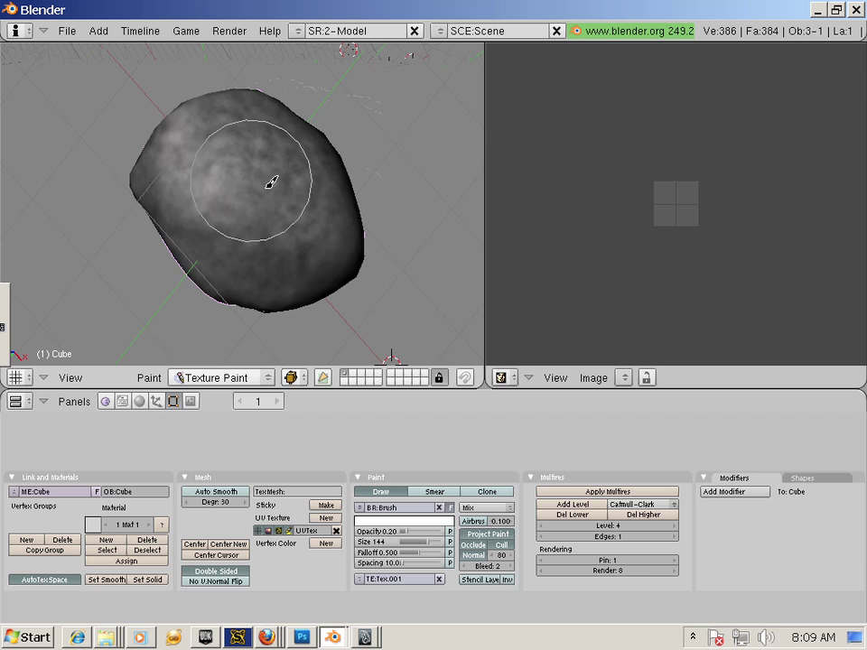
middle_click_drag(270, 182, 289, 237)
mouse_move(272, 290)
middle_mouse_down()
mouse_move(270, 223)
mouse_move(145, 154)
mouse_move(227, 201)
mouse_move(215, 229)
mouse_move(305, 227)
mouse_move(281, 205)
mouse_move(215, 298)
mouse_move(221, 279)
mouse_move(246, 275)
middle_mouse_up()
mouse_move(313, 236)
middle_mouse_down()
mouse_move(141, 312)
mouse_move(147, 271)
mouse_move(201, 262)
middle_mouse_up()
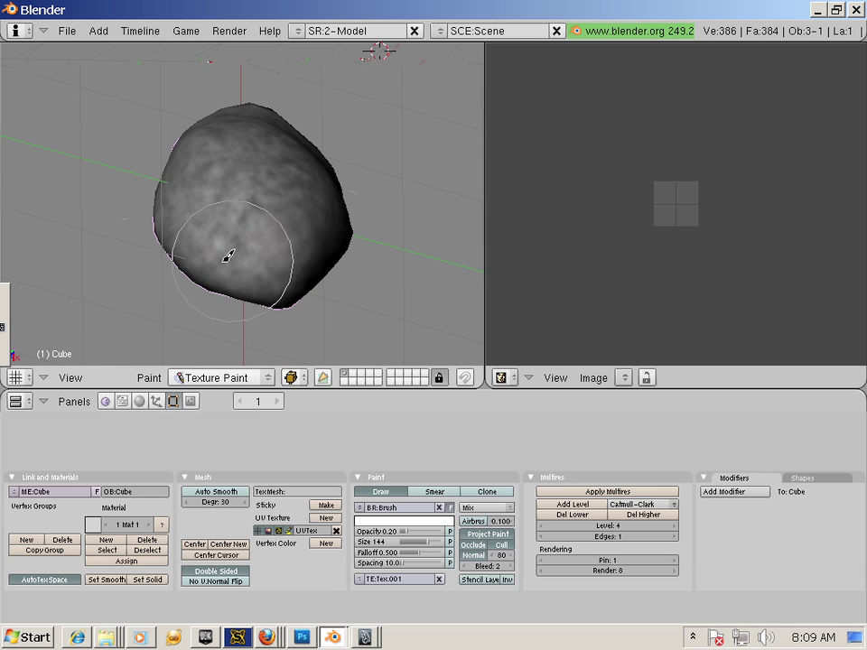
mouse_move(203, 312)
middle_mouse_down()
mouse_move(100, 287)
mouse_move(106, 211)
mouse_move(205, 249)
mouse_move(154, 171)
middle_mouse_up()
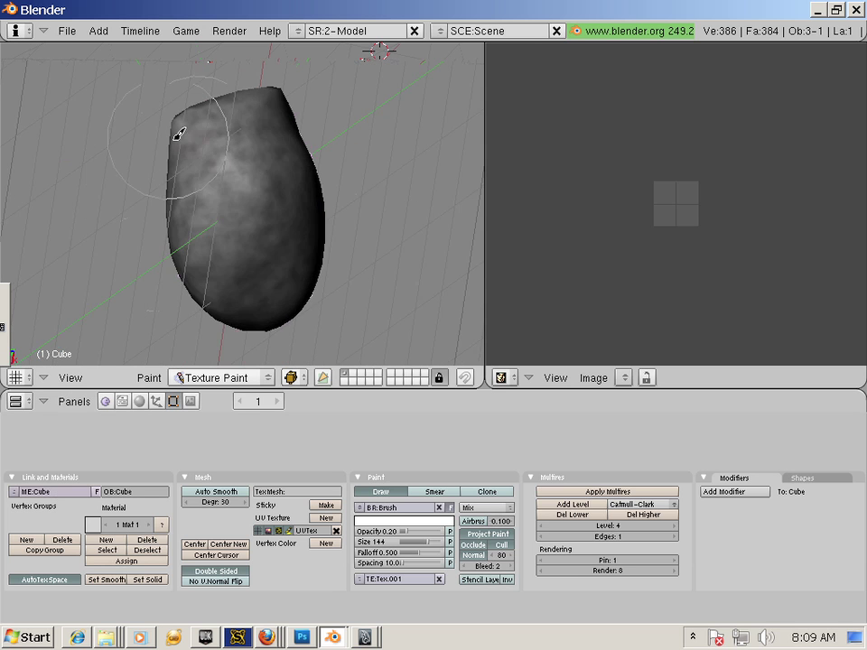
middle_click_drag(93, 275, 109, 346)
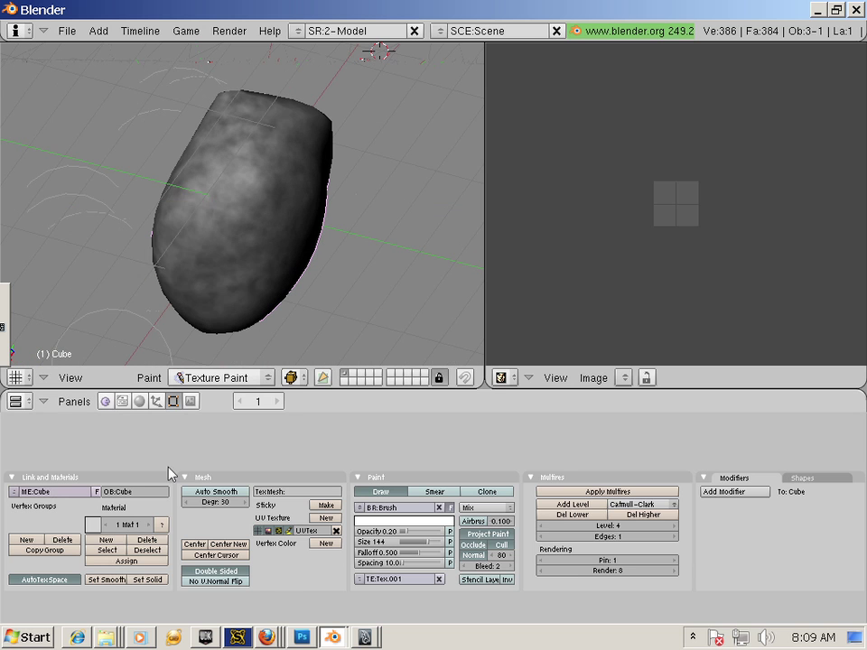
left_click(140, 402)
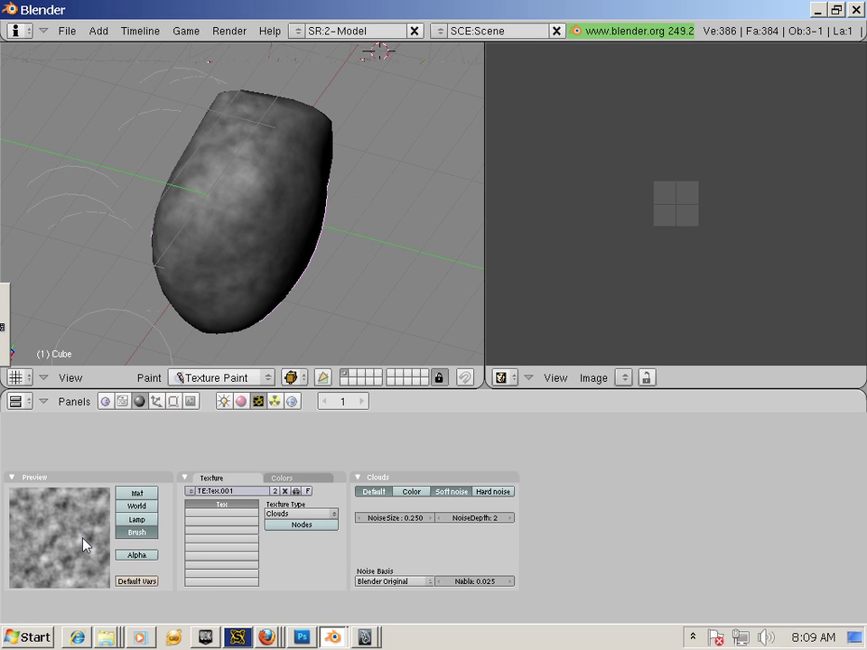
Change brush texture Tex.001 to Voronoi and paint its cell pattern on several sides of the rock.
left_click(324, 516)
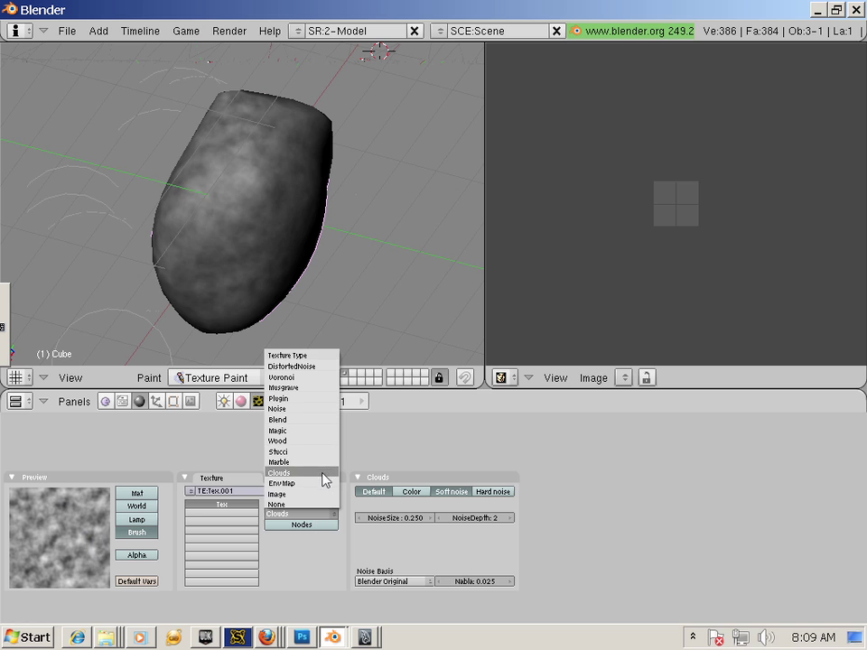
left_click(316, 377)
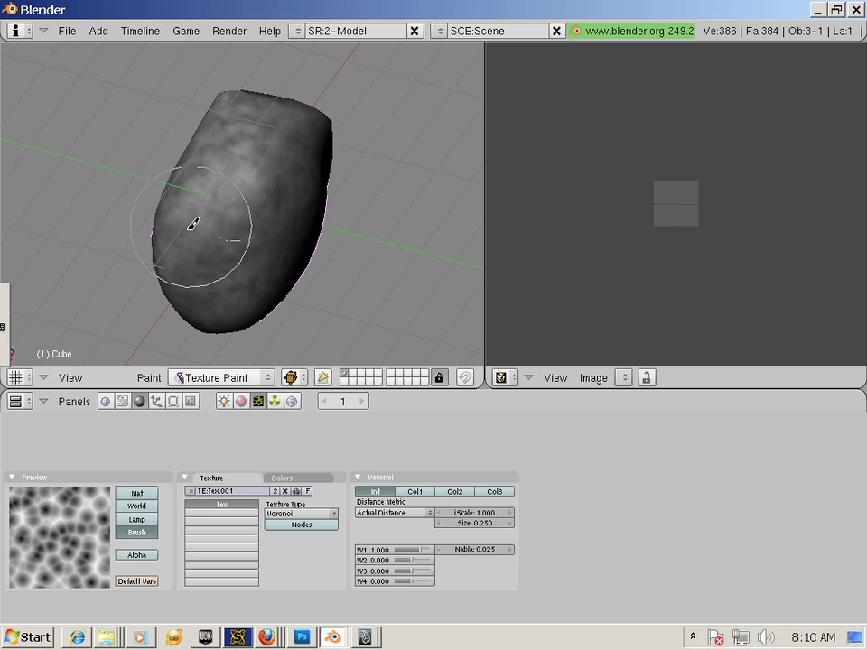
mouse_move(192, 223)
left_mouse_down()
mouse_move(176, 277)
mouse_move(203, 269)
mouse_move(196, 219)
mouse_move(189, 290)
mouse_move(211, 283)
mouse_move(210, 295)
mouse_move(286, 309)
left_mouse_up()
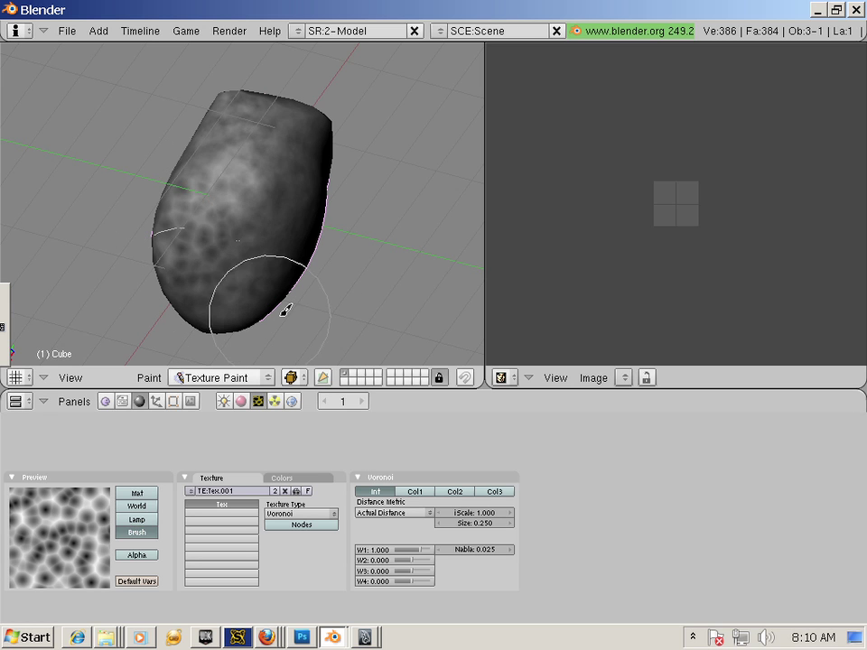
middle_click_drag(285, 310, 323, 270)
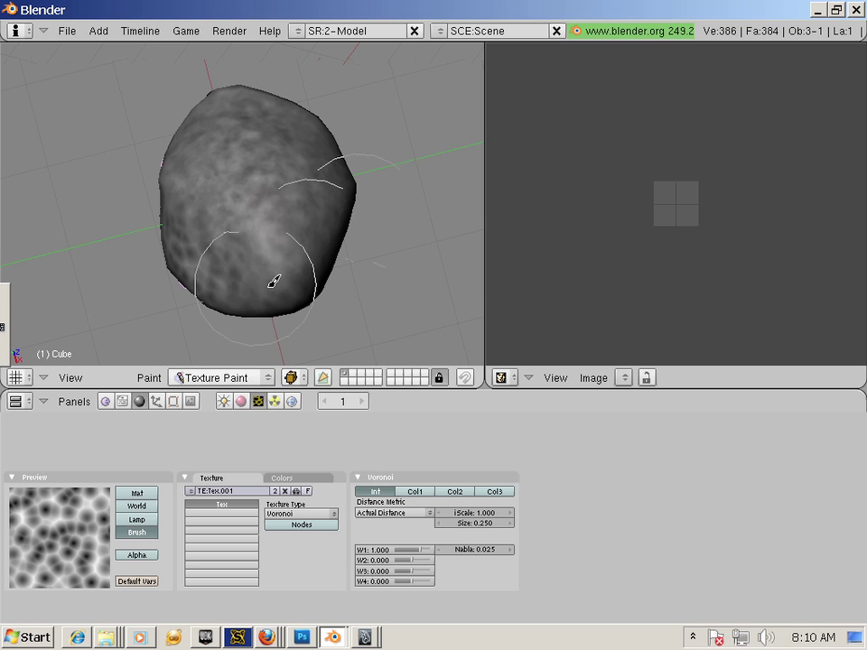
middle_click_drag(312, 258, 213, 258)
middle_click_drag(137, 298, 157, 241)
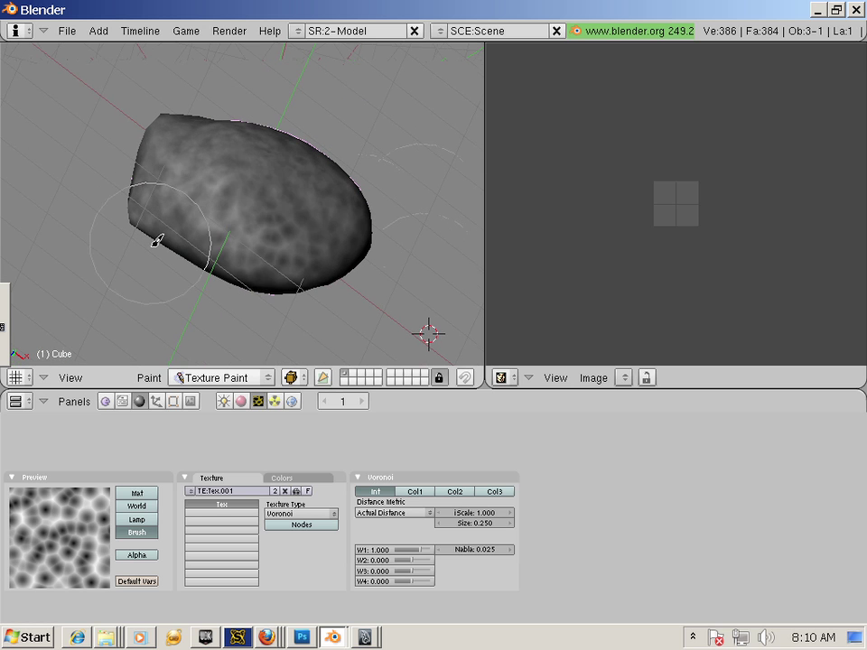
Switch Tex.001 to Noise and paint fine noise grain over the rock's front.
left_click(285, 513)
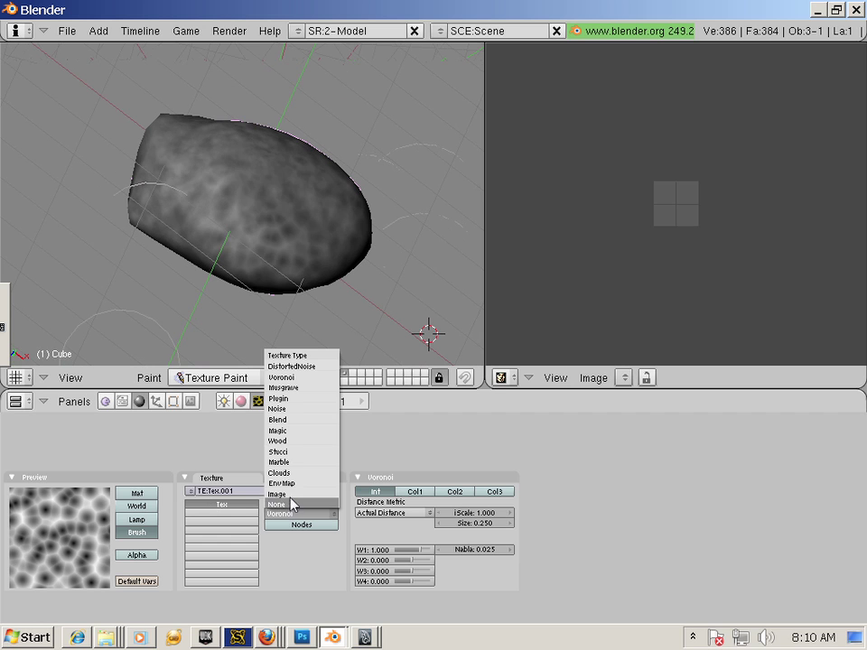
left_click(304, 412)
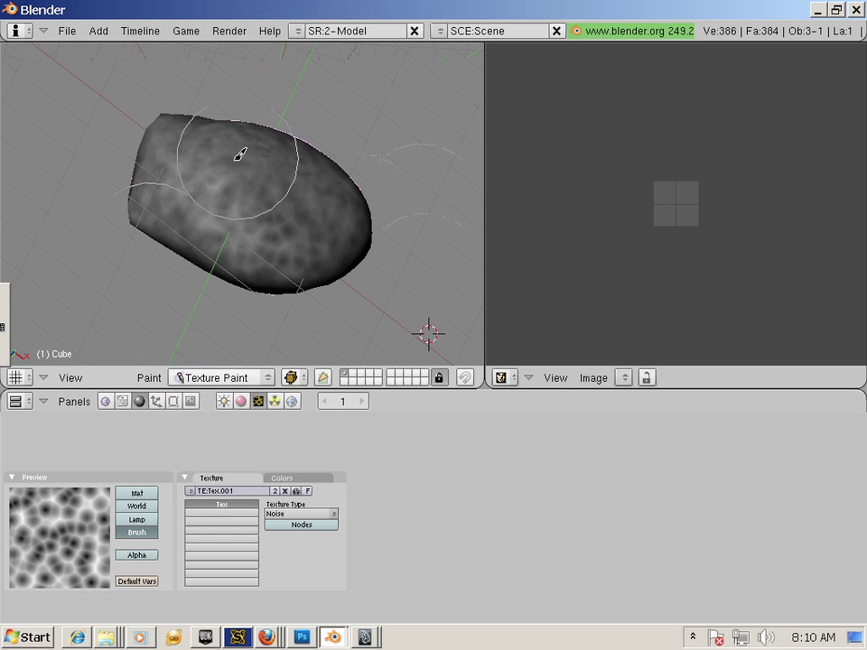
middle_click_drag(391, 110, 267, 178)
middle_click_drag(325, 91, 344, 290)
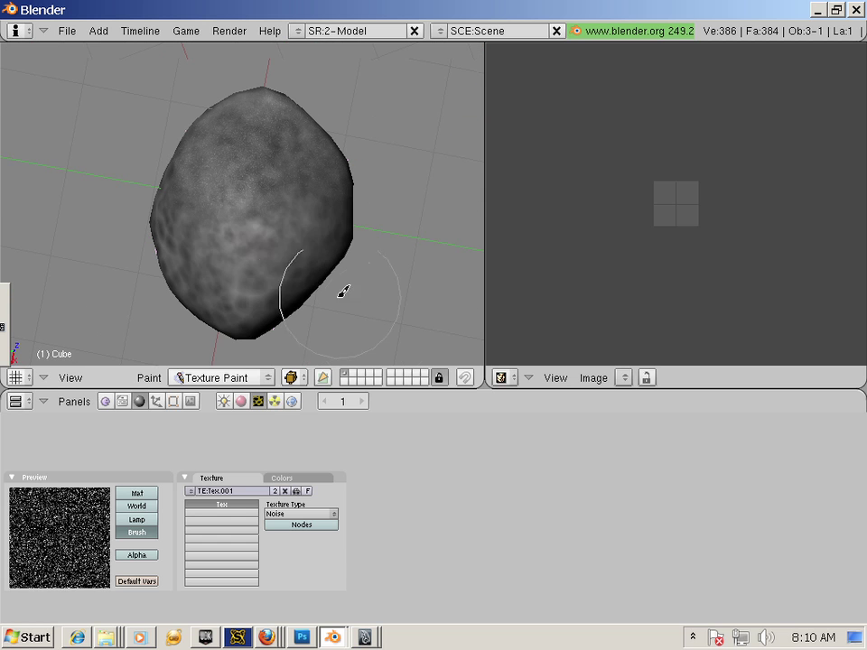
left_click(241, 402)
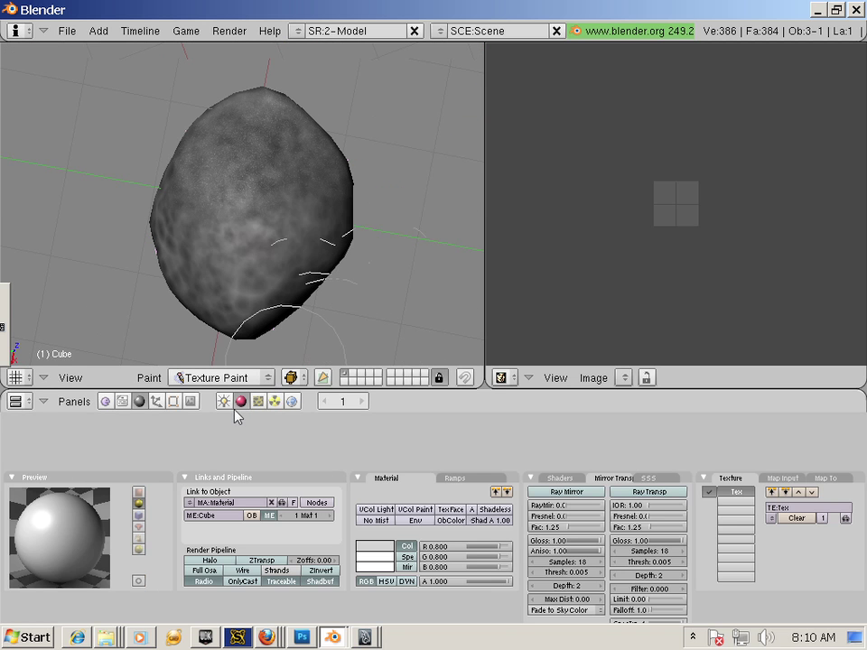
Lower the paint brush opacity to 0.12 and lightly paint noise over more of the rock.
left_click(179, 400)
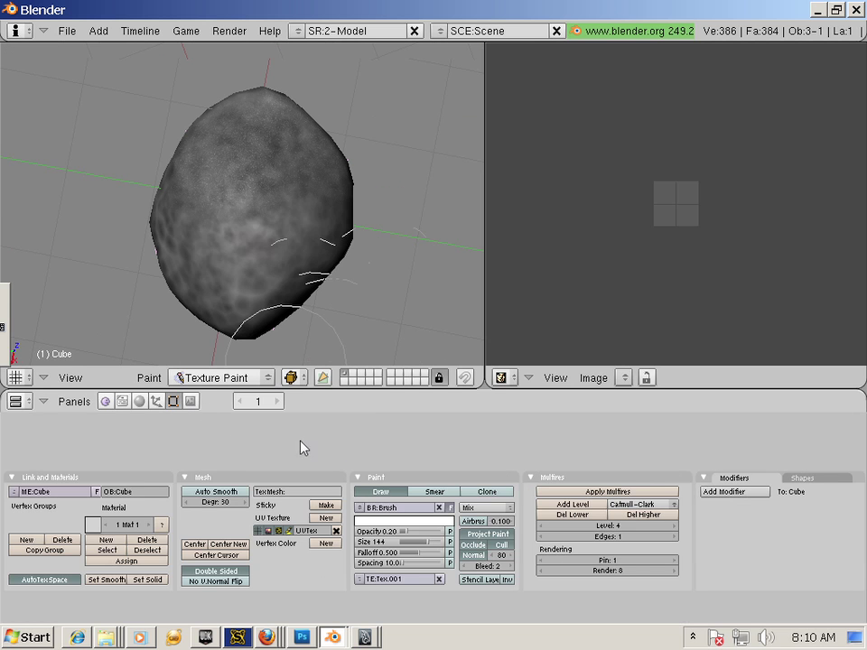
left_click_drag(412, 536, 404, 533)
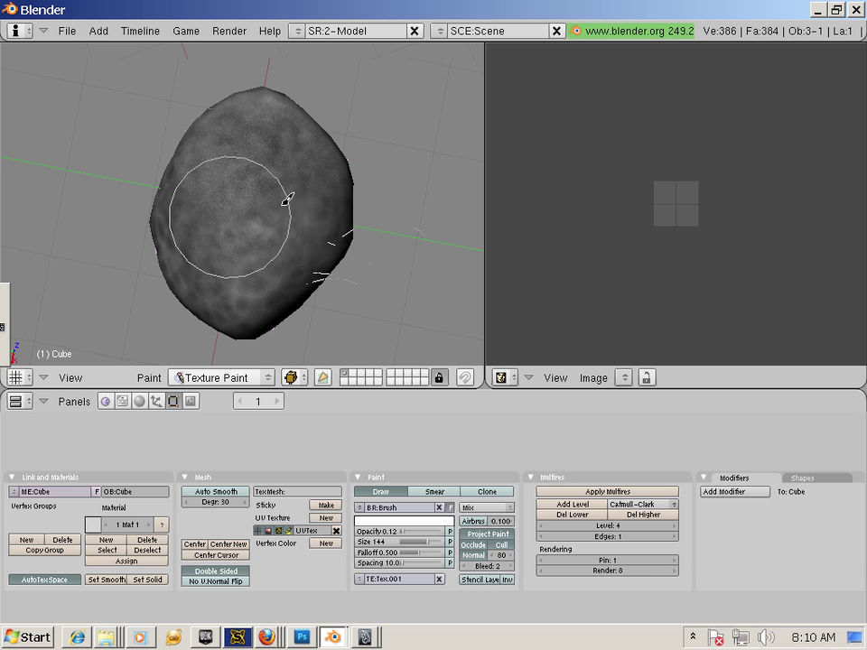
mouse_move(286, 198)
middle_mouse_down()
mouse_move(294, 300)
mouse_move(273, 213)
middle_mouse_up()
mouse_move(206, 293)
middle_mouse_down()
mouse_move(273, 217)
mouse_move(240, 177)
mouse_move(269, 168)
mouse_move(227, 201)
mouse_move(195, 180)
mouse_move(290, 232)
mouse_move(225, 271)
mouse_move(284, 272)
mouse_move(247, 246)
mouse_move(294, 276)
mouse_move(242, 135)
mouse_move(263, 249)
mouse_move(296, 198)
mouse_move(300, 256)
mouse_move(368, 334)
mouse_move(242, 289)
middle_mouse_up()
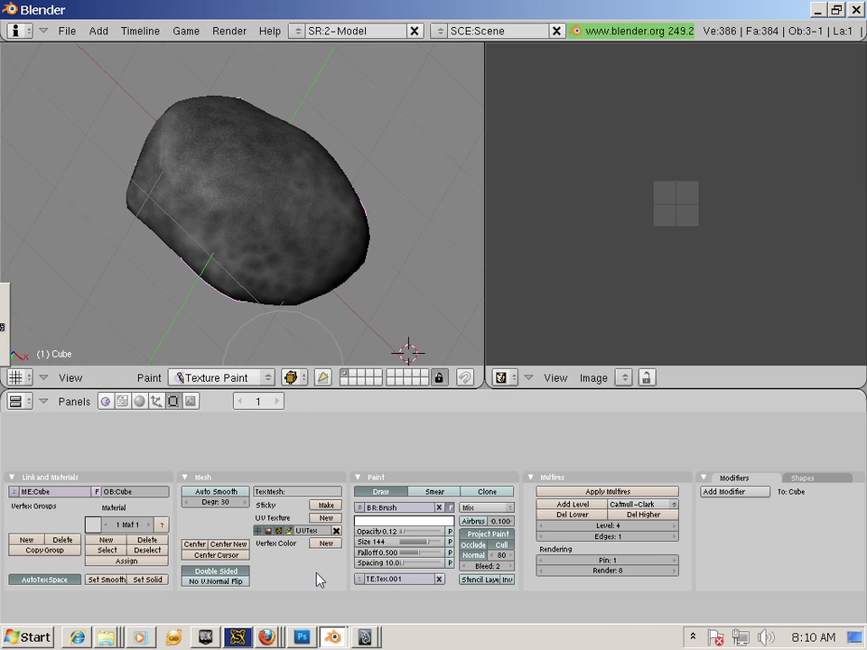
left_click(140, 401)
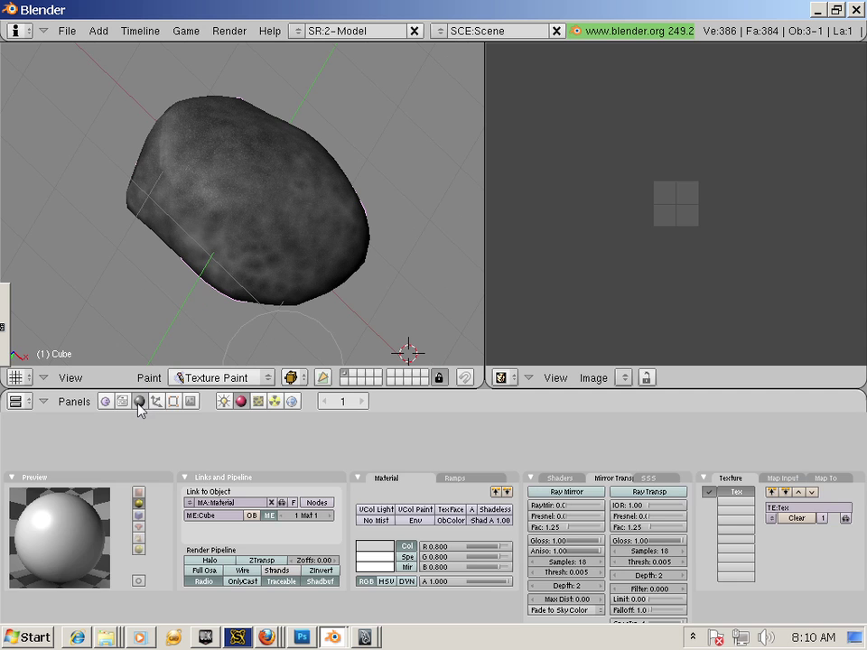
Set the brush texture Tex.001 type back to Clouds.
left_click(258, 402)
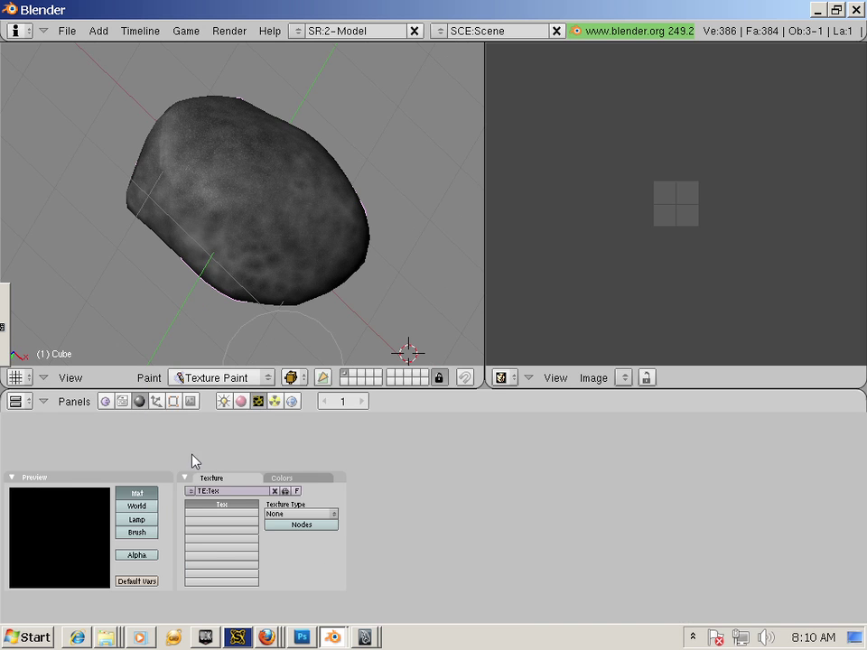
left_click(136, 532)
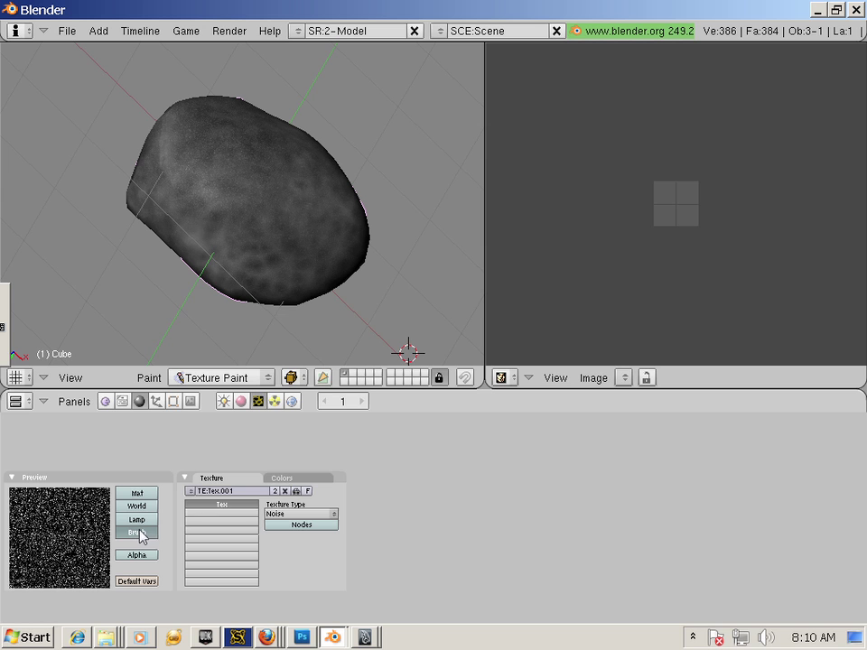
left_click(298, 516)
left_click(302, 476)
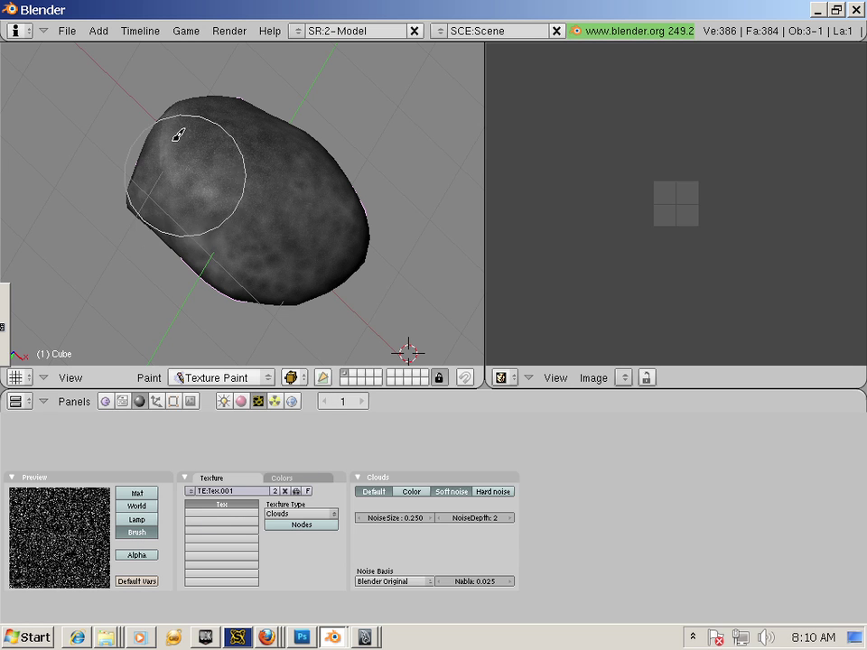
Paint soft cloudy shading over the rock's sides and underside from several angles.
mouse_move(279, 186)
middle_mouse_down()
mouse_move(360, 193)
mouse_move(313, 177)
middle_mouse_up()
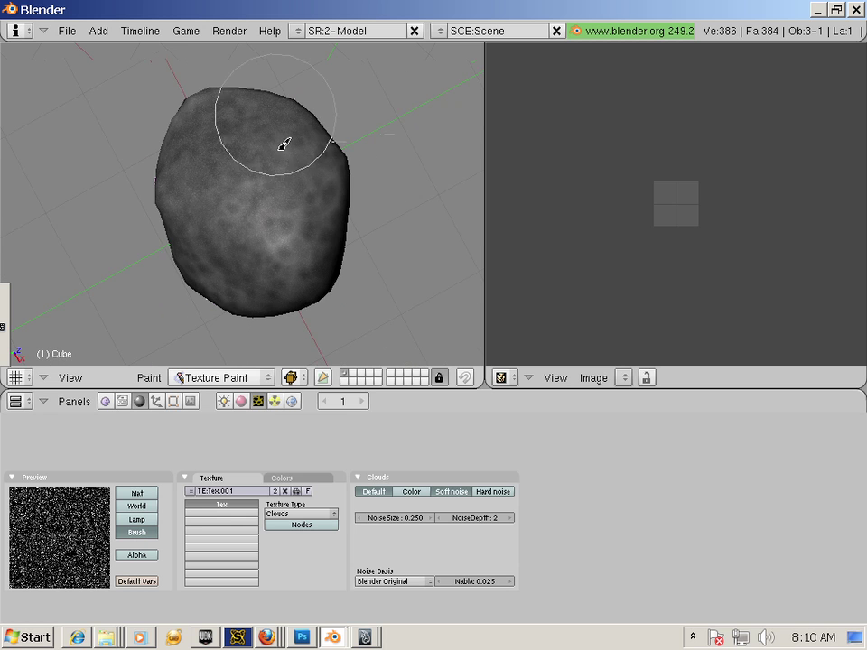
middle_click_drag(282, 144, 310, 243)
middle_click_drag(242, 280, 234, 196)
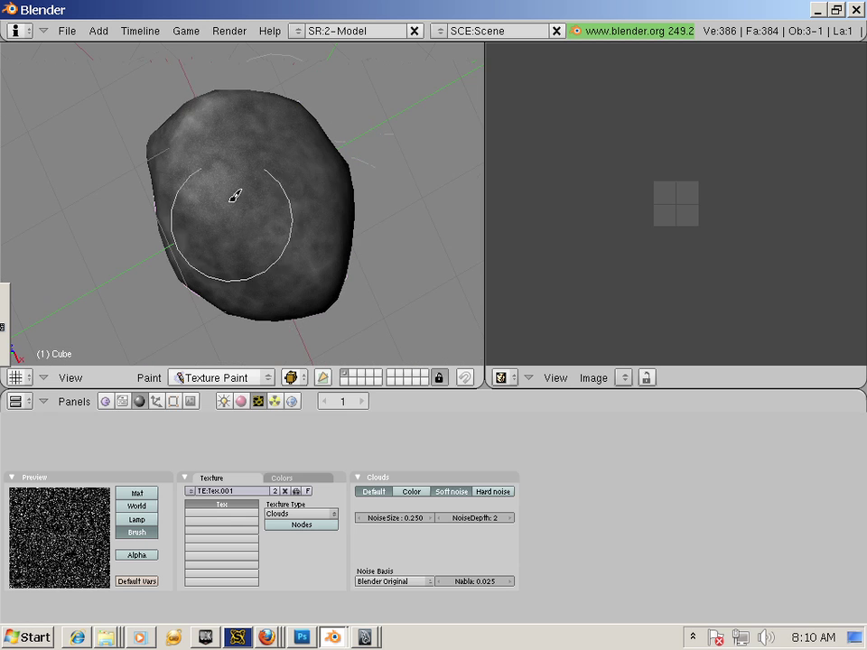
mouse_move(222, 157)
middle_mouse_down()
mouse_move(103, 211)
mouse_move(193, 192)
mouse_move(245, 204)
middle_mouse_up()
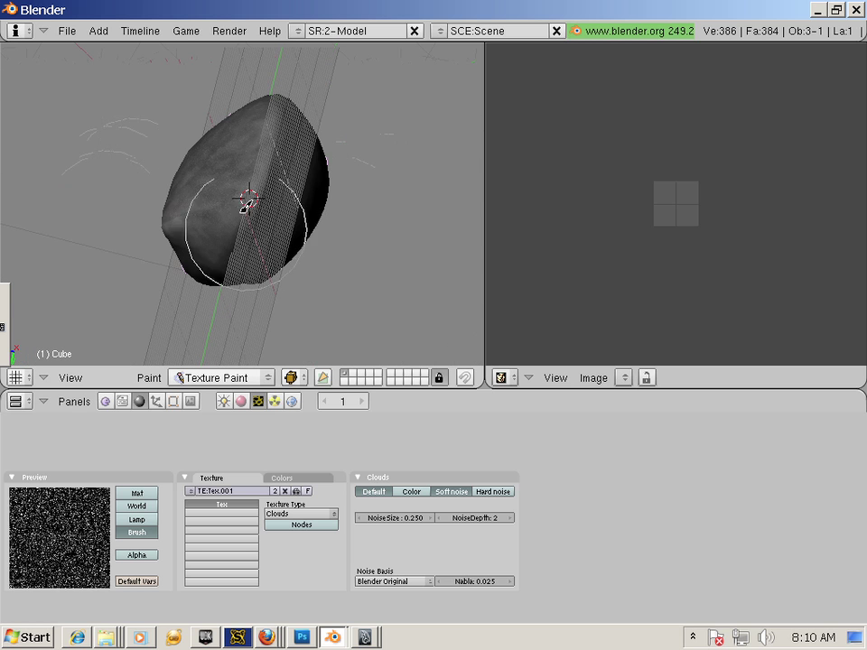
mouse_move(211, 124)
middle_mouse_down()
mouse_move(242, 234)
mouse_move(215, 180)
middle_mouse_up()
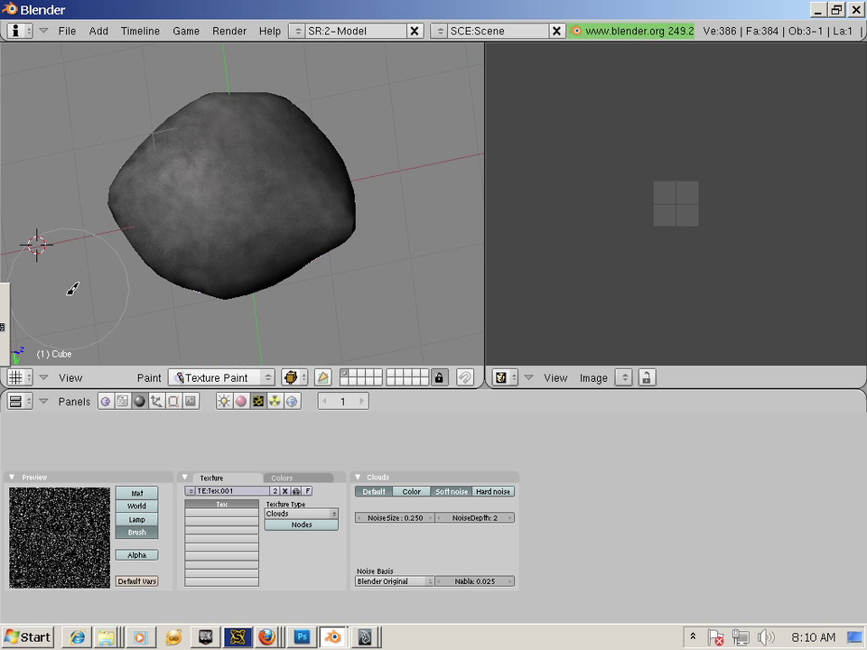
mouse_move(159, 288)
middle_mouse_down()
mouse_move(341, 310)
mouse_move(301, 273)
middle_mouse_up()
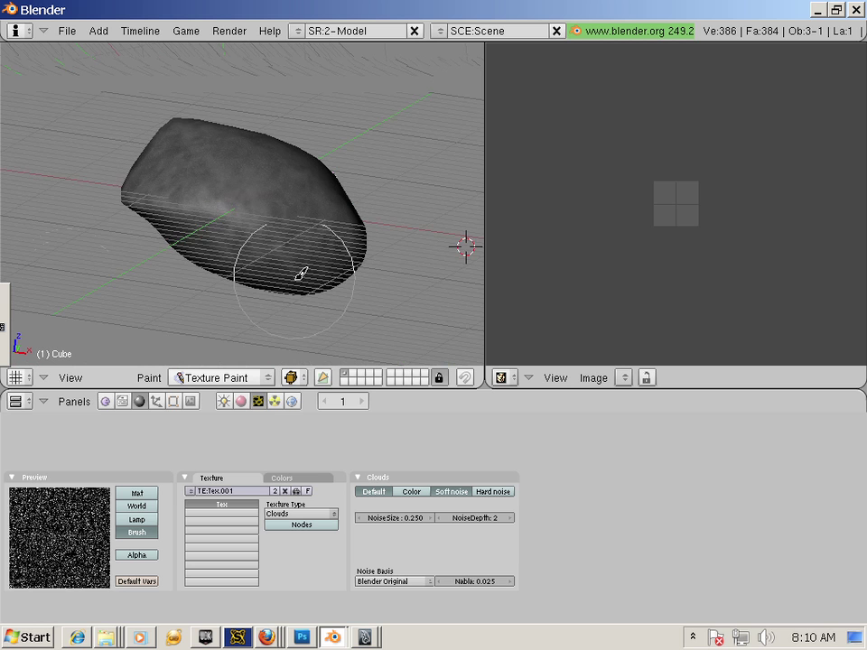
middle_click_drag(310, 341, 303, 344)
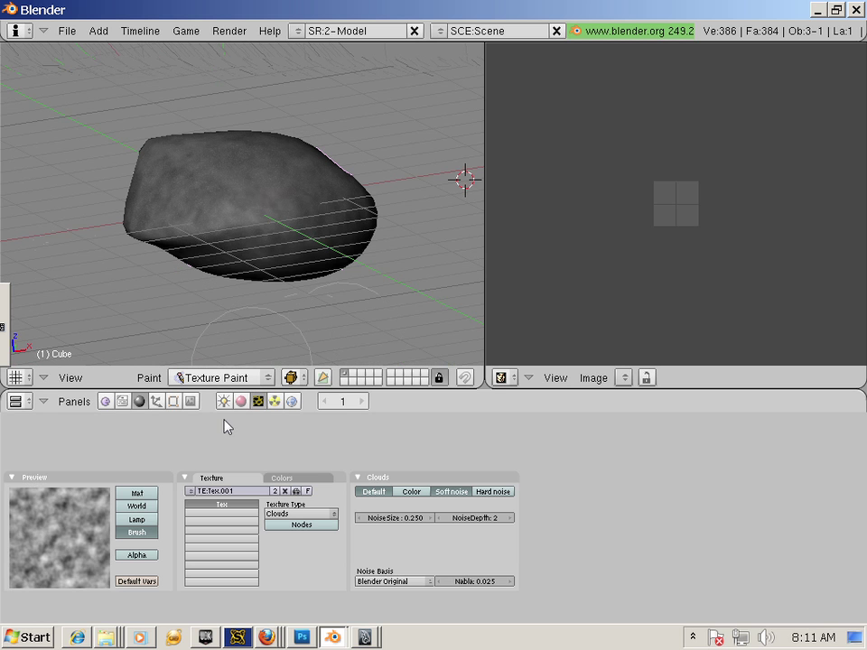
Switch the rock from Texture Paint back to Object Mode using the 3D header mode menu.
left_click(173, 401)
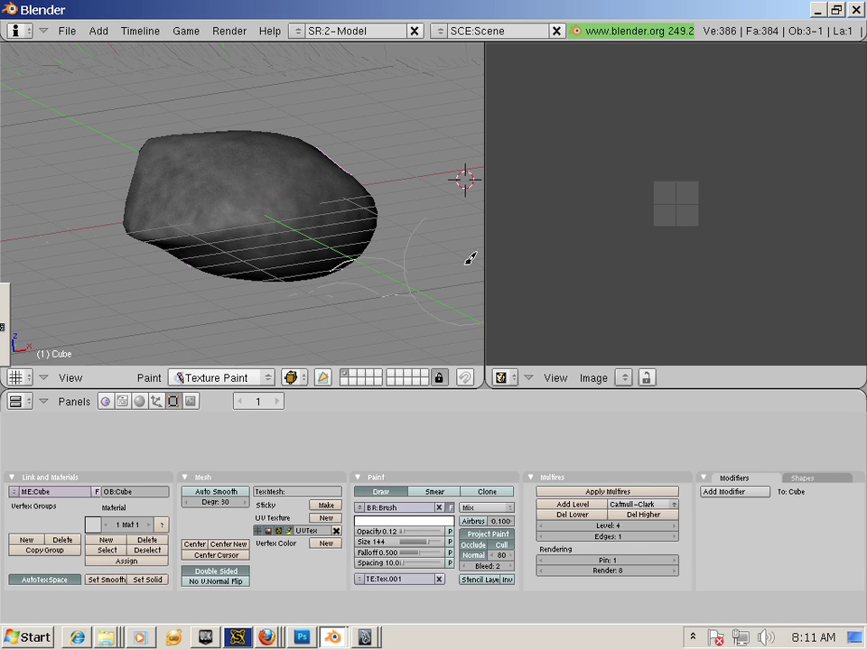
scroll(397, 213, "up", 3)
scroll(669, 247, "up", 5)
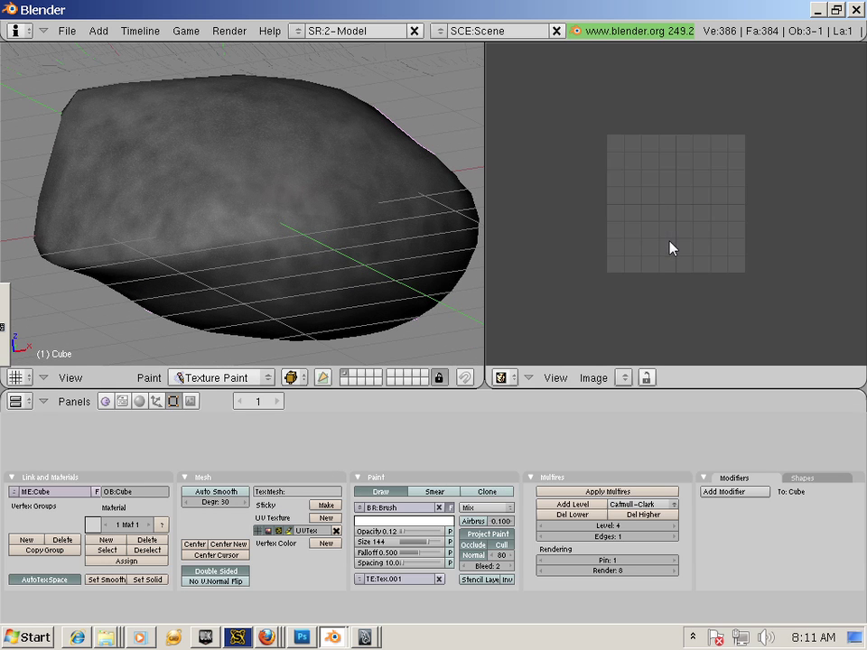
scroll(669, 248, "up", 2)
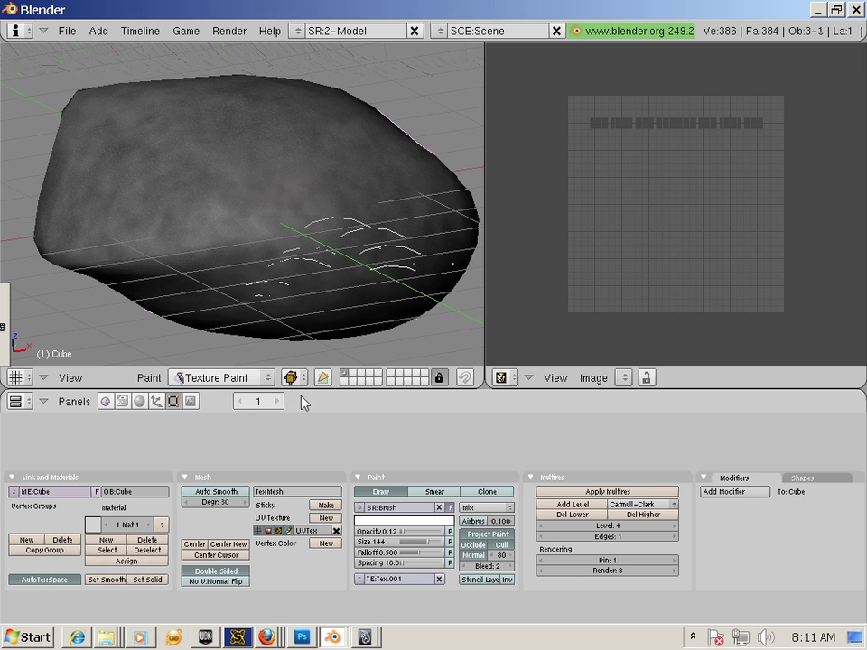
left_click(261, 378)
left_click(217, 361)
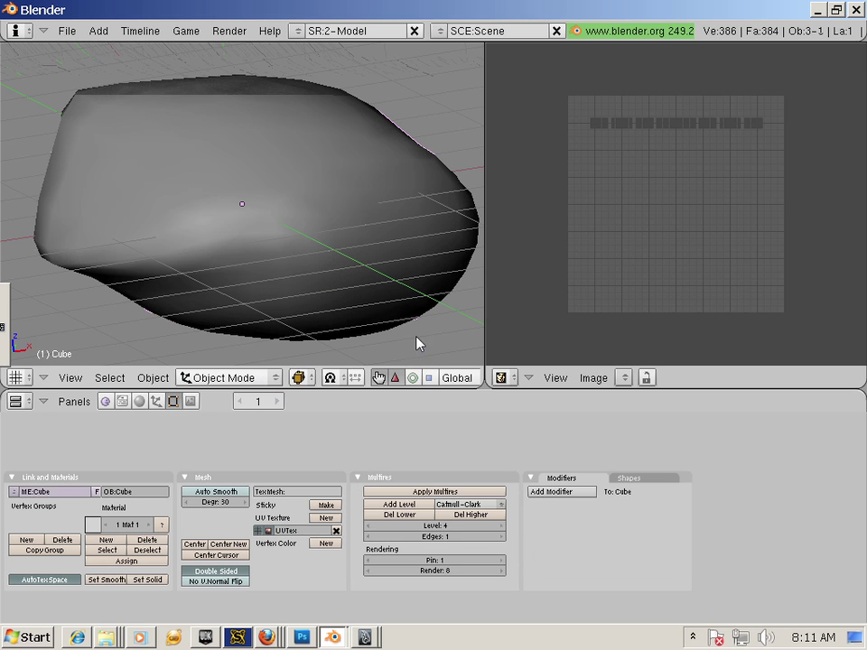
Undo the last change to the rock and switch it into Edit Mode.
key("ctrl+z")
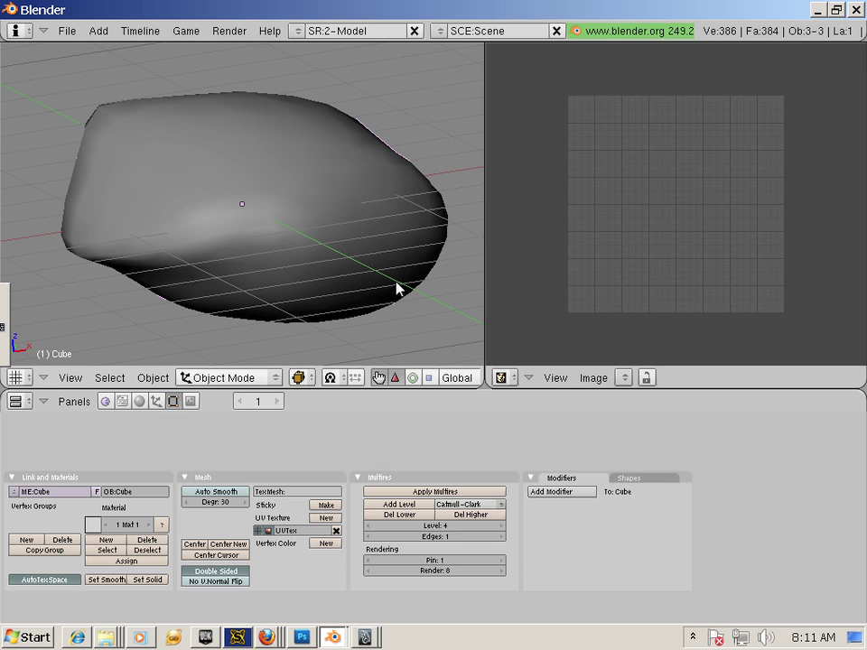
middle_click_drag(369, 187, 325, 299)
left_click(226, 377)
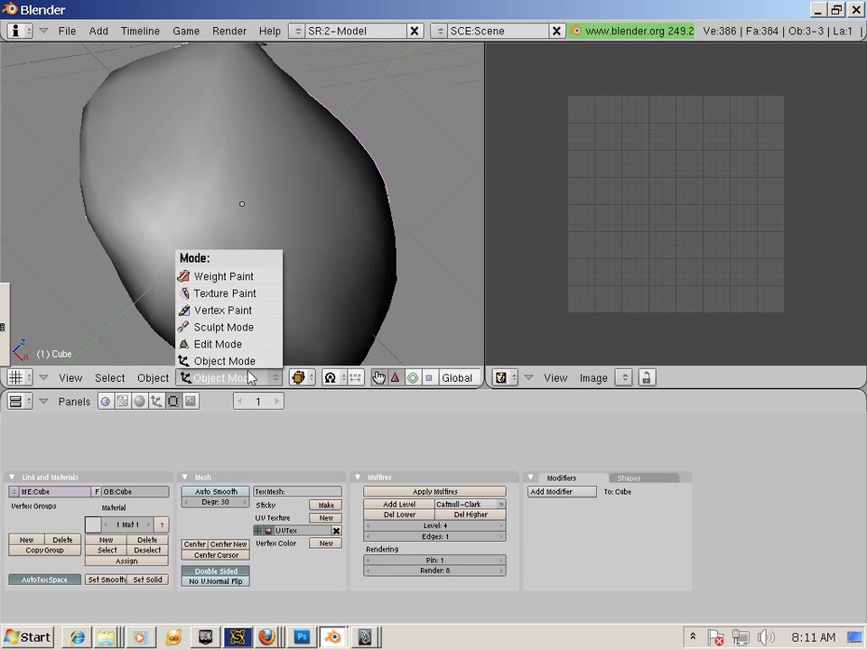
left_click(267, 343)
Zoom and pan the image editor over the painted COLOR1 texture and UV layout.
scroll(619, 277, "down", 3)
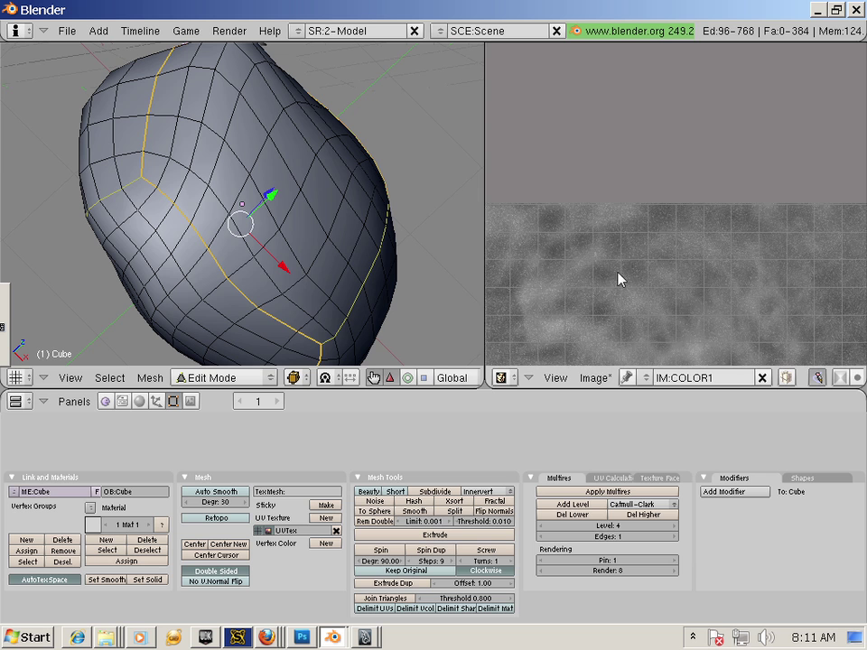
scroll(686, 267, "up", 2)
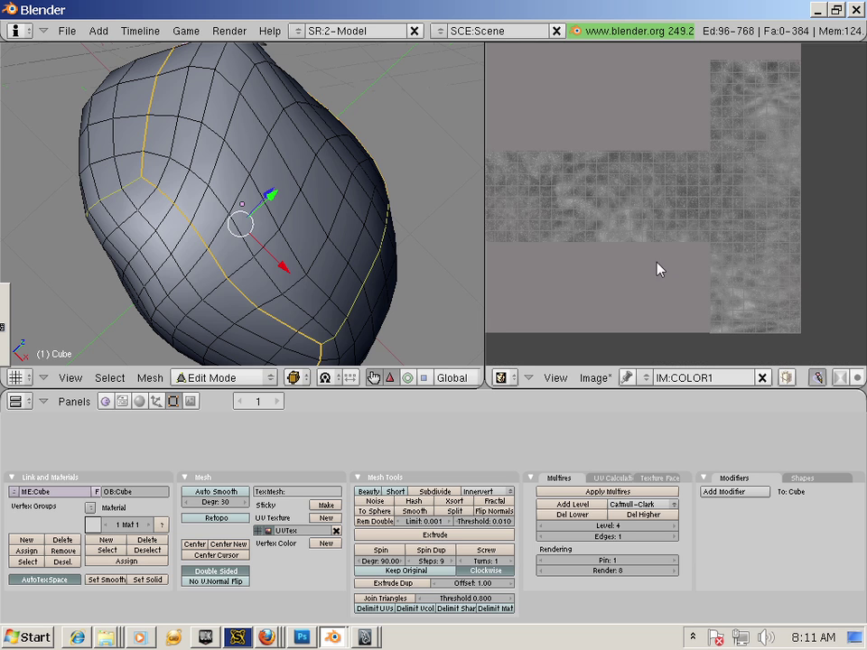
middle_click_drag(658, 267, 604, 273)
scroll(686, 272, "up", 1)
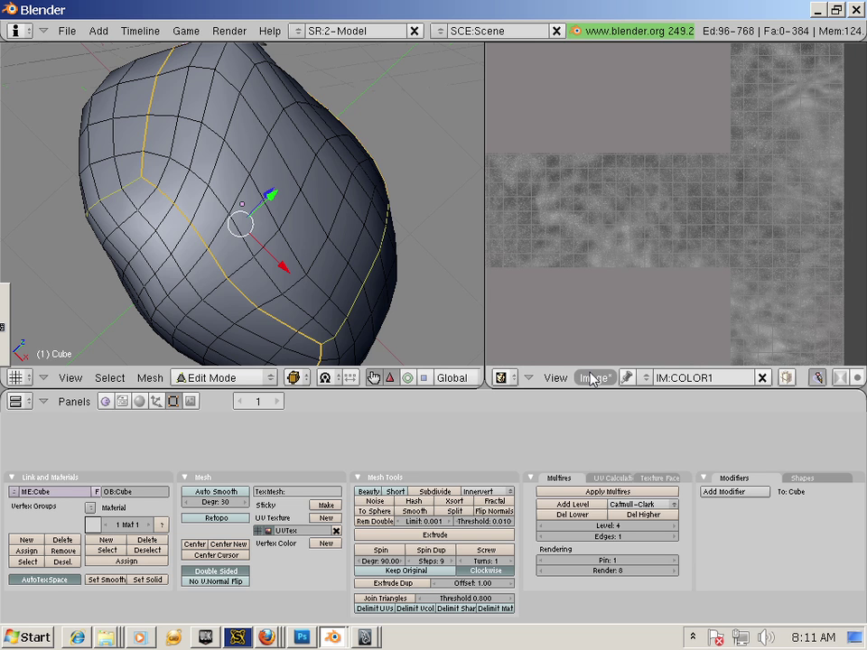
left_click(644, 378)
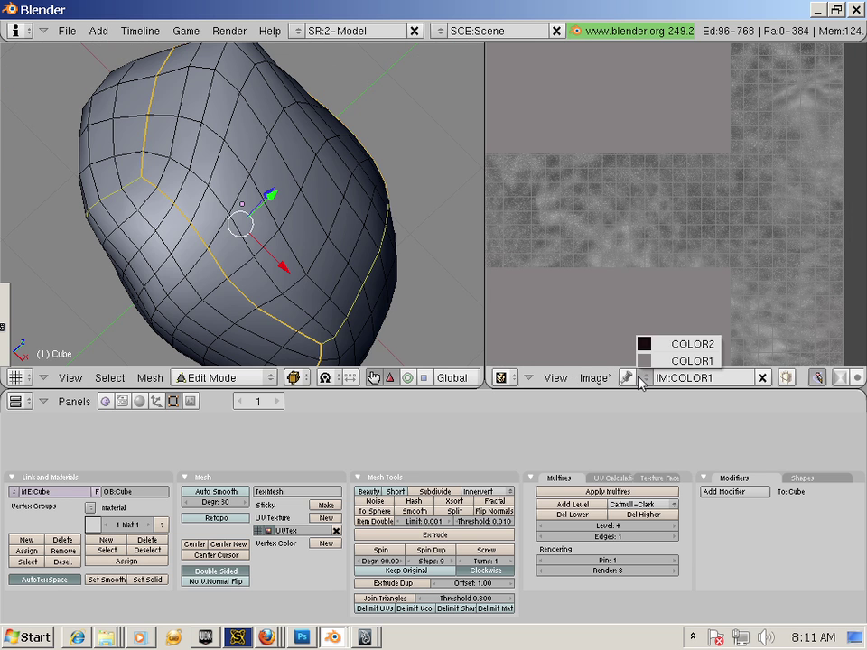
Select the whole mesh and lower the Multires level to 1.
key("a")
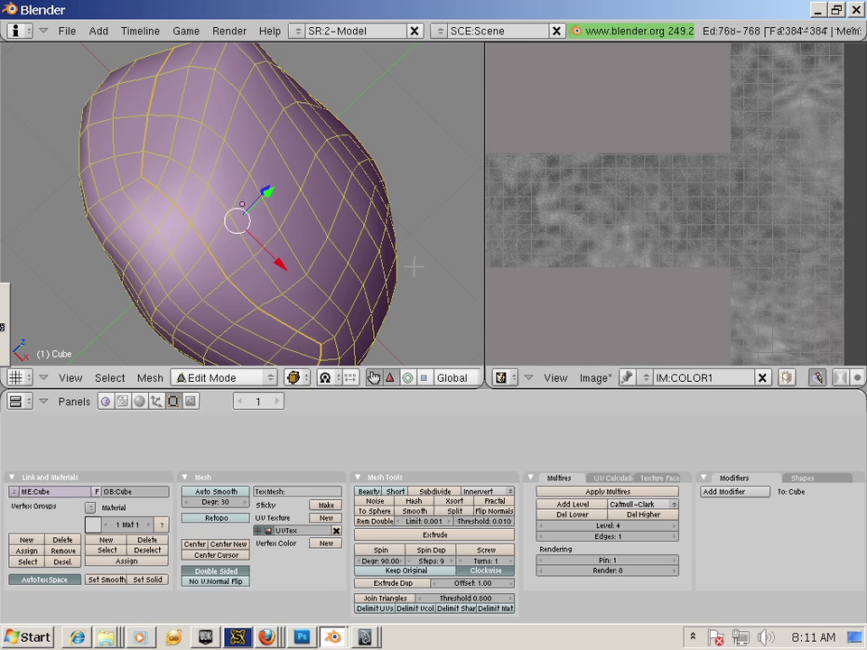
left_click(631, 374)
left_click(665, 342)
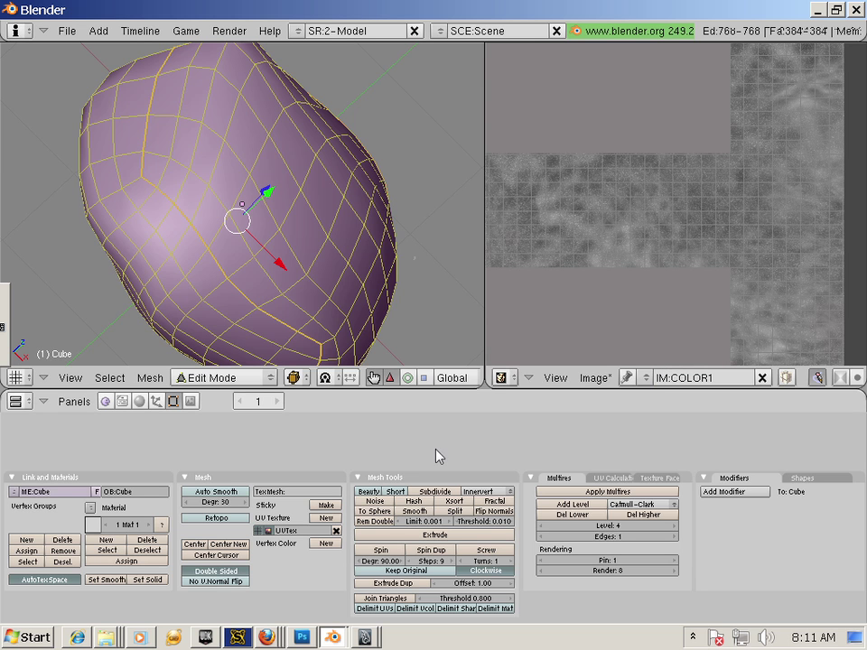
left_click(540, 526)
left_click(540, 525)
left_click(540, 525)
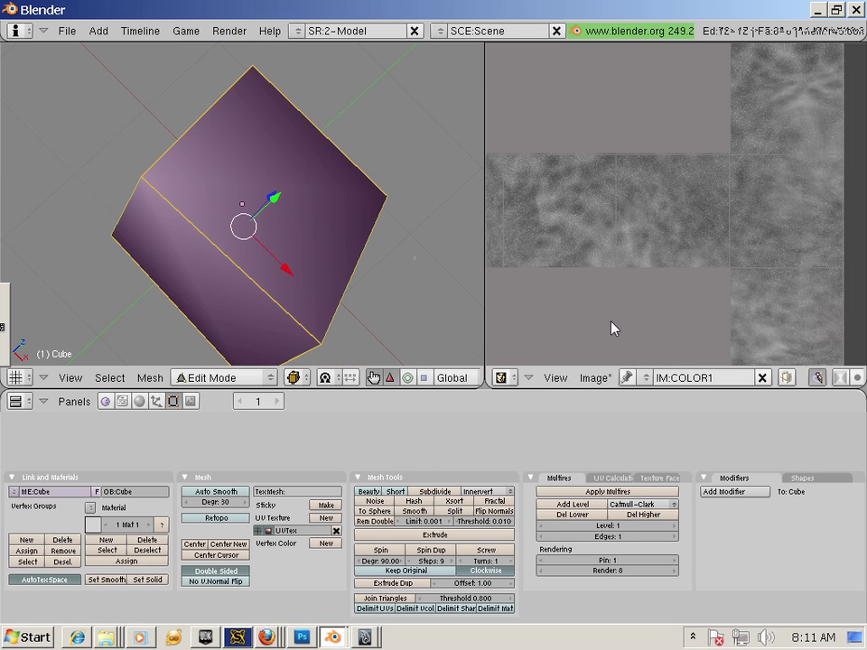
Show the black COLOR2 image, raise Multires to level 2, and widen the 3D view.
left_click(645, 378)
left_click(669, 342)
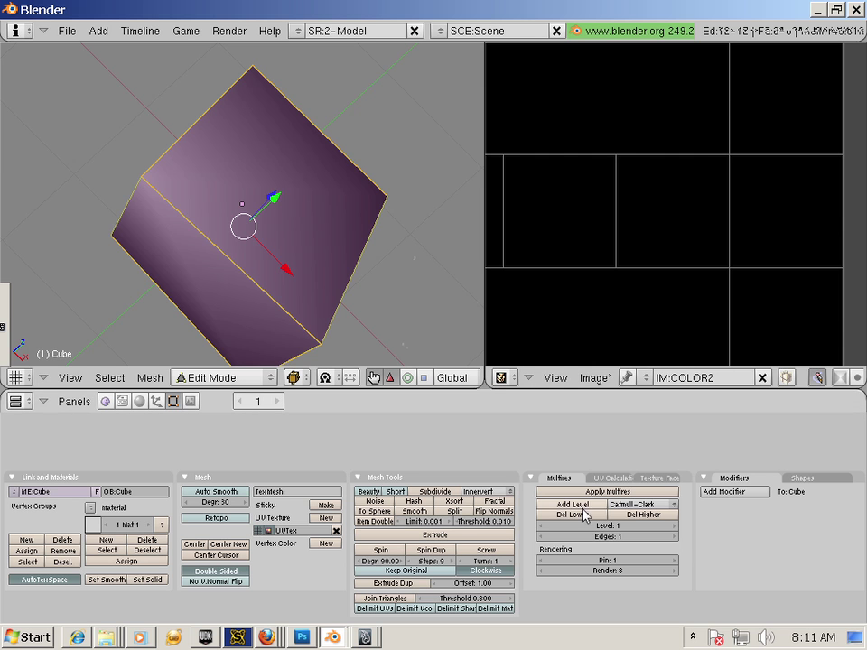
left_click(673, 526)
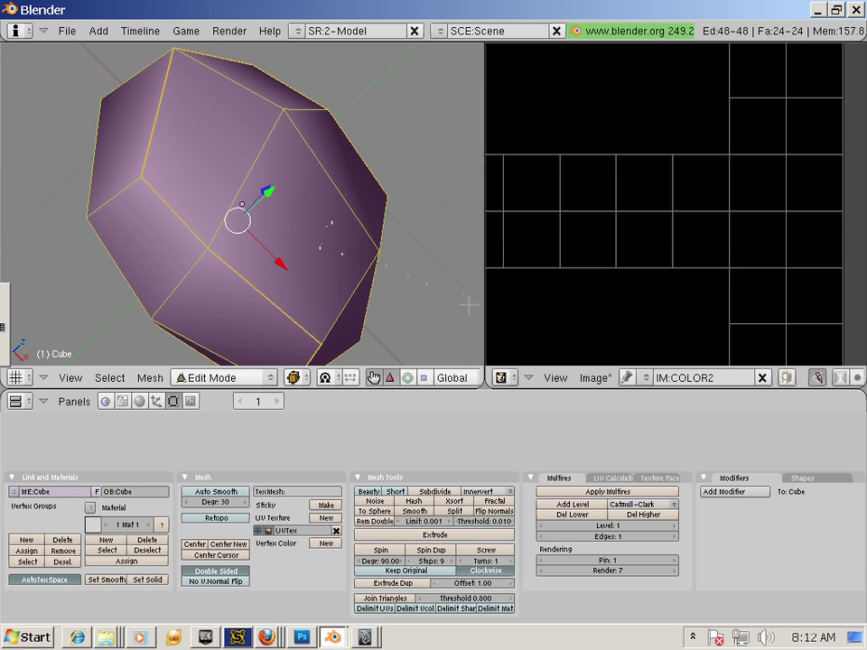
left_click_drag(483, 314, 511, 318)
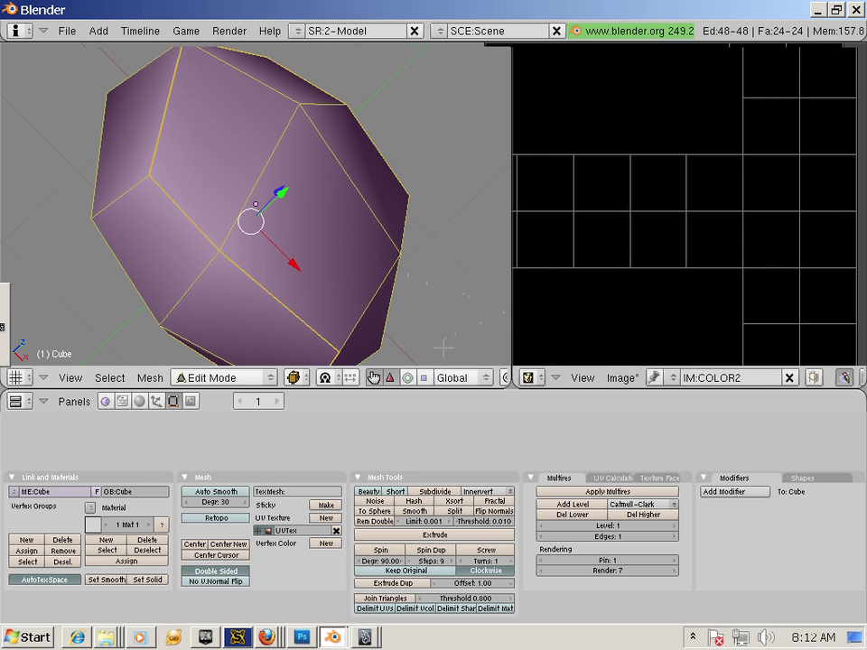
Display the COLOR1 rock texture in the image editor.
left_click(671, 378)
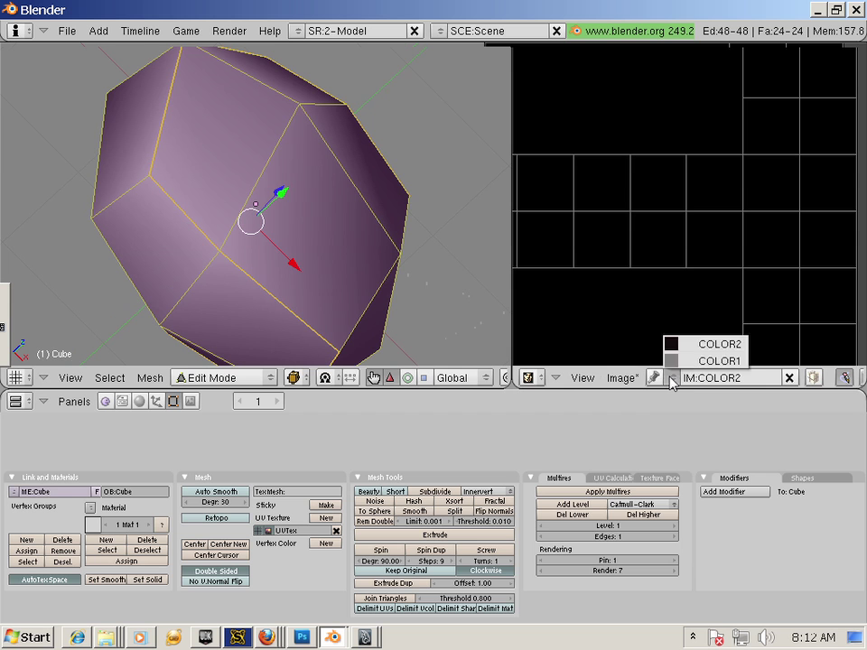
left_click(683, 377)
left_click(676, 381)
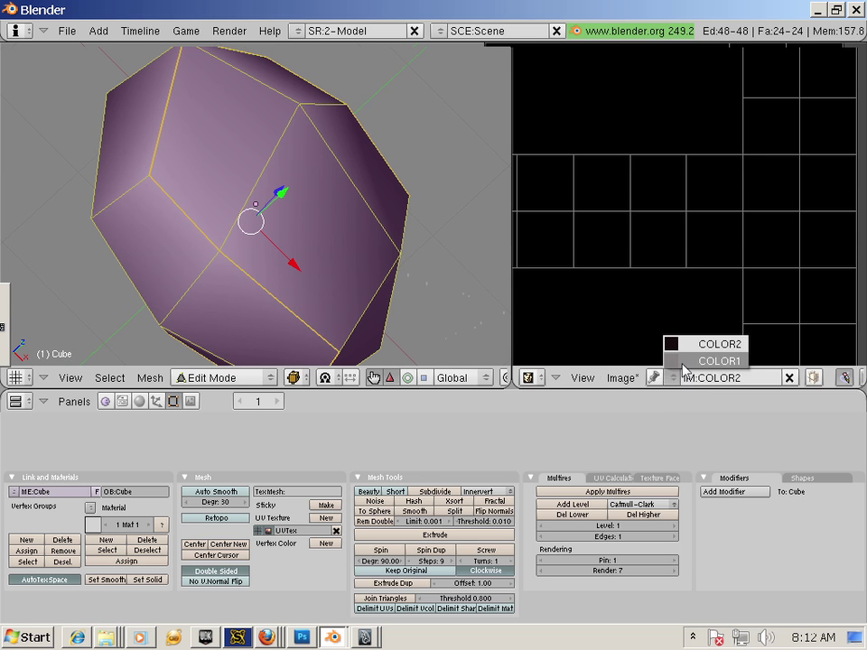
left_click(686, 358)
Save COLOR1 to the Desktop as ROCK_C1.tga, then switch back to COLOR2.
left_click(622, 378)
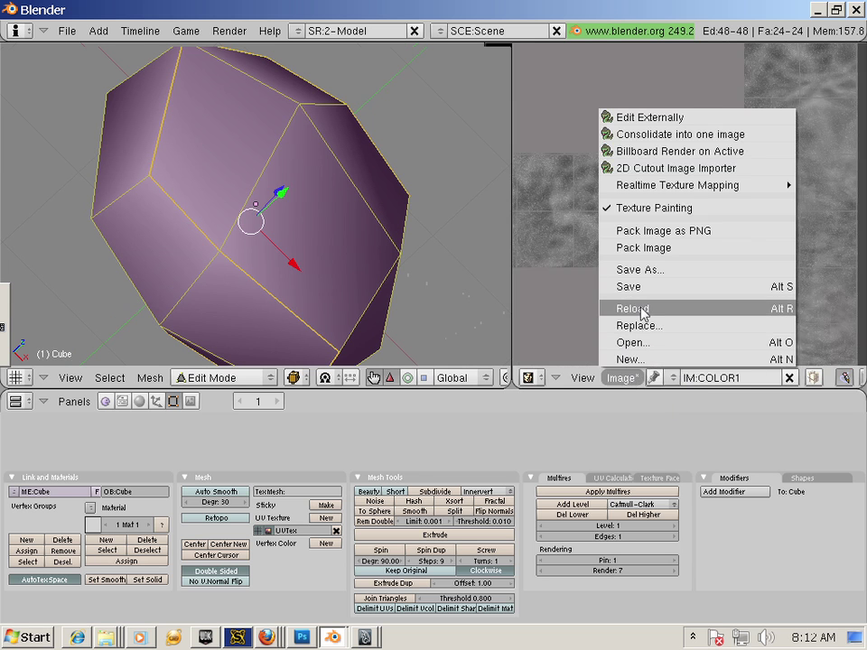
left_click(641, 270)
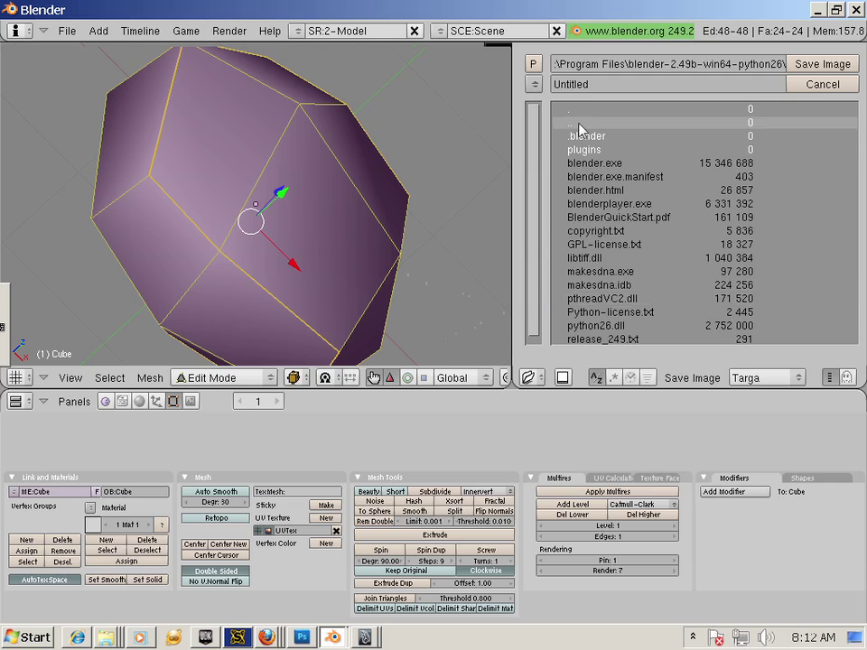
left_click(533, 84)
left_click(558, 235)
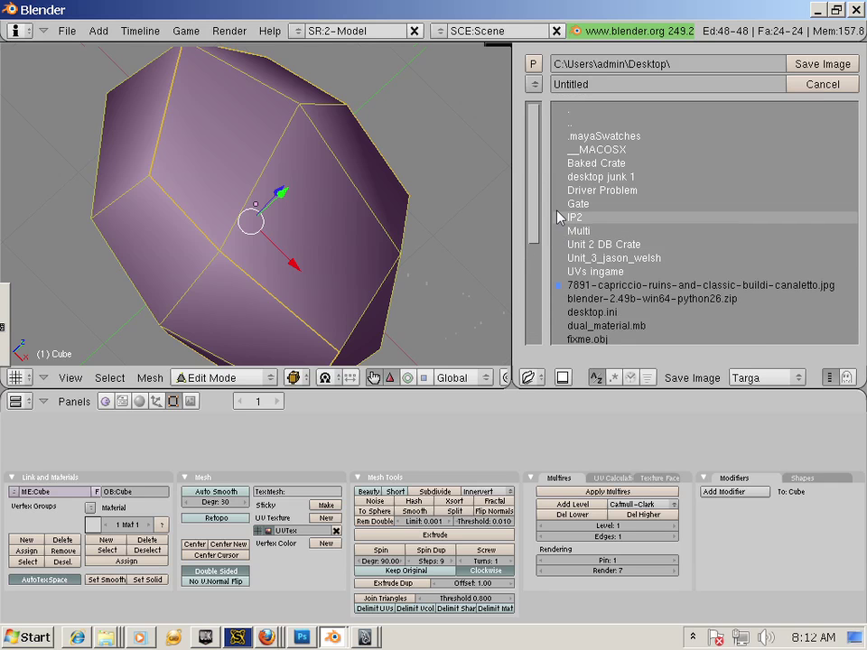
left_click(592, 84)
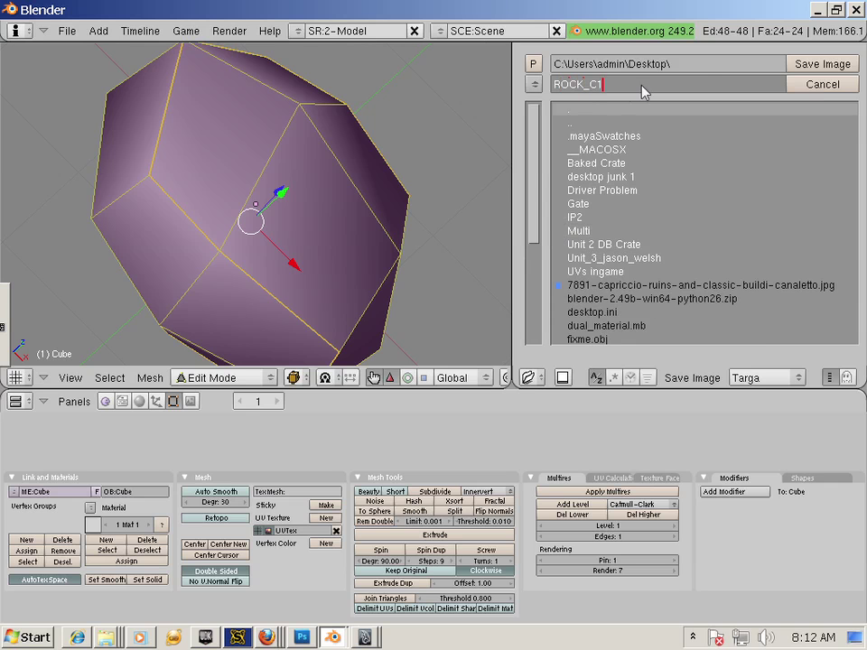
type("ROCK_C1")
key("Return")
left_click(807, 63)
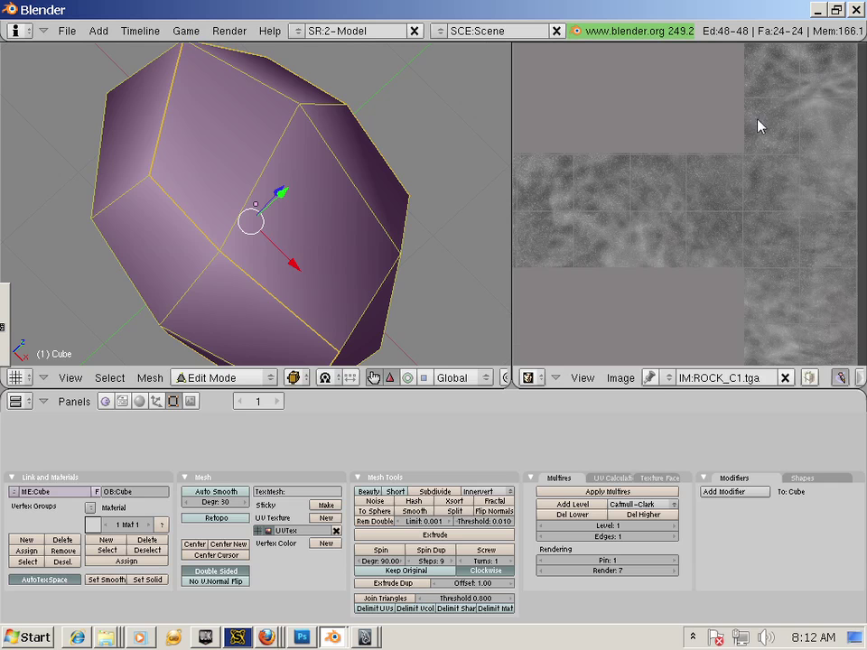
left_click(663, 377)
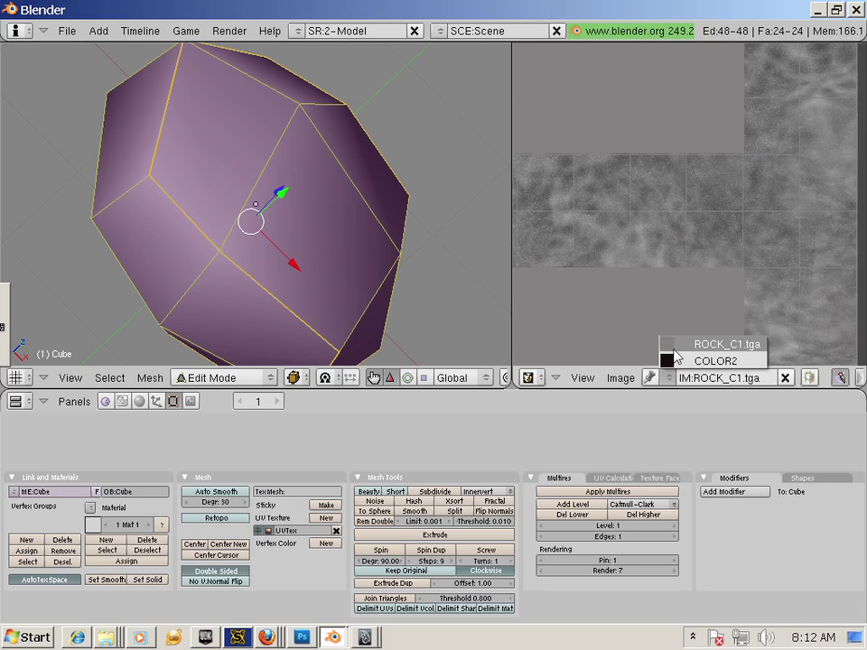
left_click(673, 360)
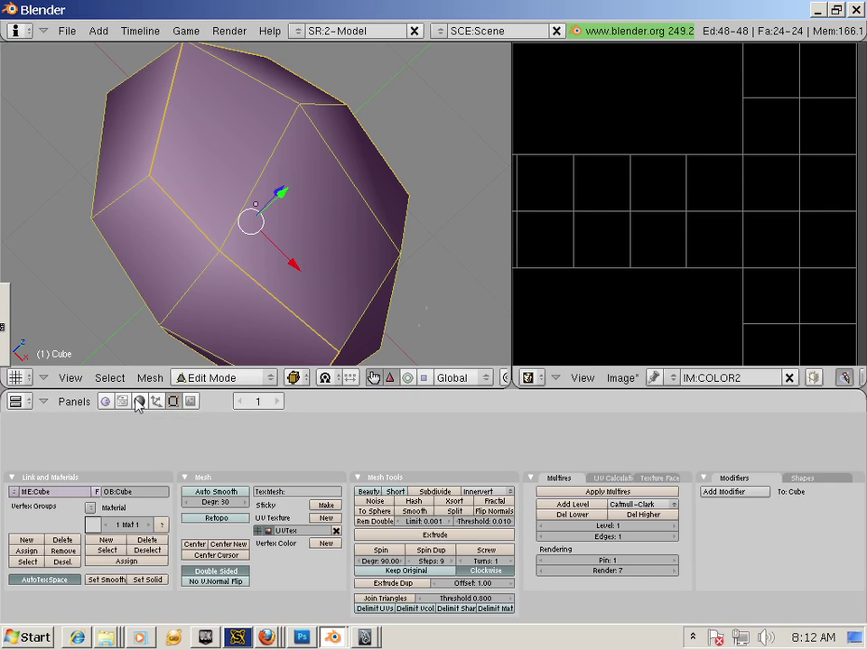
Put the rock in Object Mode with the Scene buttons showing, and widen the 3D view.
left_click(191, 402)
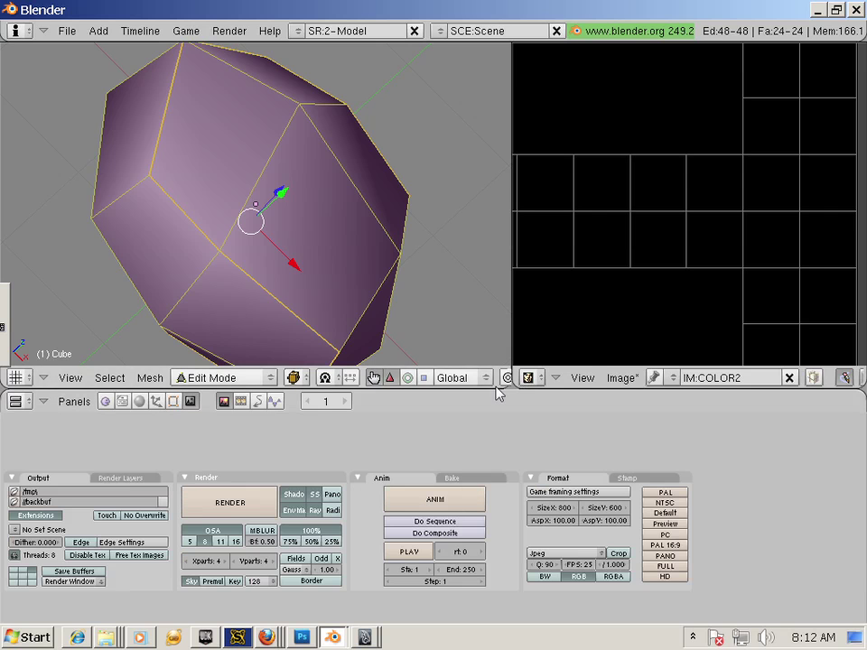
left_click(217, 378)
left_click(228, 360)
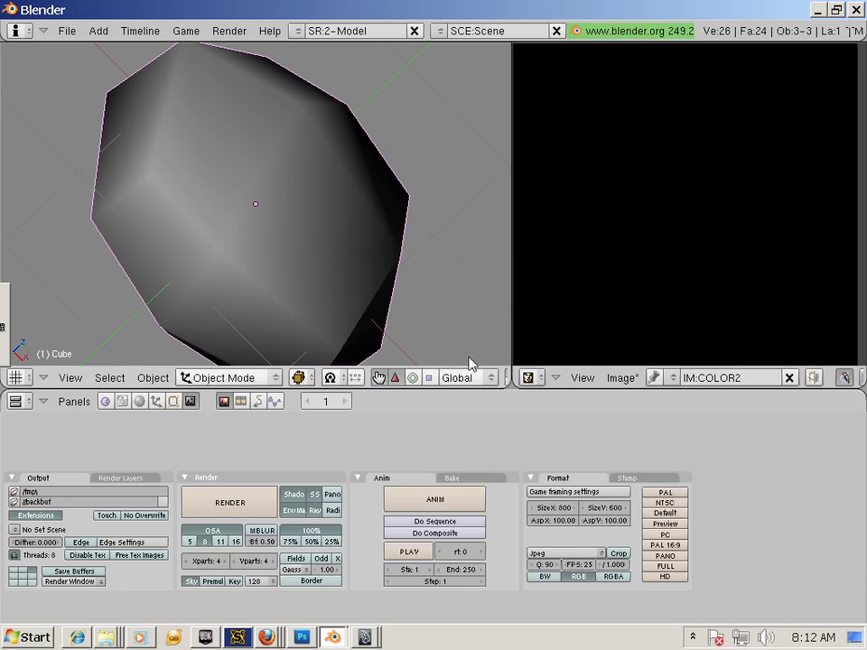
left_click_drag(511, 335, 641, 335)
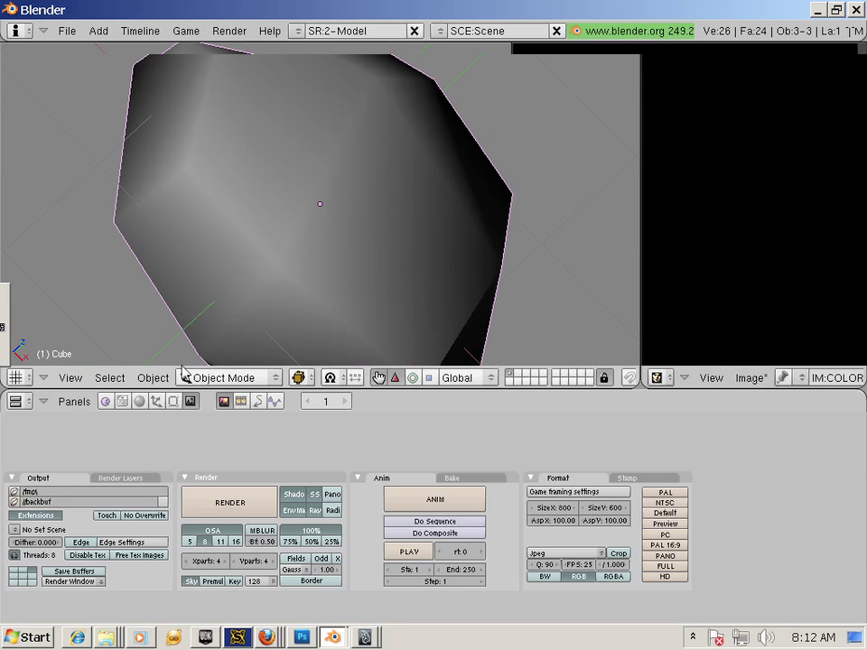
Duplicate the rock in place, move the copy to another layer, and view that layer.
left_click(153, 378)
left_click(201, 231)
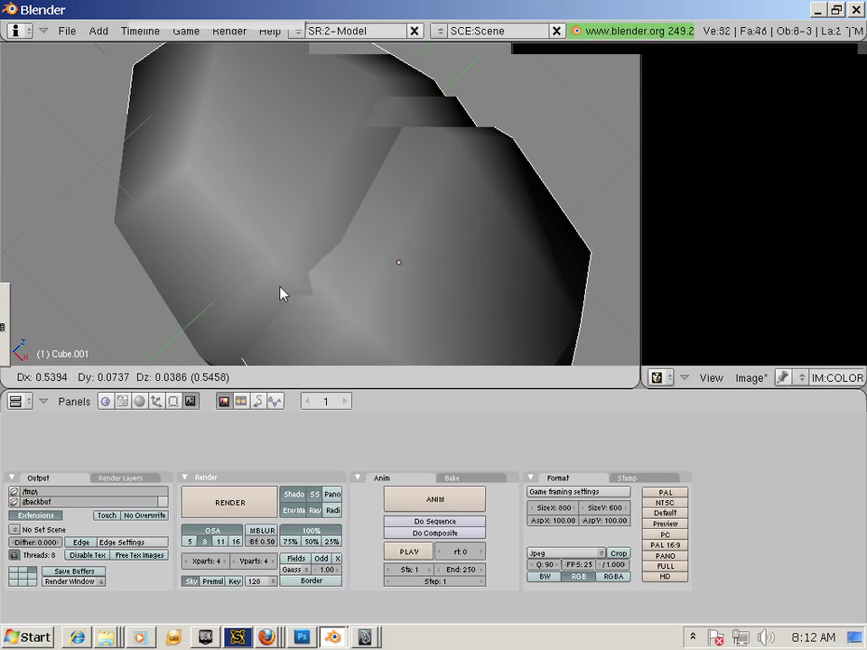
right_click(279, 290)
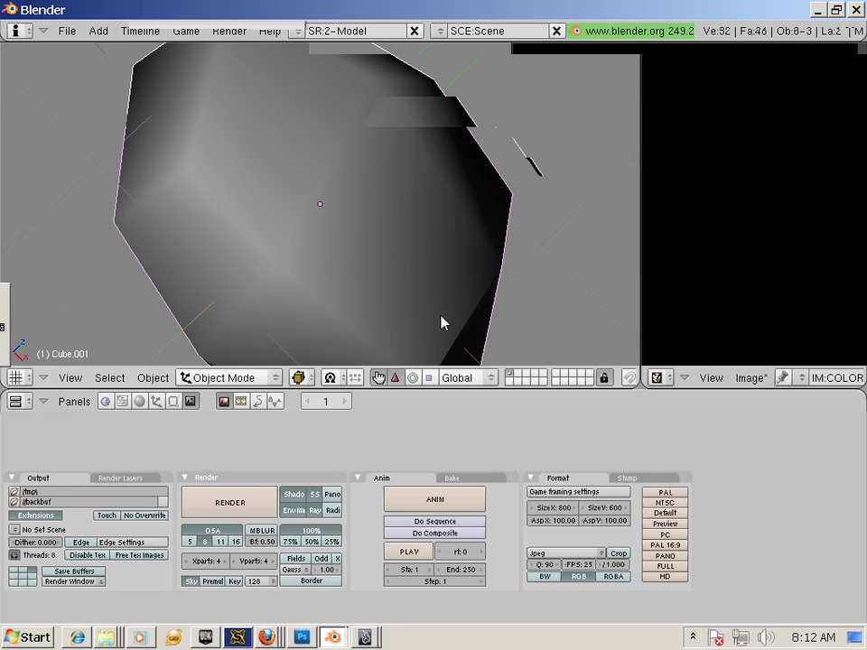
key("m")
left_click(316, 315)
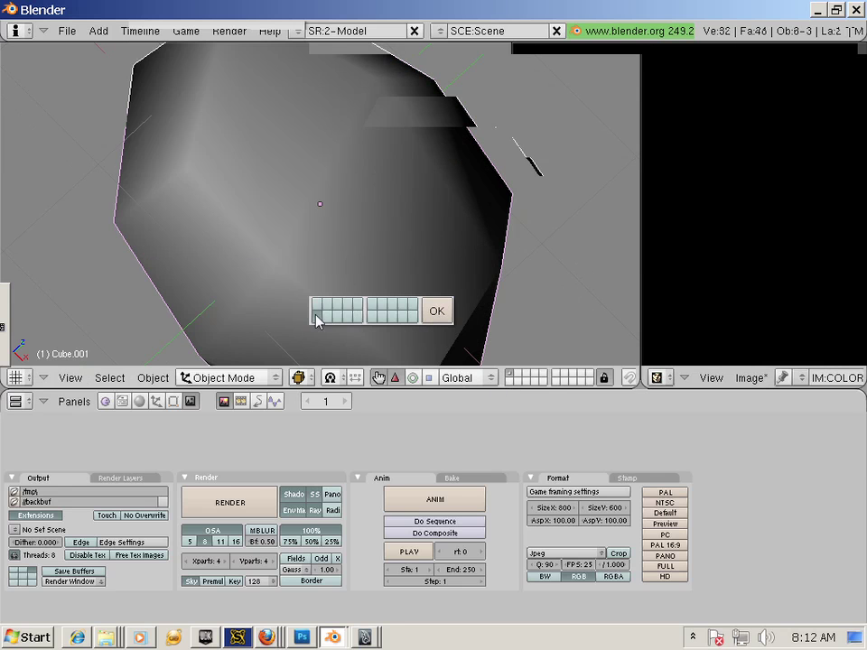
left_click(434, 311)
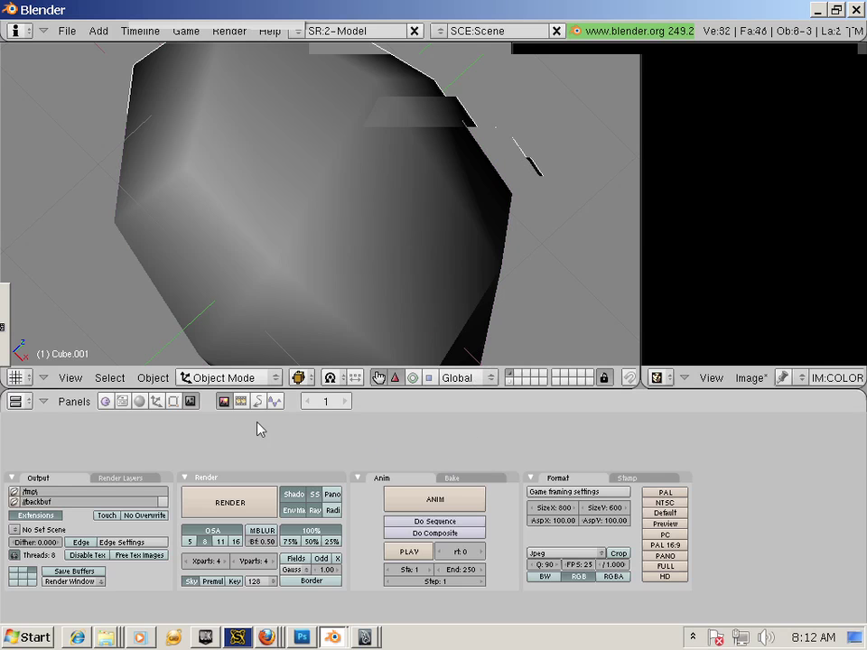
left_click(511, 381)
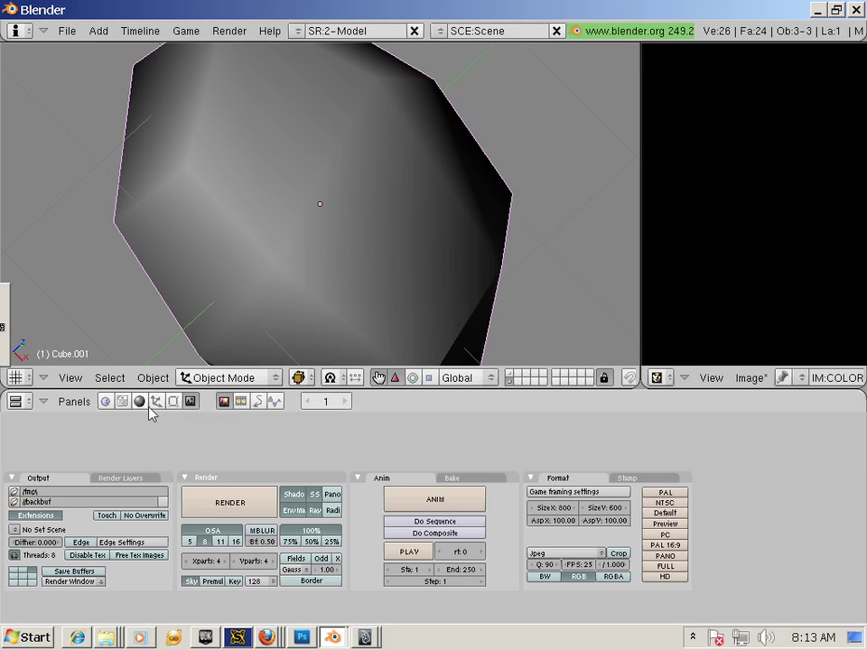
Raise Multires to level 7 and apply it, then apply the low-poly Cube's multires.
left_click(172, 401)
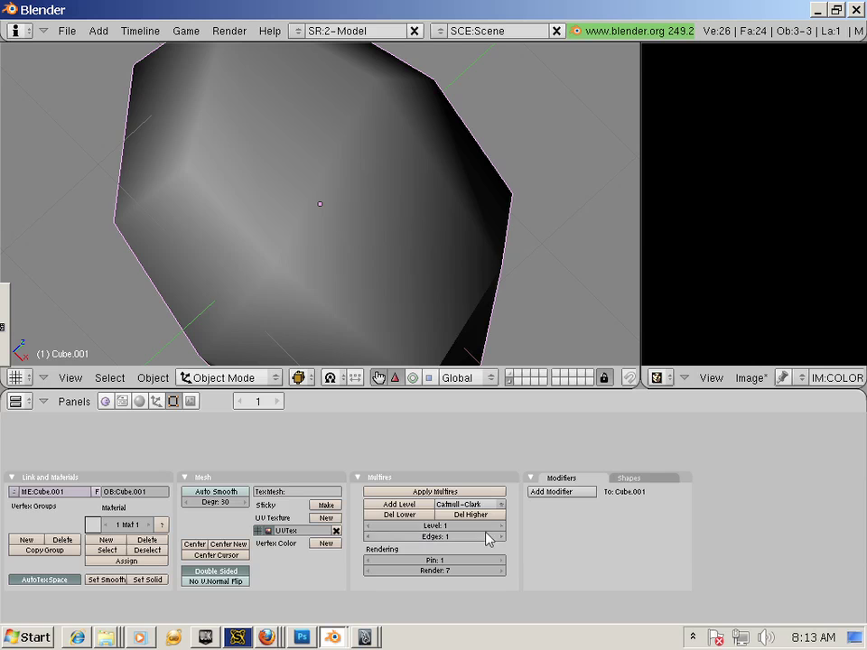
left_click_drag(499, 527, 503, 534)
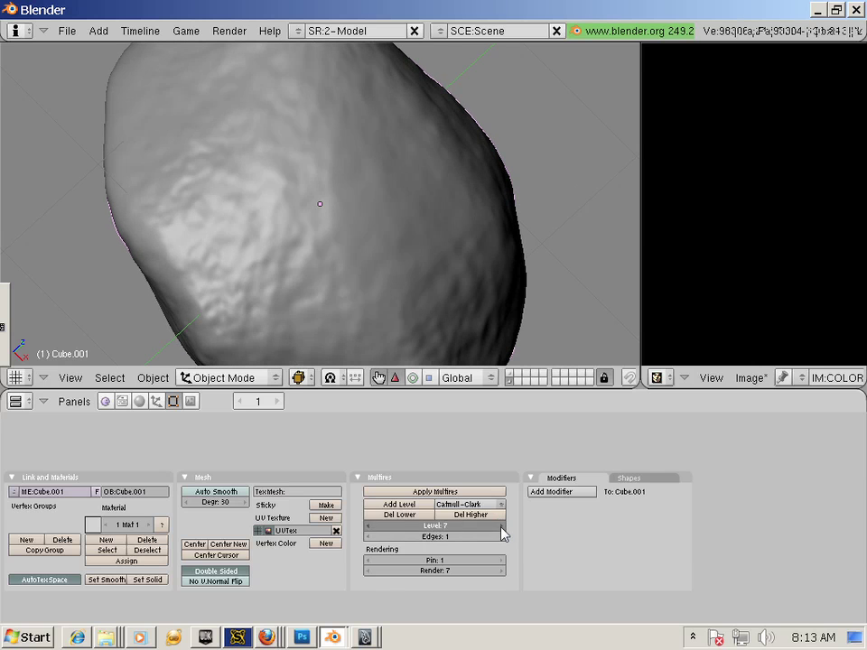
left_click(398, 517)
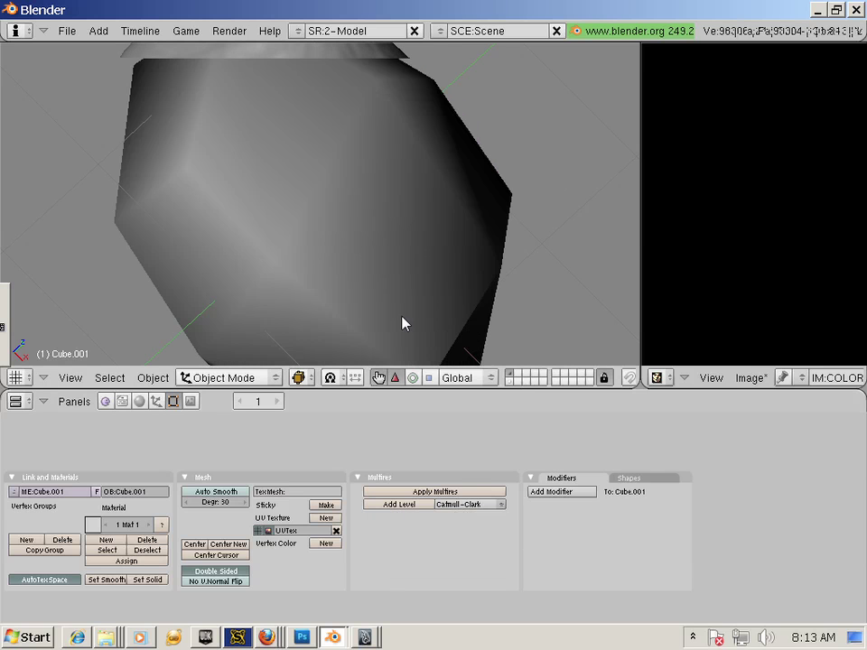
right_click(377, 288)
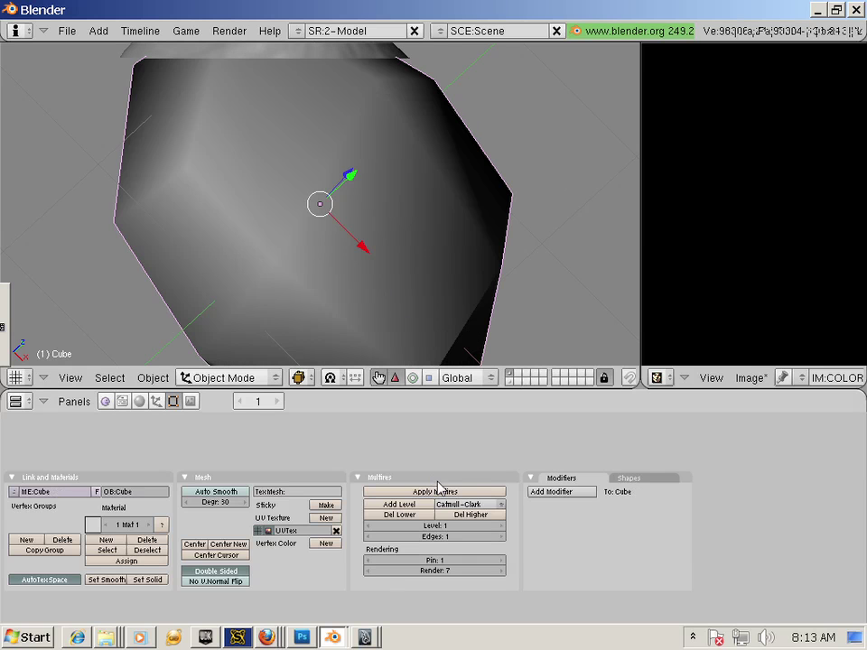
left_click(470, 515)
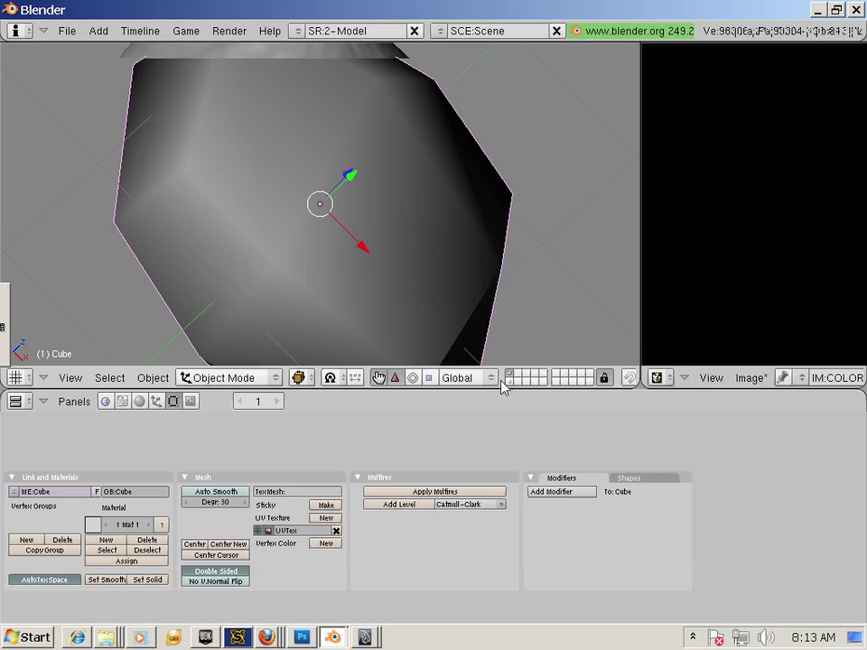
Compare the two rocks' layers, select the low-poly Cube, and show both layers together.
key("2")
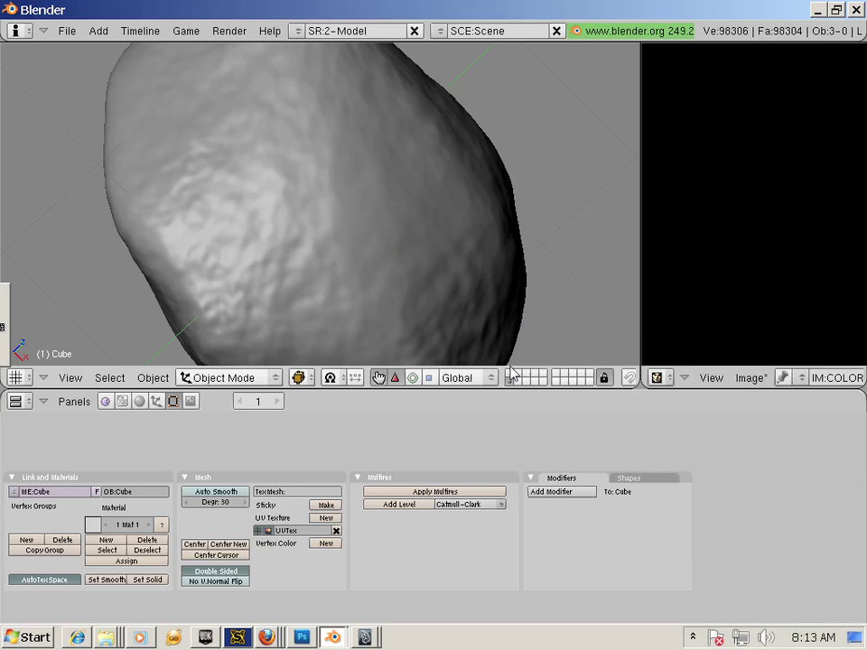
key("1")
key("2")
right_click(450, 335)
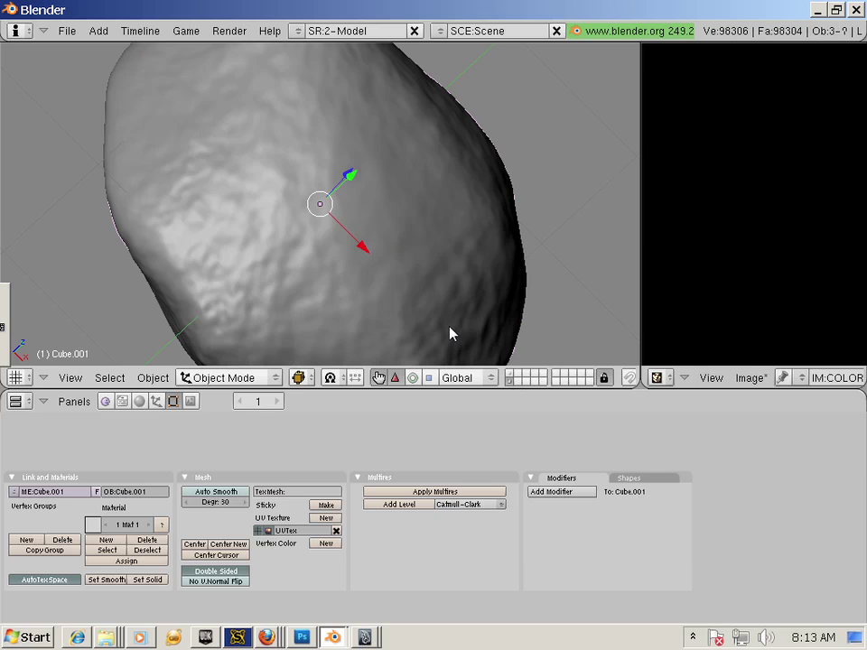
left_click(509, 375)
right_click(405, 312)
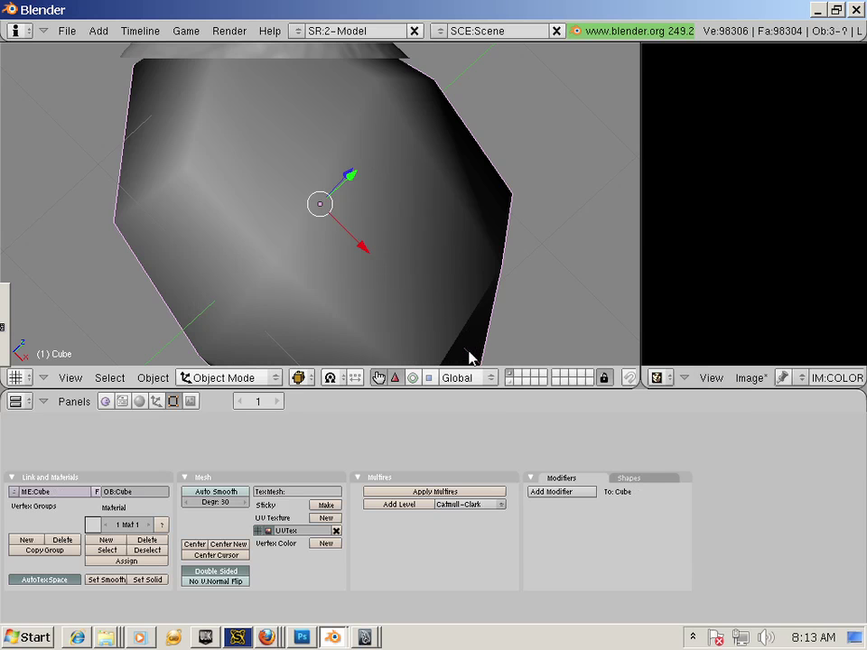
left_click(509, 375, "shift")
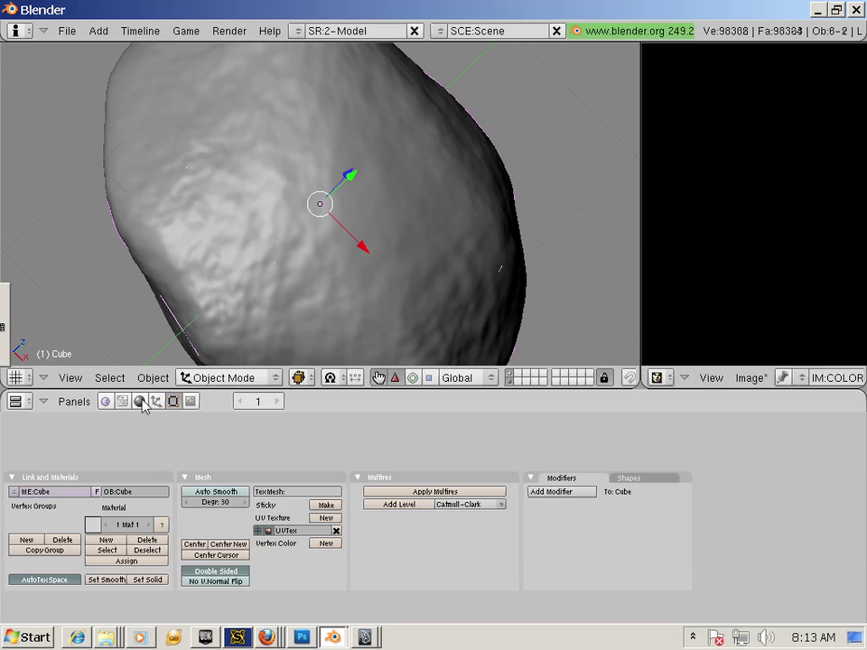
Bake a Displacement map with Selected to Active enabled, then select the sculpted rock.
left_click(190, 402)
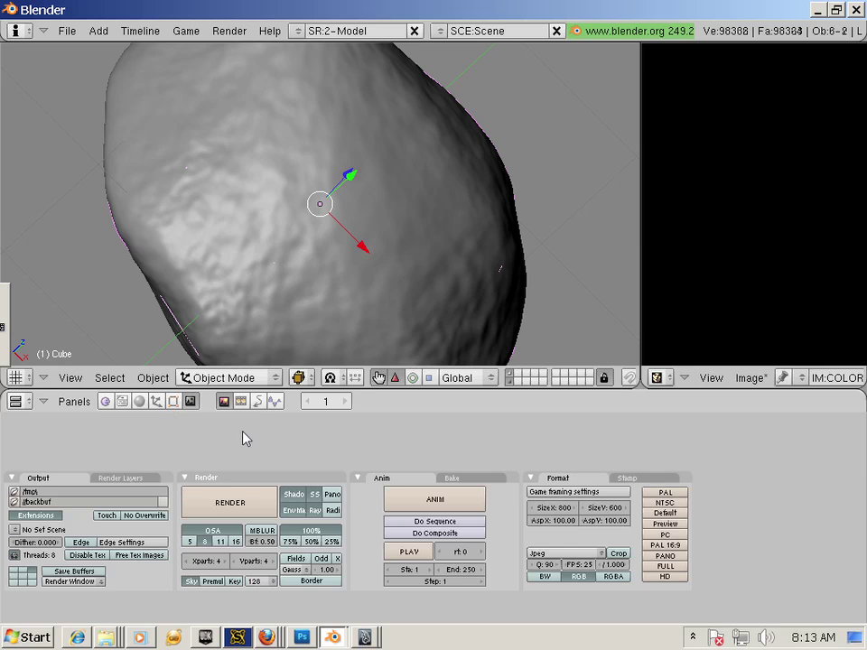
left_click(451, 477)
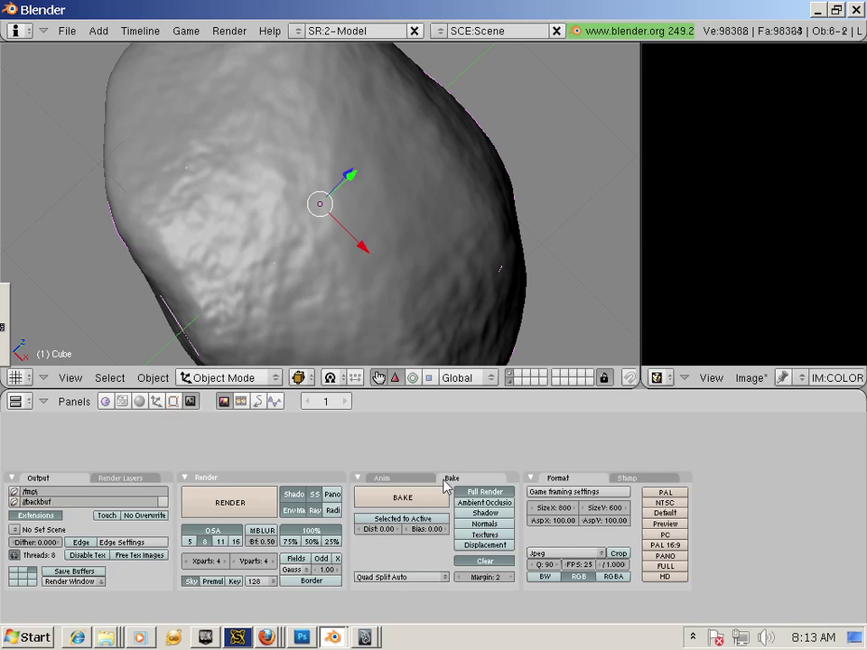
left_click(414, 521)
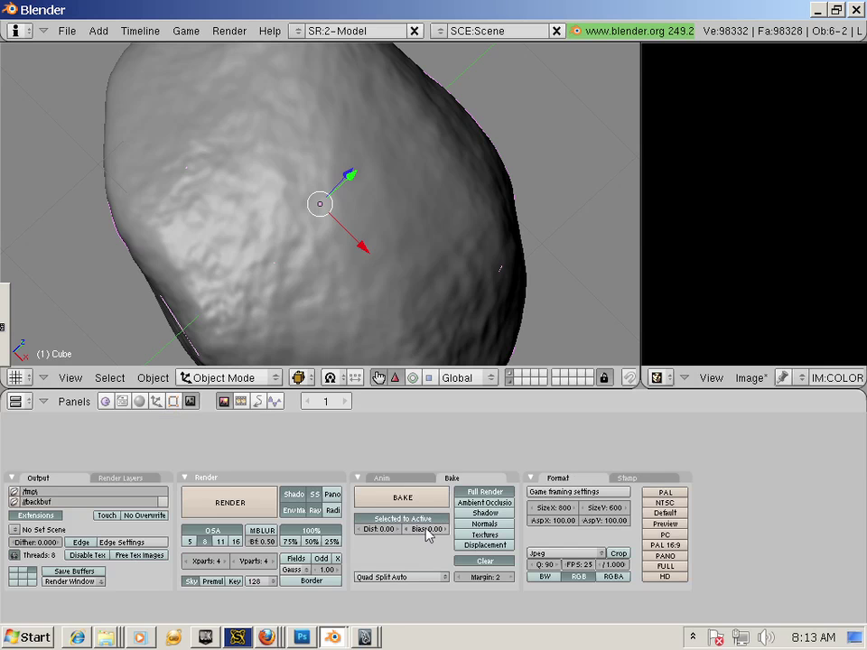
left_click(468, 546)
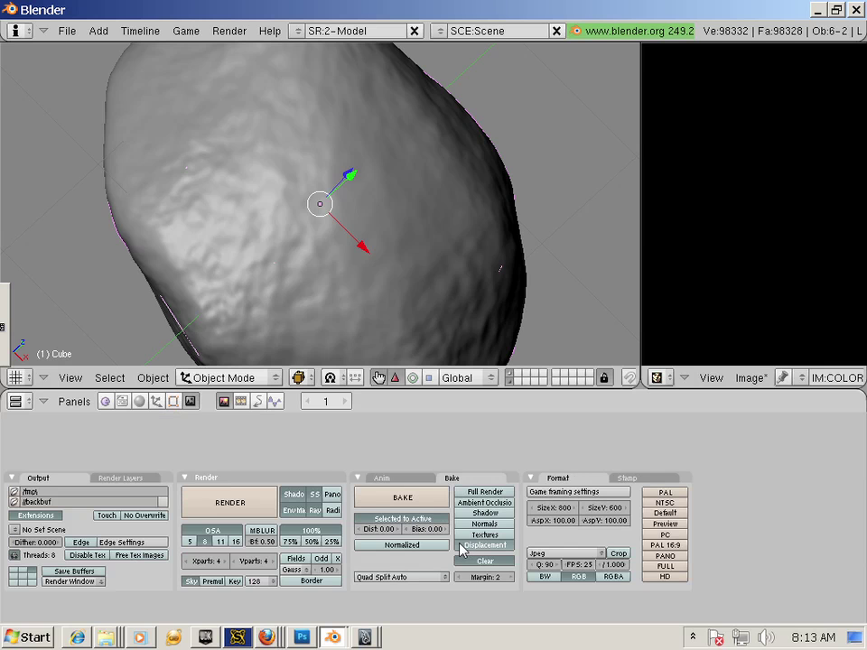
left_click(414, 497)
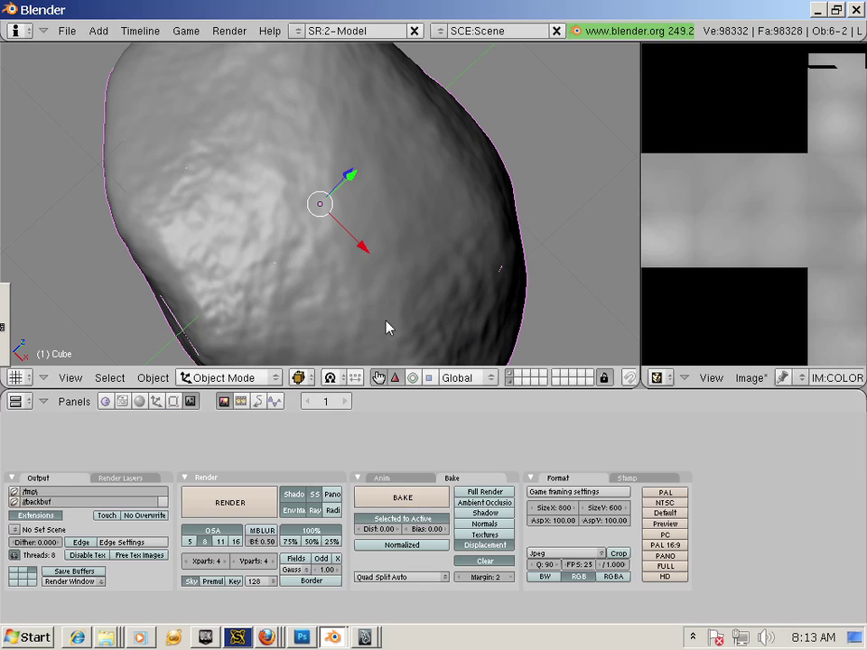
right_click(318, 312)
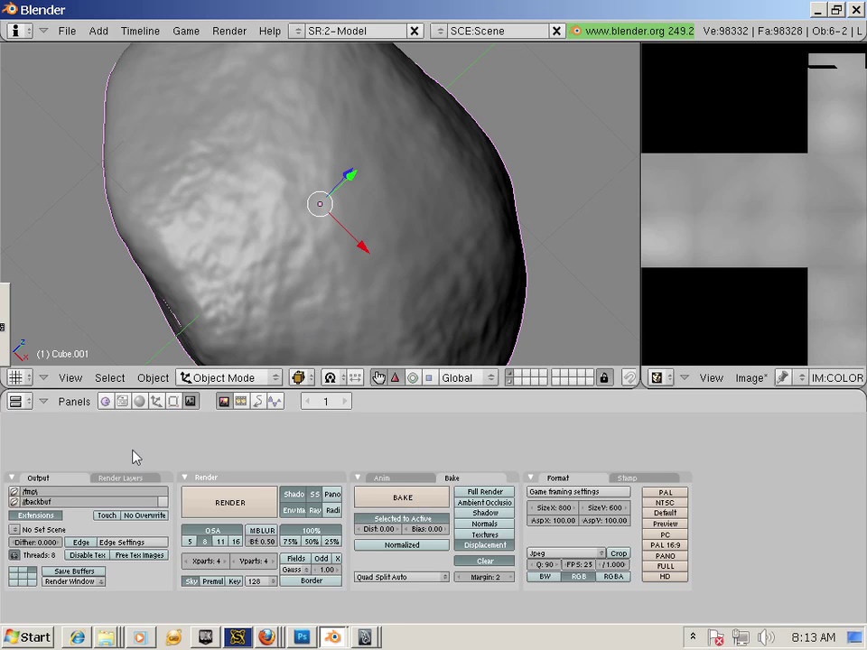
From the Editing buttons, view the low-poly cube's layer alone, then only the sculpted rock's layer.
left_click(139, 401)
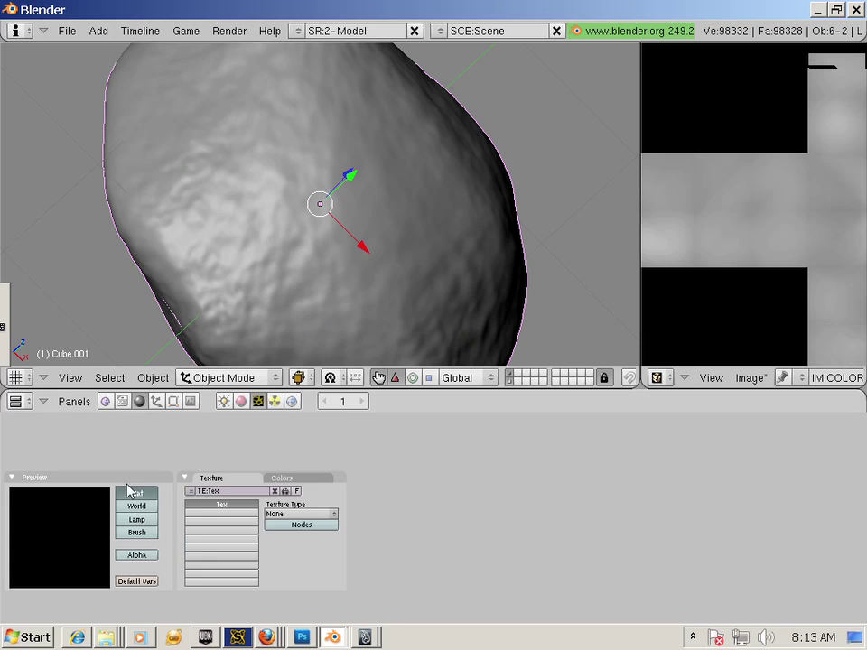
left_click(173, 401)
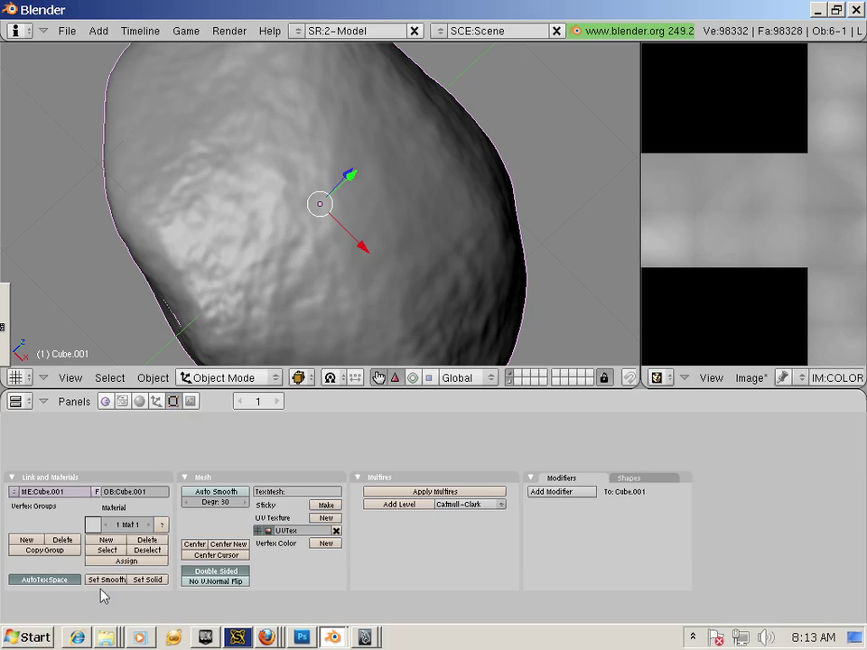
left_click(106, 579)
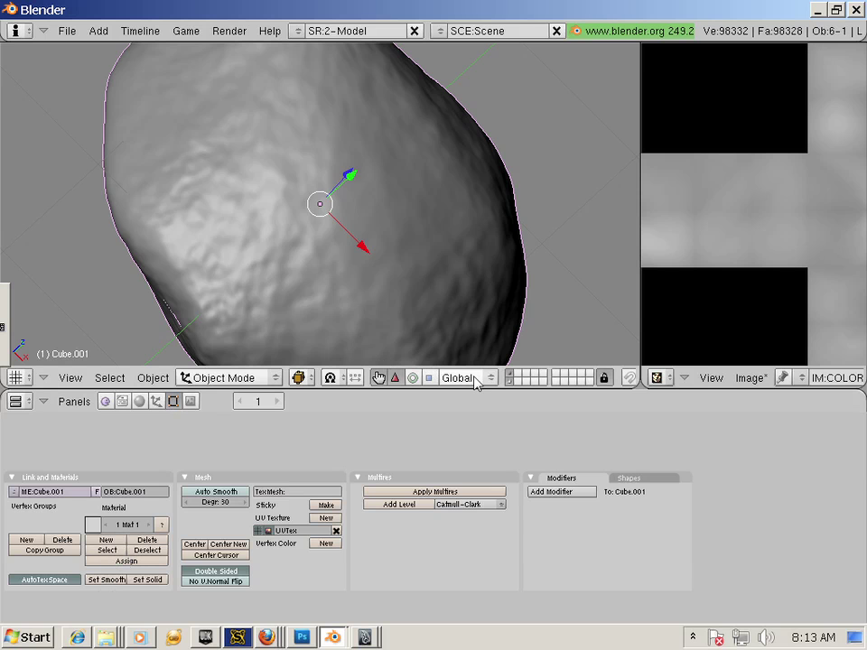
left_click(510, 381)
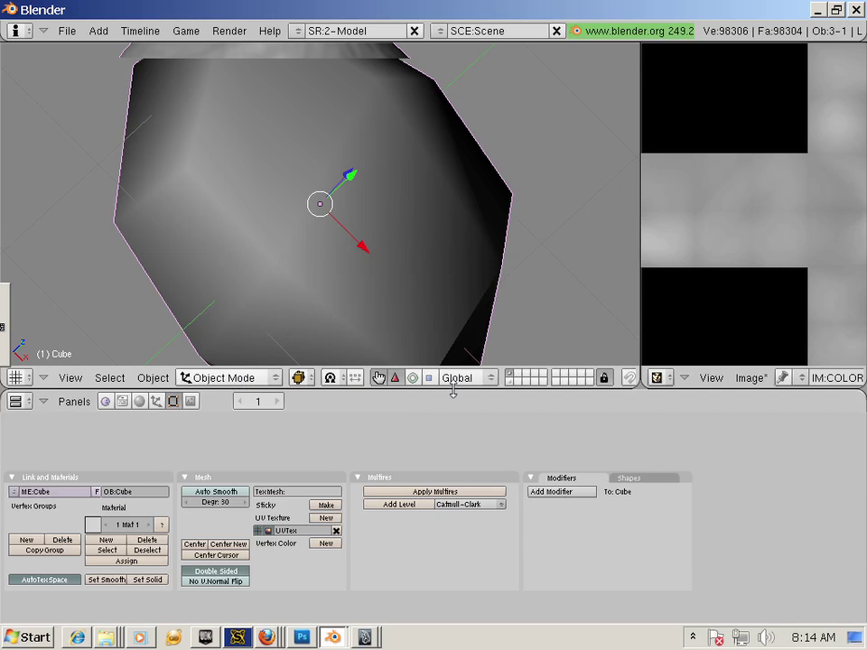
left_click(509, 380)
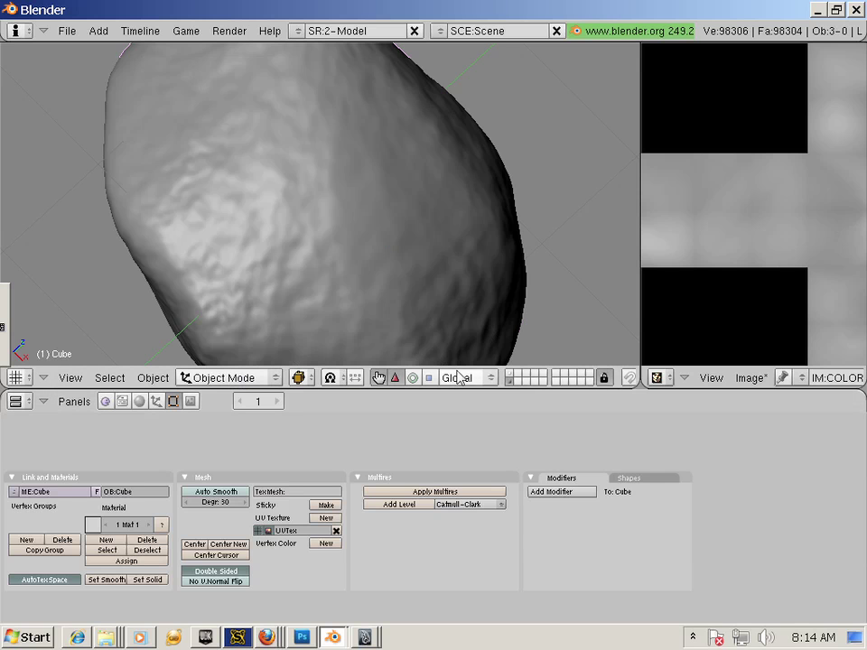
Show both layers, enable Normalized in the Bake panel, bake displacement again, and enlarge the image area.
left_click(507, 373)
key("1")
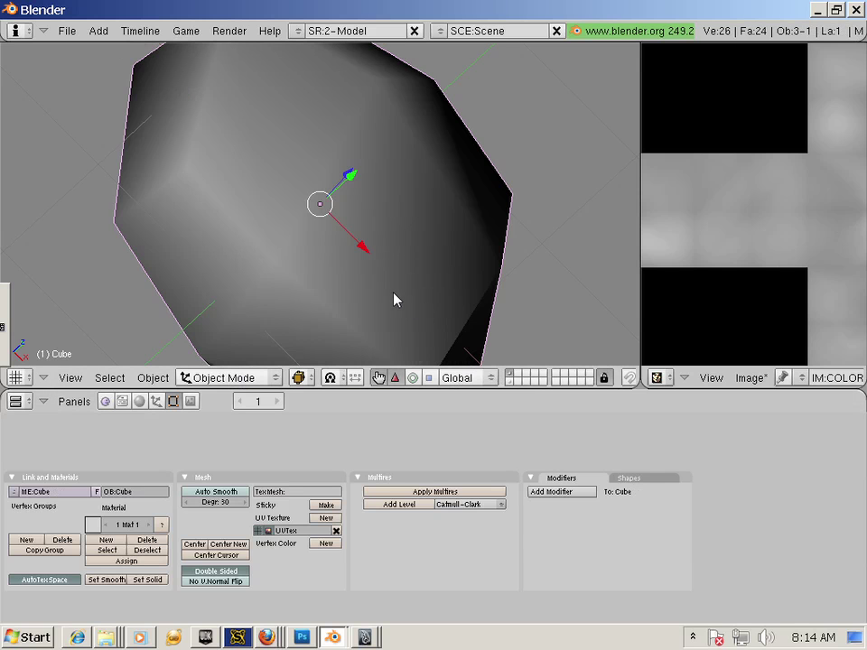
left_click(508, 381, "shift")
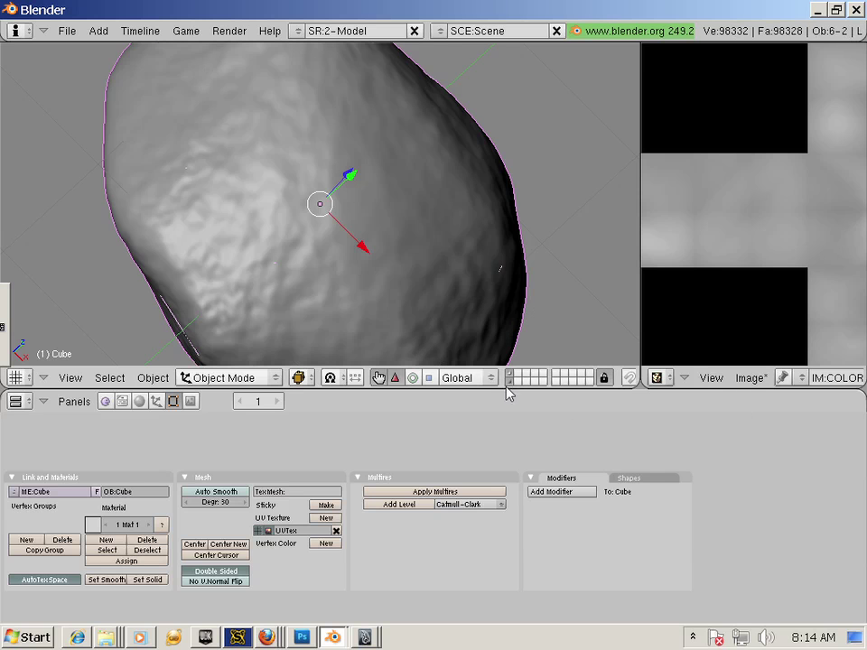
left_click(190, 401)
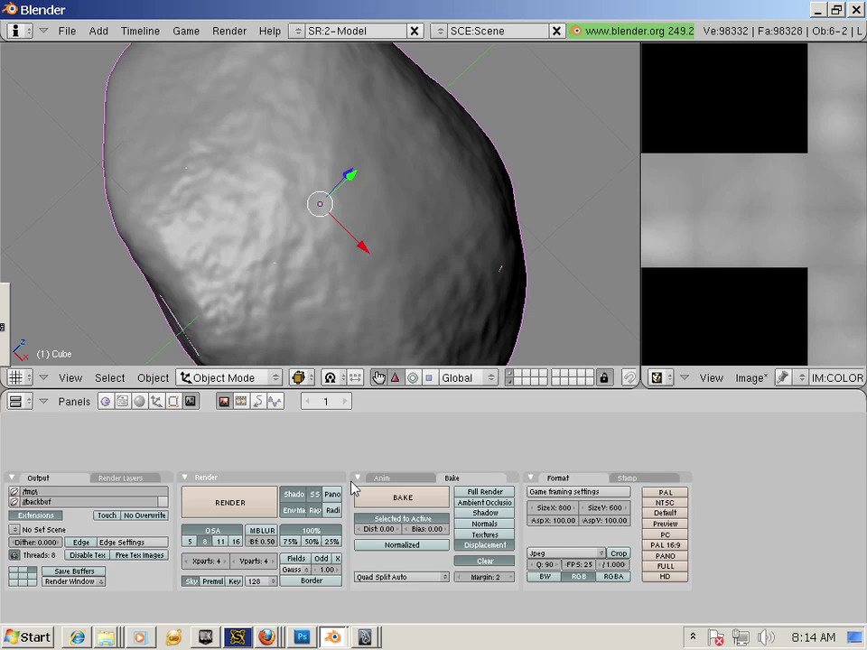
left_click(397, 546)
left_click(406, 499)
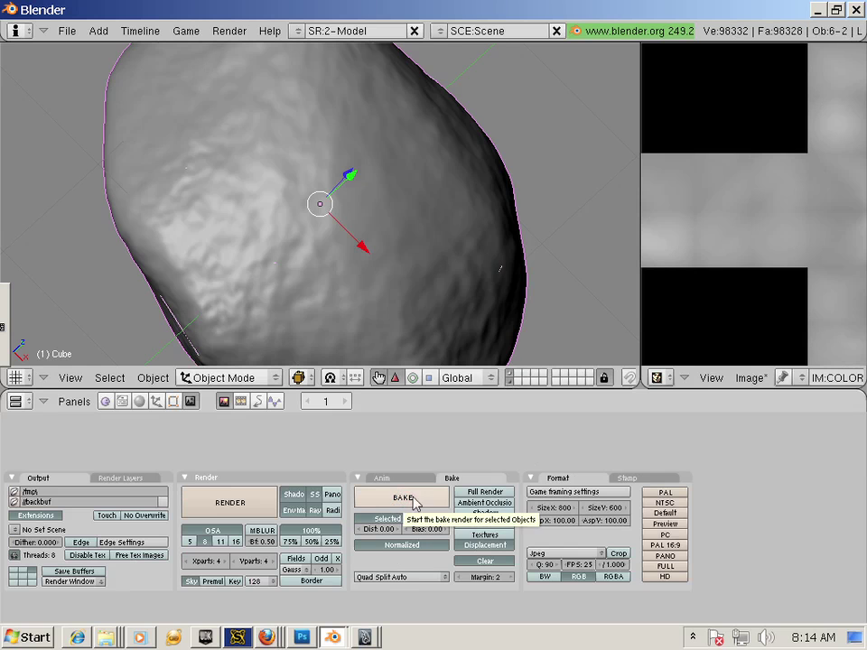
left_click_drag(641, 220, 498, 219)
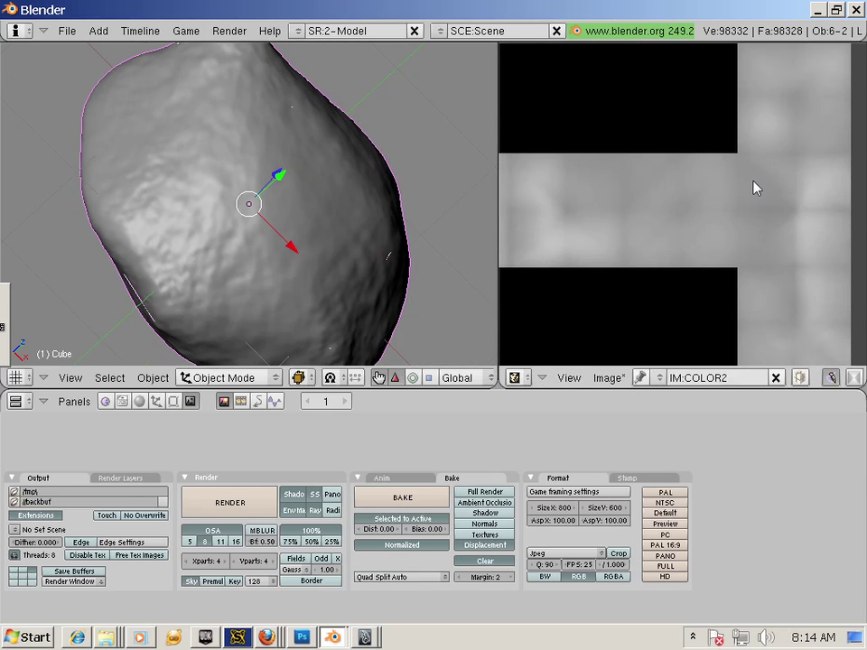
Save the baked displacement image as ROCK_DIS using Image > Save As.
left_click(609, 377)
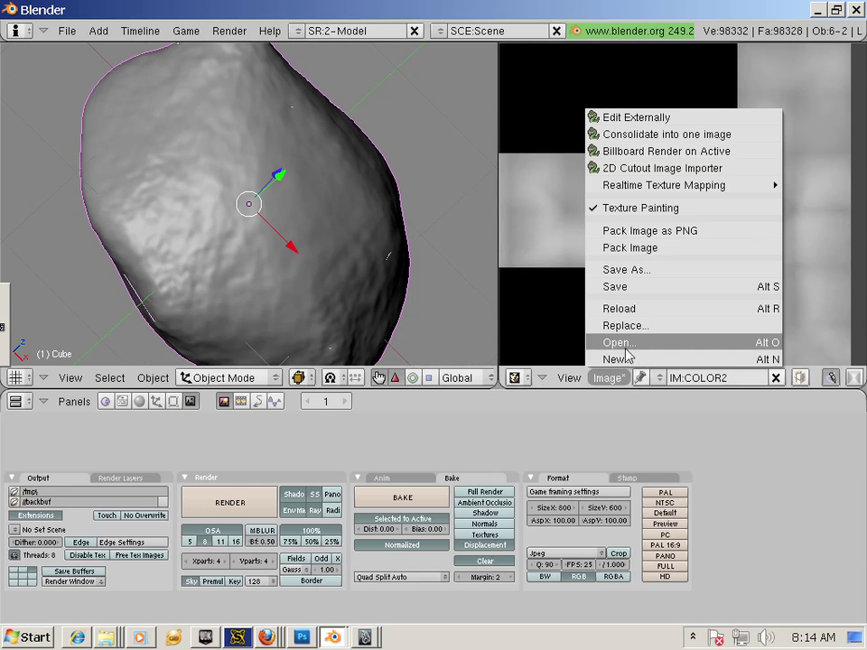
left_click(647, 271)
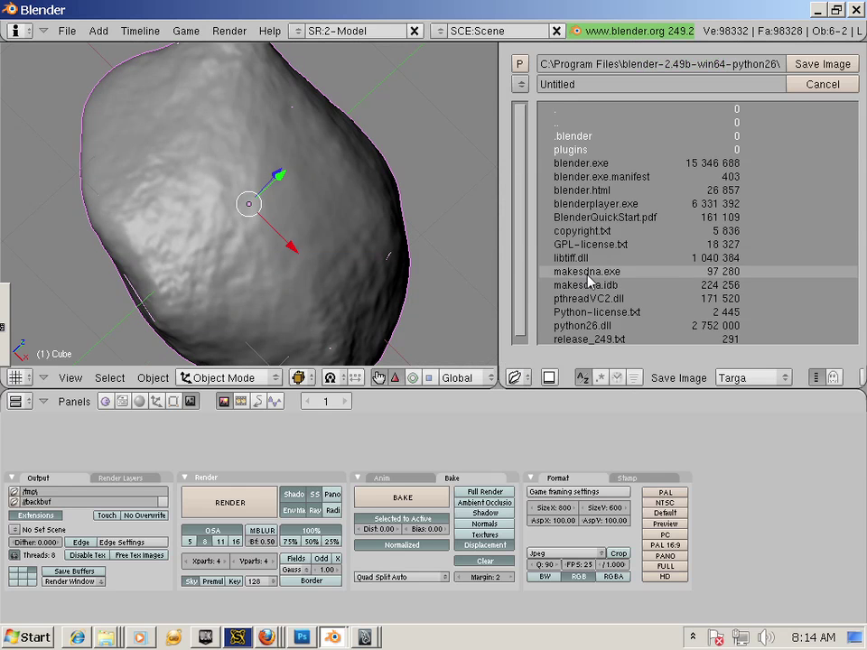
left_click(583, 88)
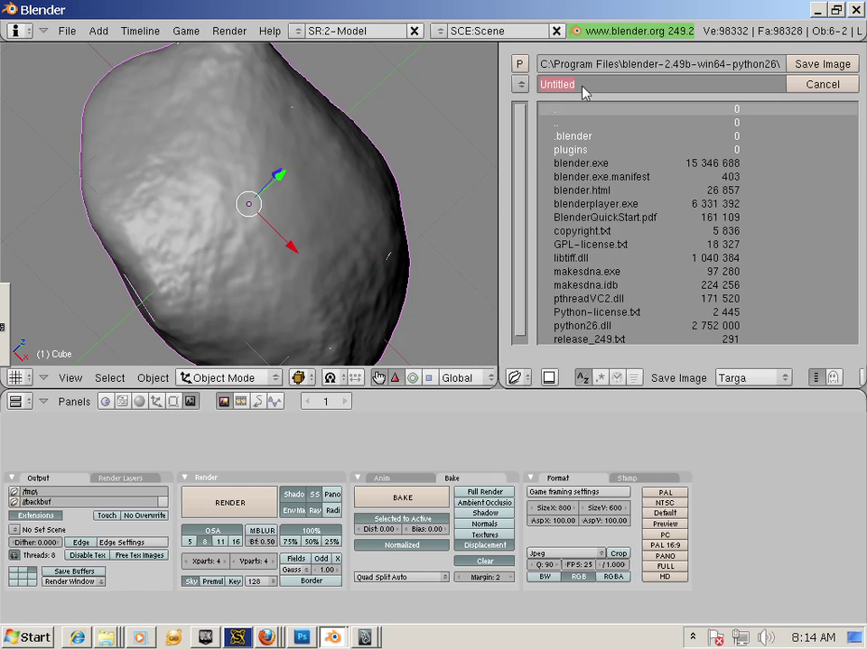
type("ROCK_DIS")
left_click(829, 65)
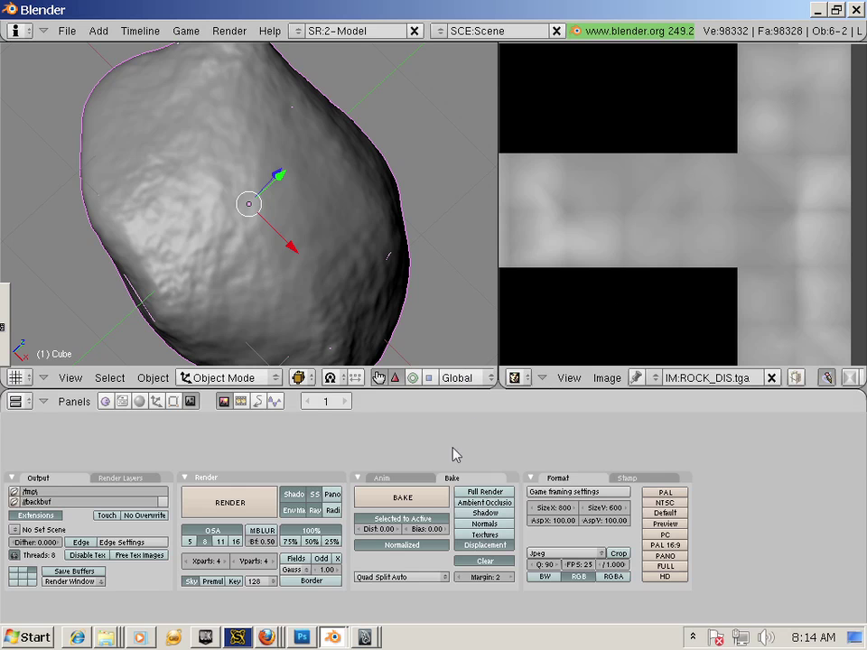
Make Cube.001 active, hide one layer, and bake a Full Render into ROCK_DIS.tga.
right_click(138, 298)
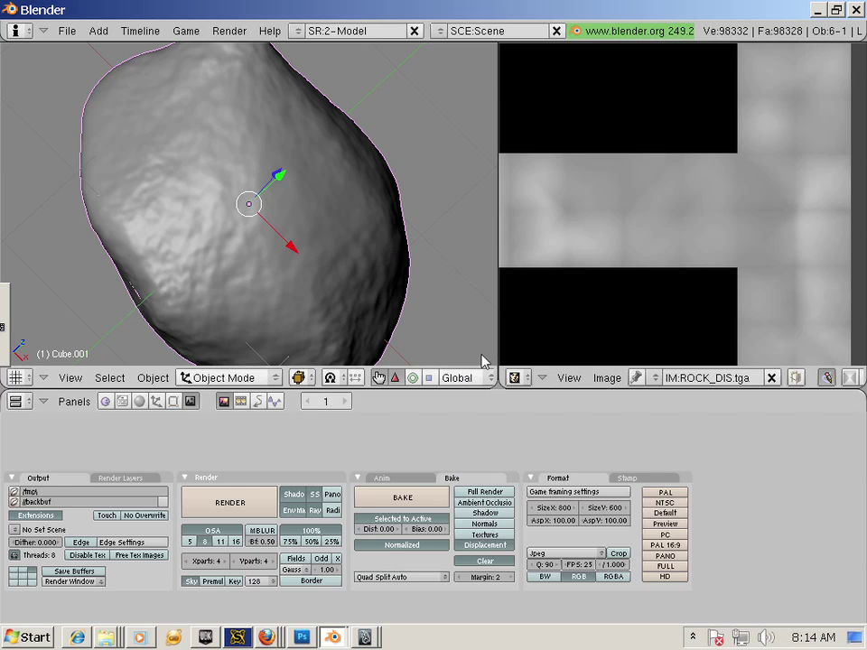
left_click_drag(498, 344, 620, 348)
left_click(510, 383)
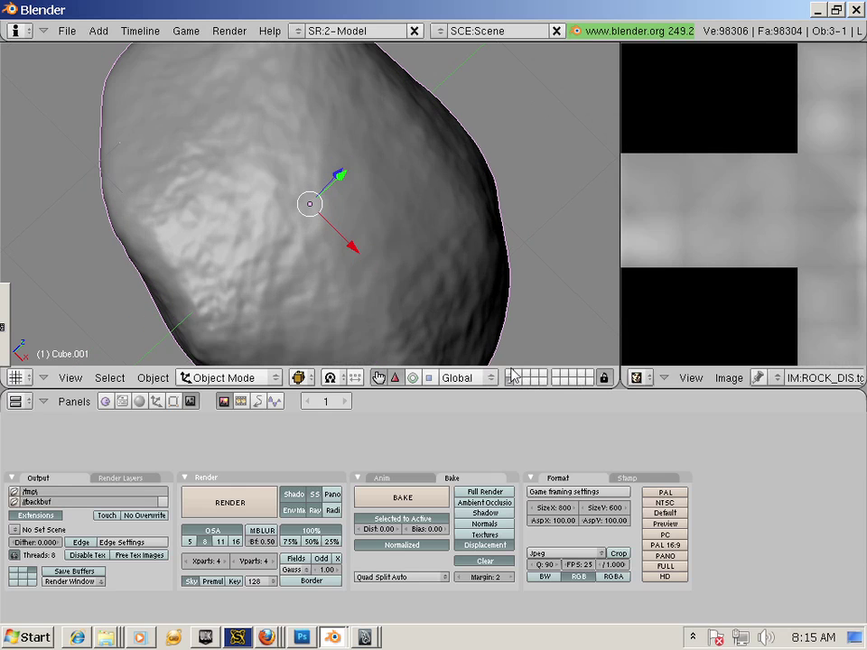
left_click(494, 492)
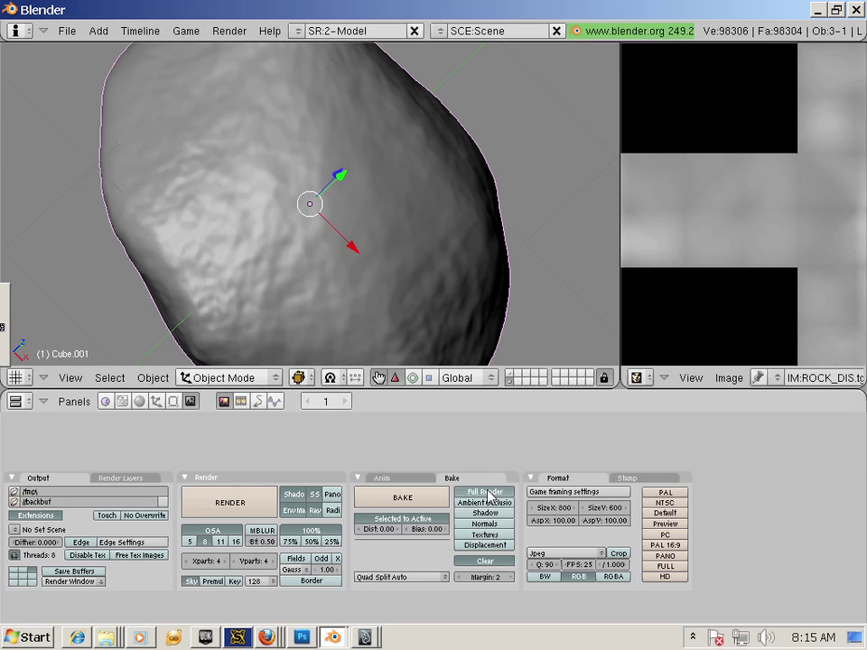
left_click(430, 488)
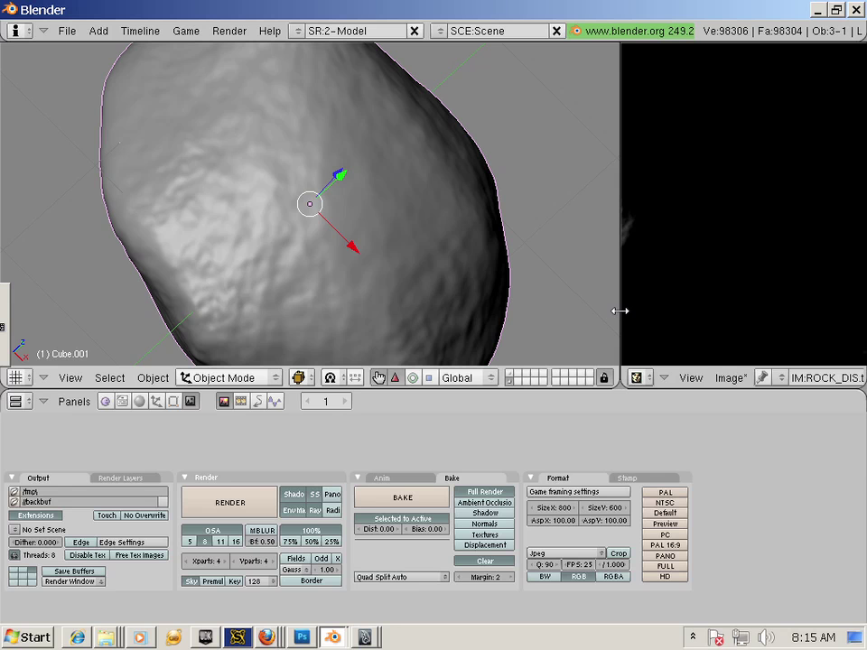
left_click_drag(620, 311, 428, 307)
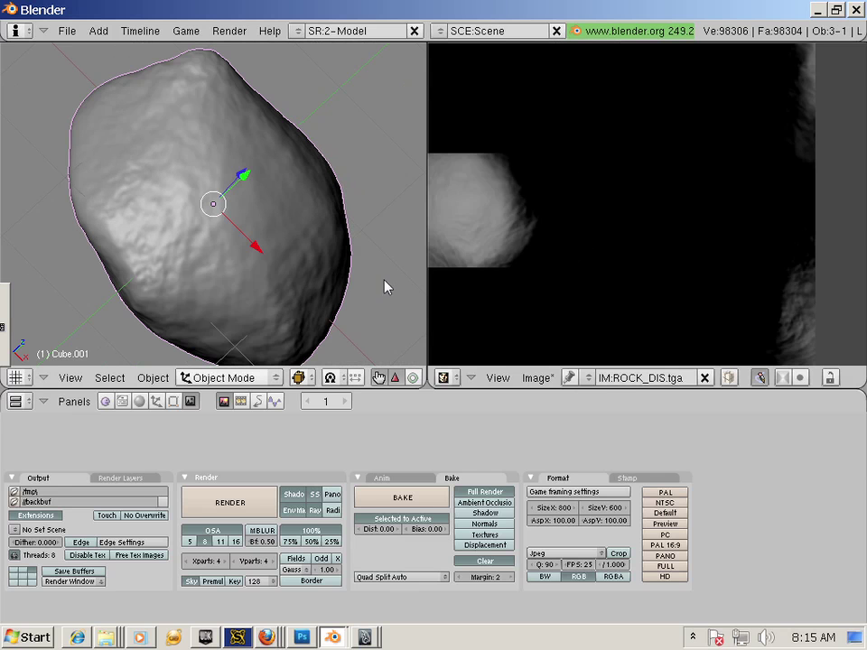
left_click_drag(425, 268, 512, 272)
scroll(416, 309, "down", 4)
scroll(415, 310, "down", 3)
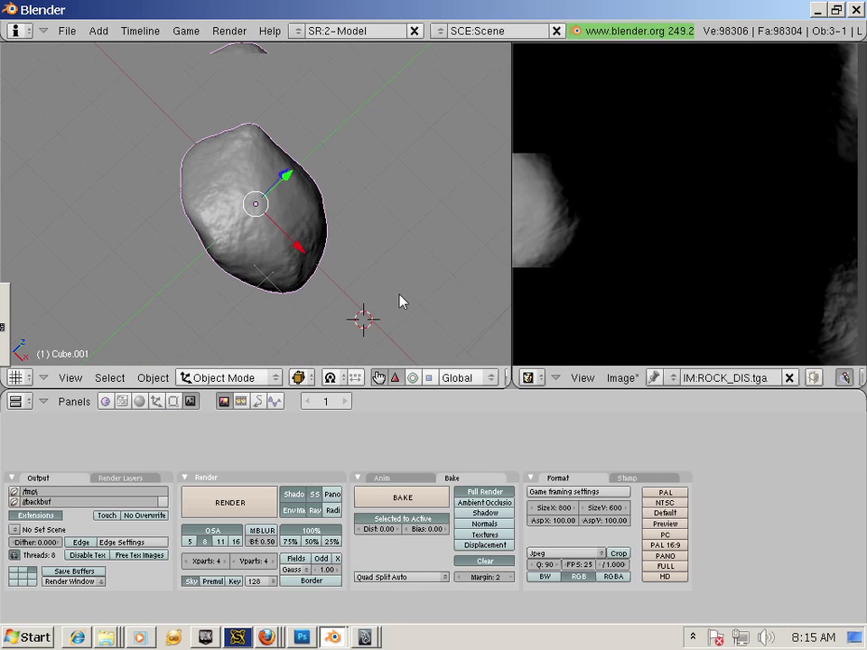
Add a Sun lamp and move it to a new position near the rock.
left_click(99, 33)
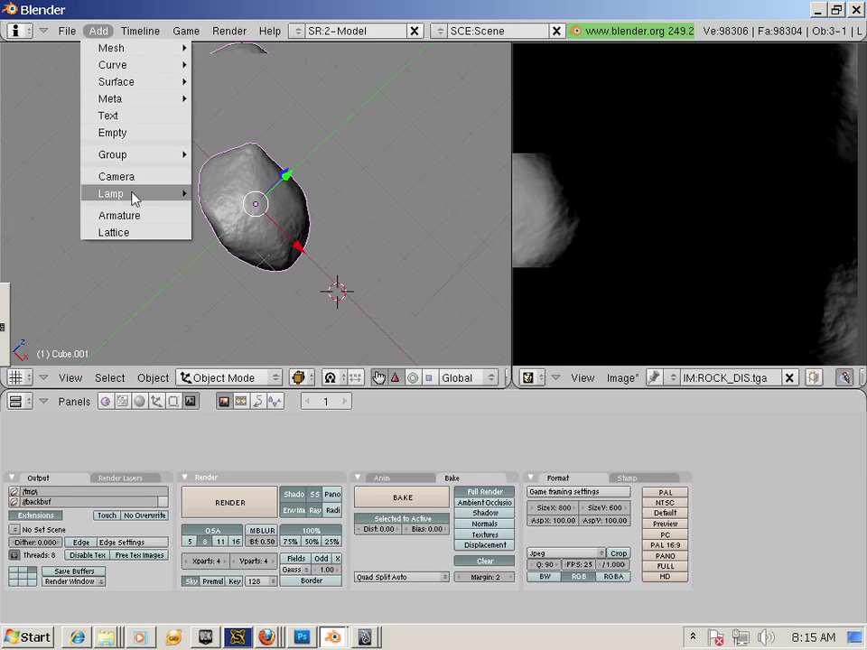
mouse_move(134, 199)
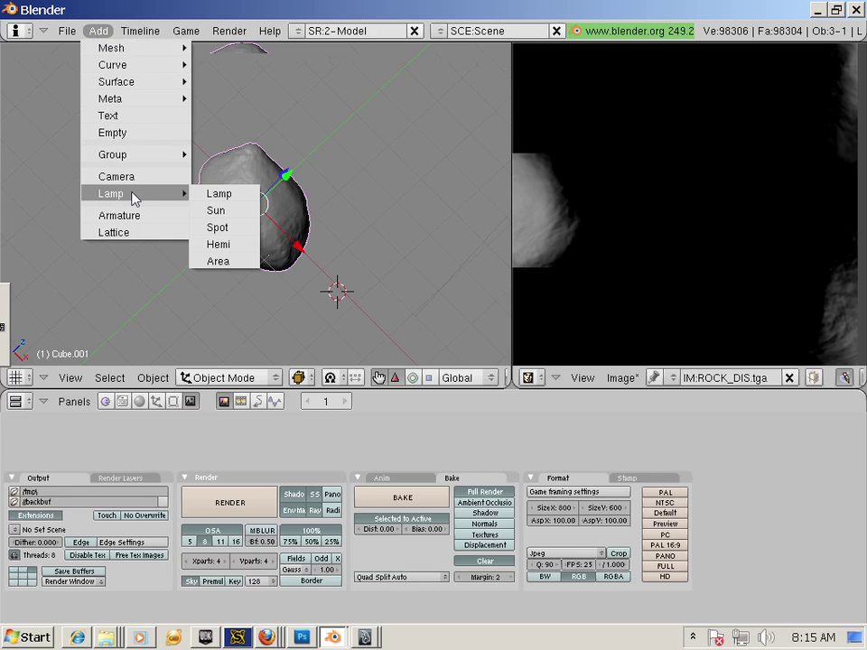
left_click(200, 210)
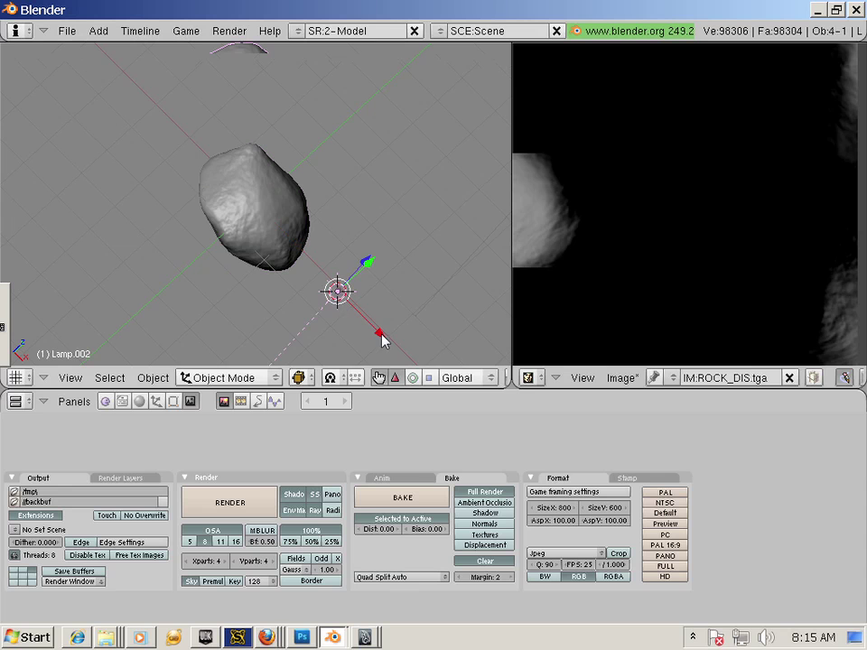
key("g")
left_click(417, 369)
scroll(252, 258, "down", 4)
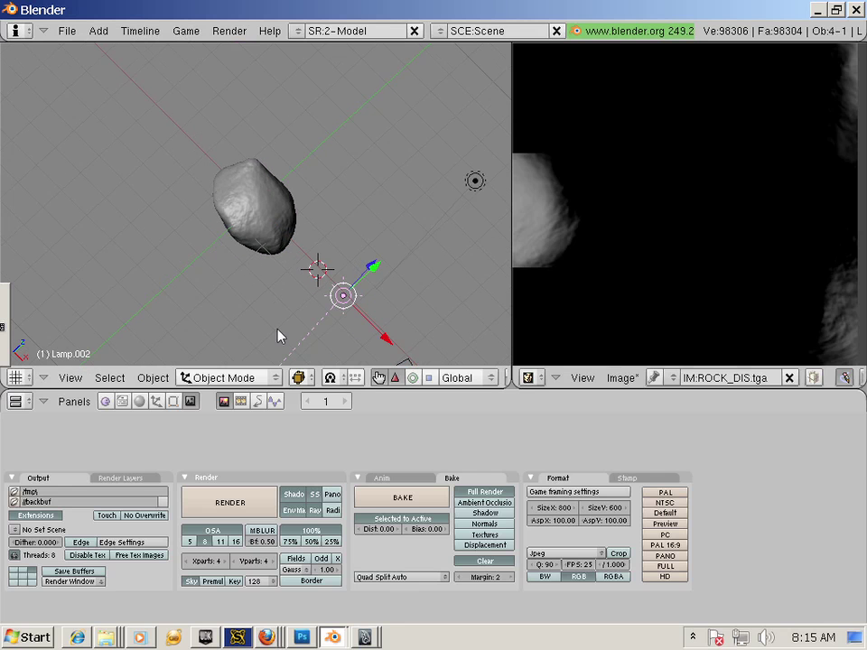
Switch the viewport shading to Textured and orbit around the rock.
left_click(306, 386)
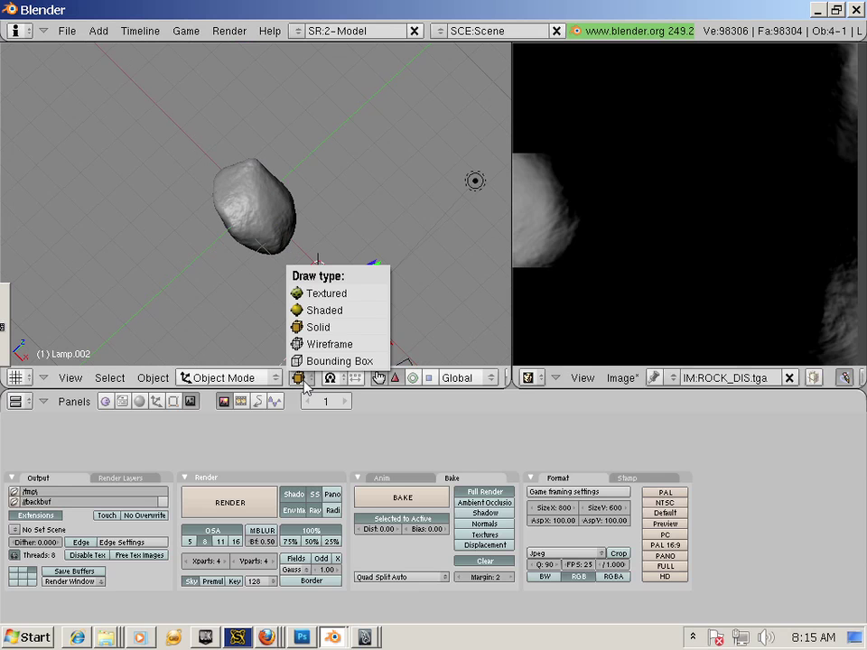
left_click(305, 292)
scroll(289, 276, "up", 1)
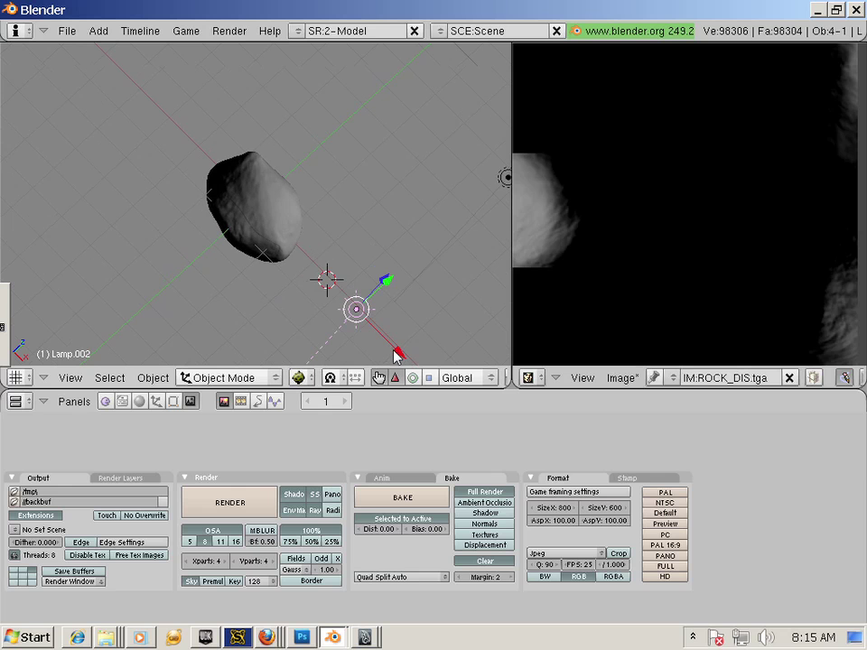
middle_click_drag(395, 355, 176, 195)
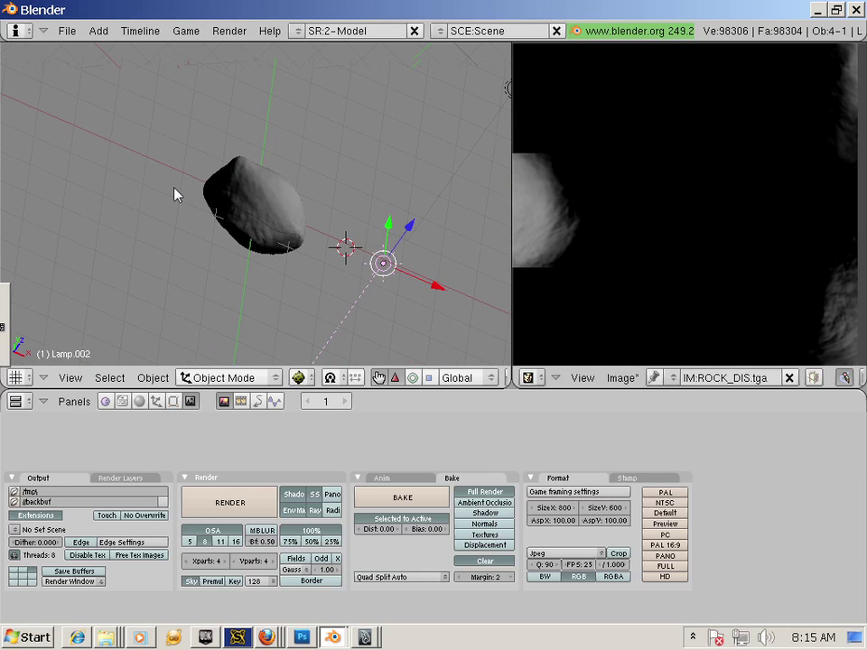
Add a second Sun lamp on the left and rebake the rock's map.
left_click(99, 31)
mouse_move(131, 195)
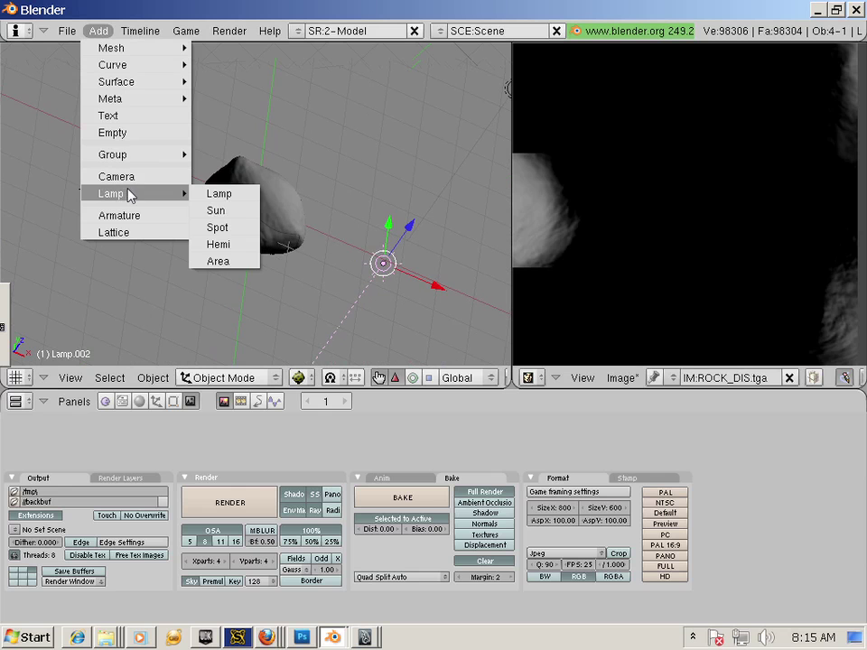
left_click(234, 211)
left_click_drag(166, 218, 63, 178)
middle_click_drag(262, 203, 240, 215)
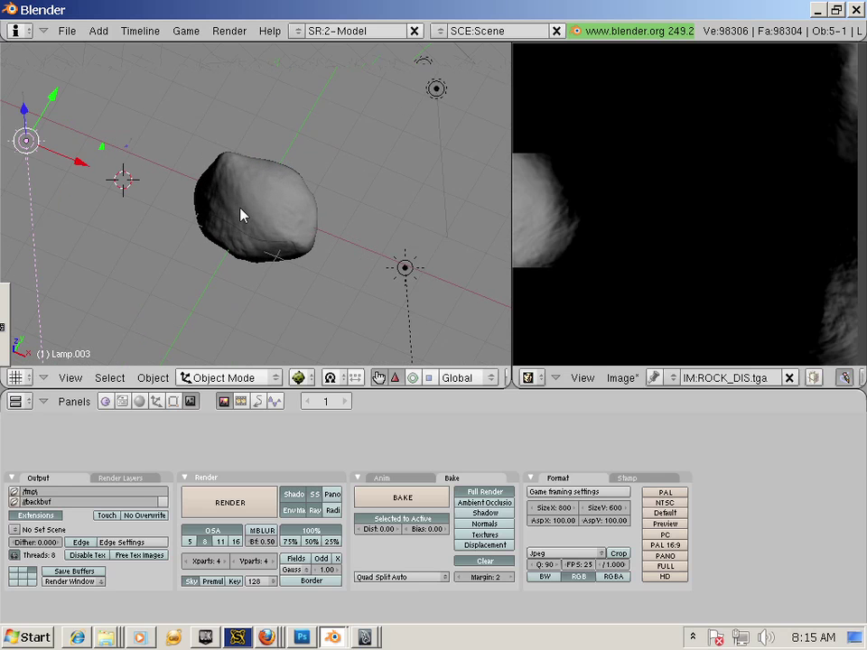
right_click(244, 213)
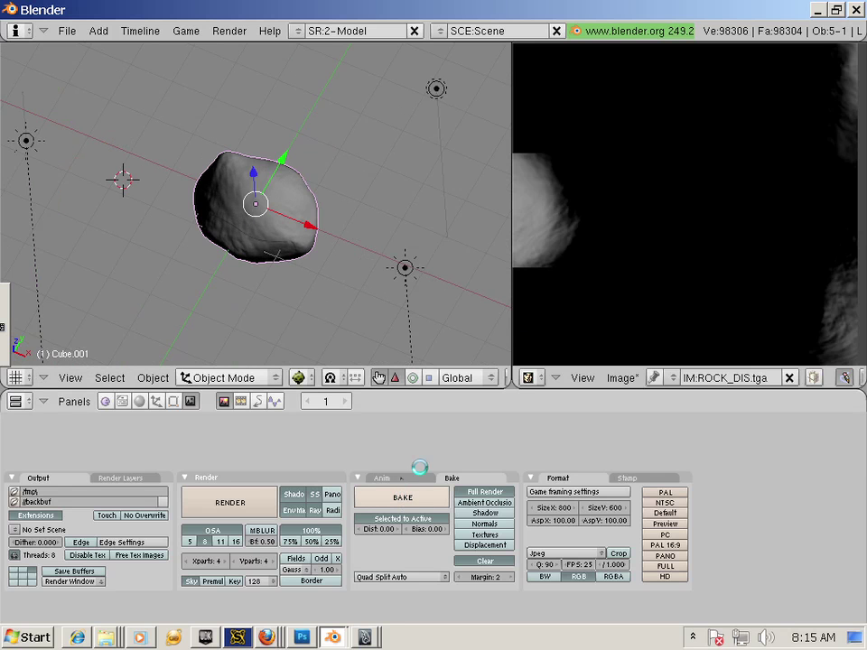
key("alt+r")
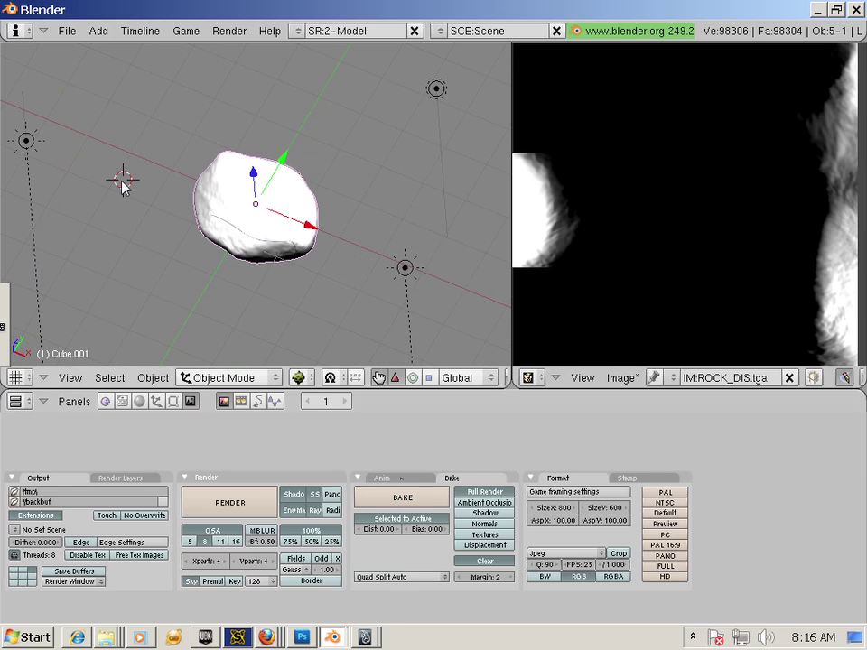
Delete the left Sun lamp and select the right-hand lamp.
right_click(26, 141)
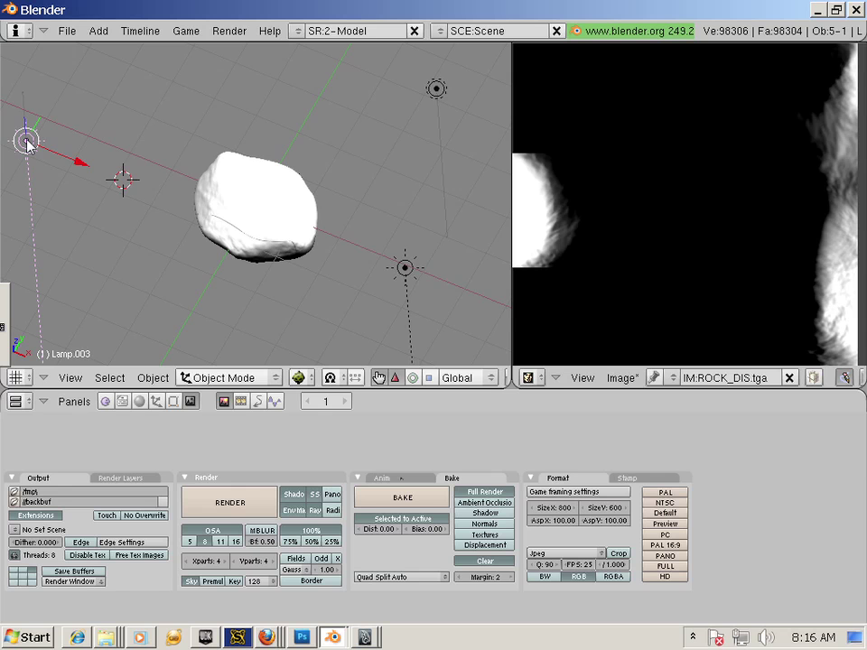
key("x")
left_click(27, 142)
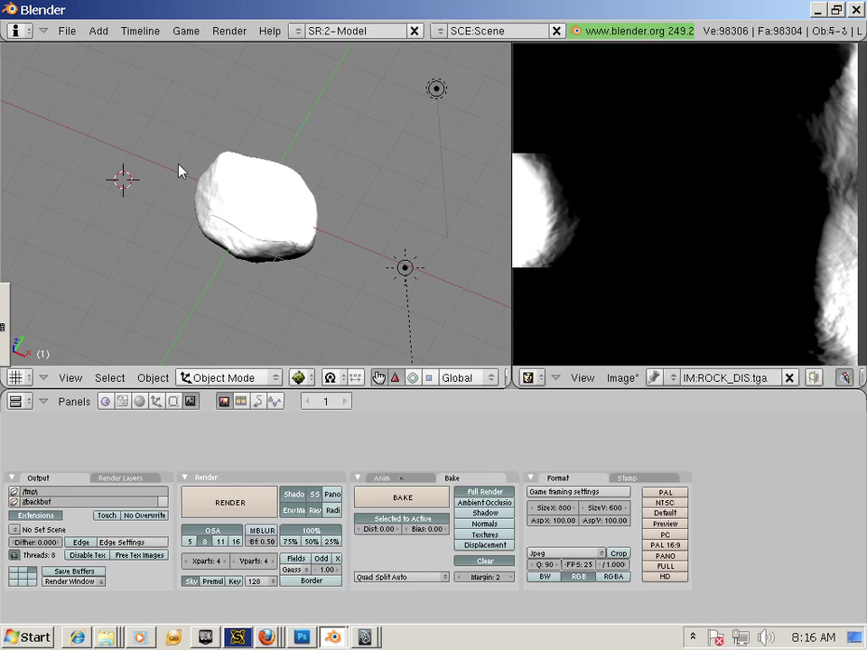
right_click(406, 270)
Replace the right Sun lamp with a point lamp moved up along Y and X.
key("x")
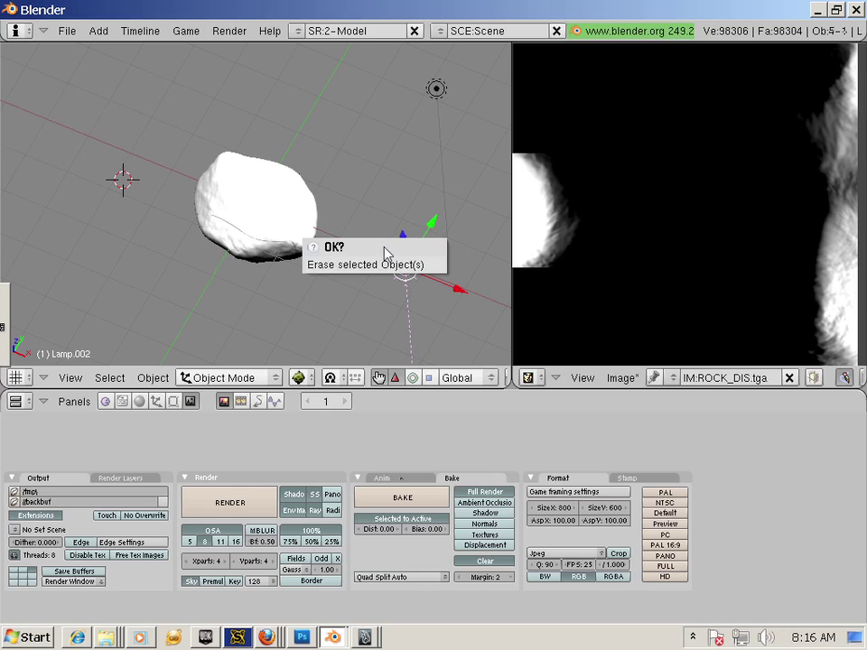
left_click(379, 259)
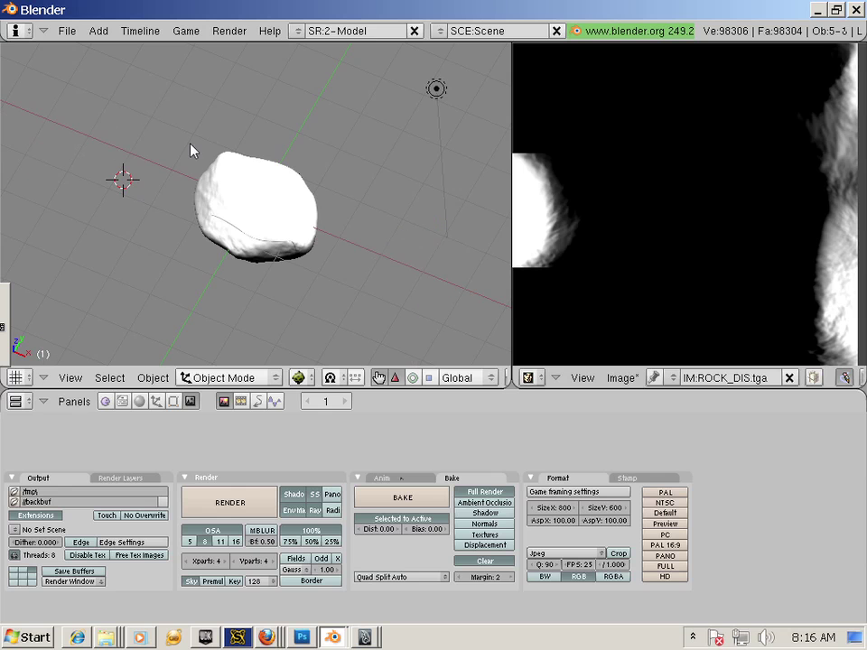
left_click(93, 30)
mouse_move(131, 194)
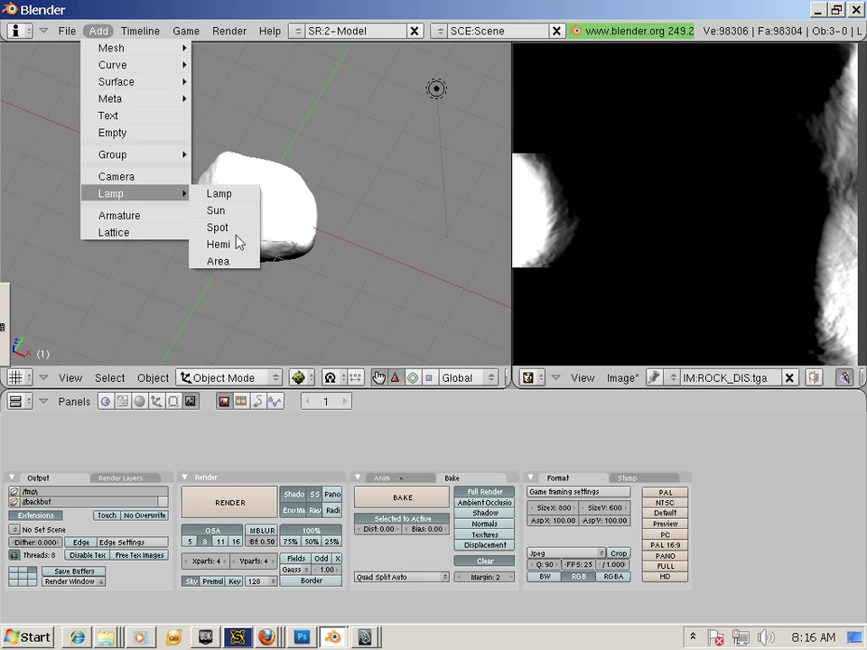
left_click(236, 201)
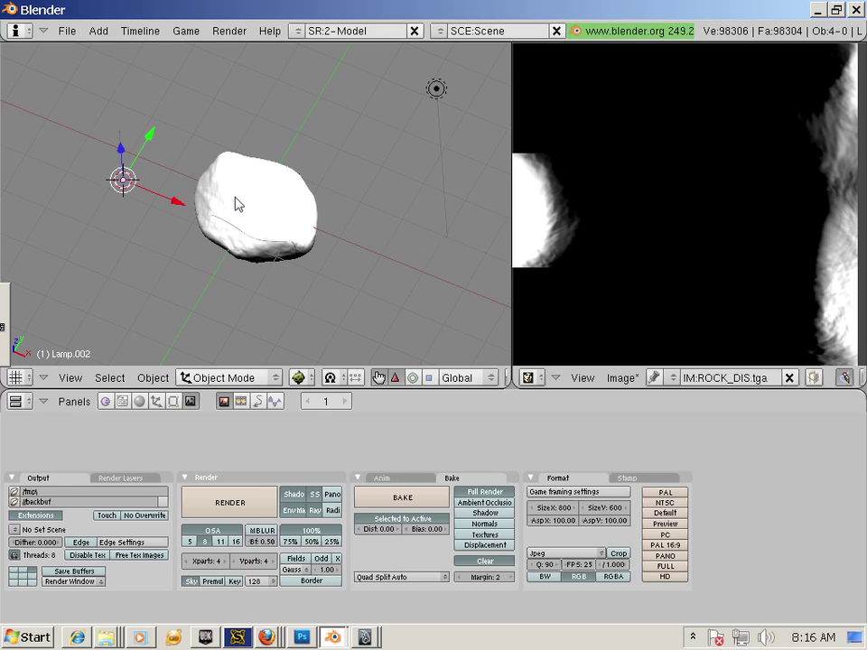
left_click_drag(149, 138, 233, 71)
left_click_drag(230, 113, 382, 85)
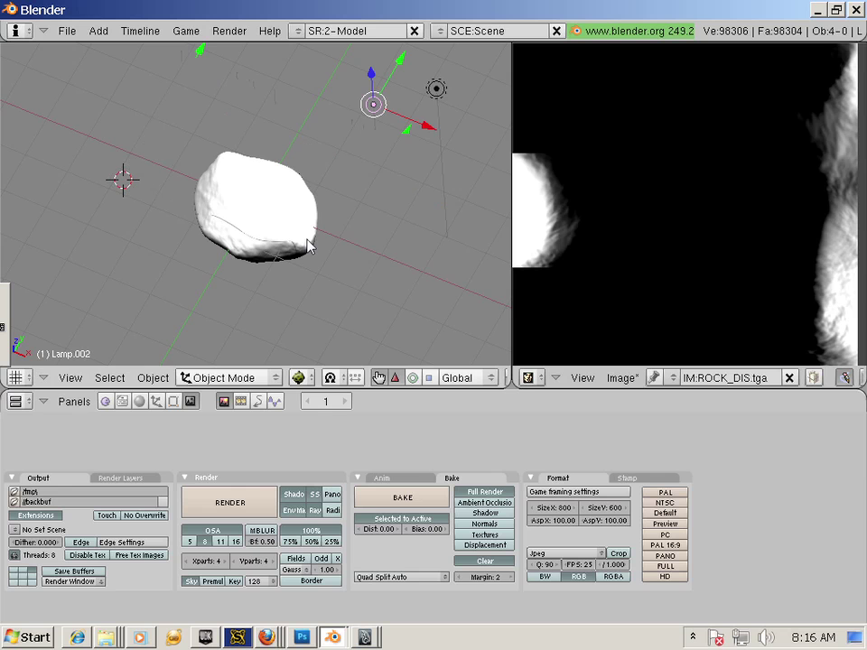
left_click(398, 495)
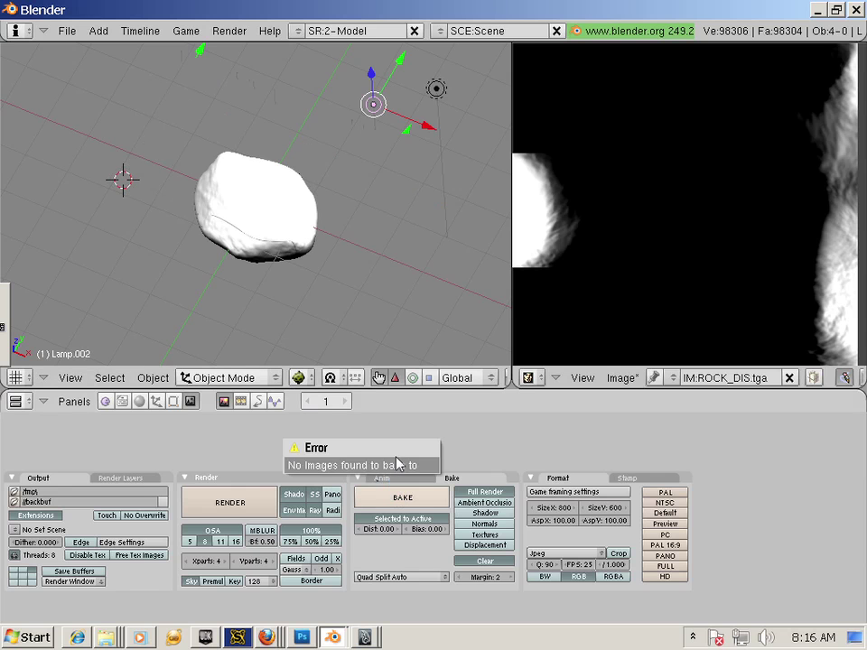
Rebake the rock's map with the point lamp and place the 3D cursor below the rock.
right_click(275, 232)
left_click(418, 499)
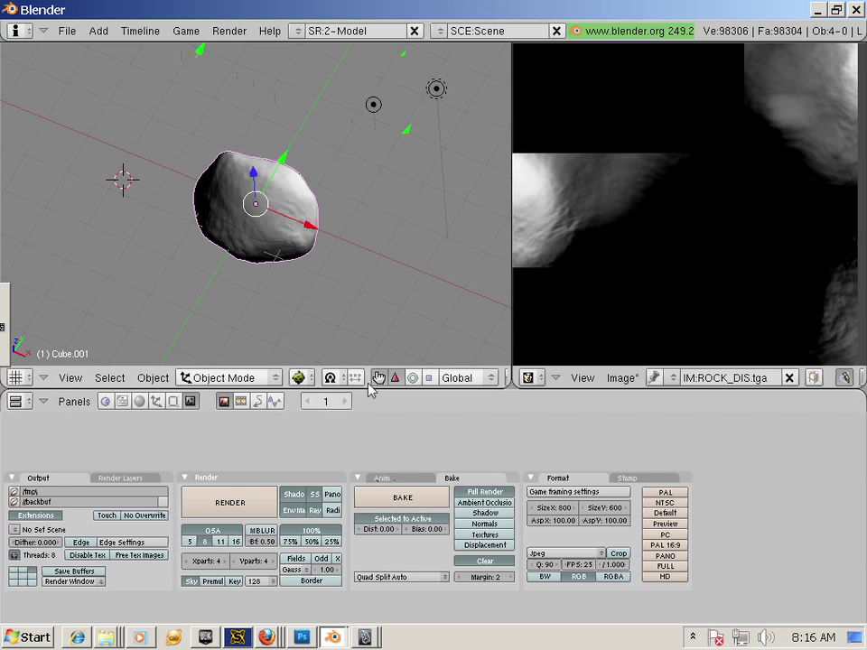
scroll(201, 322, "down", 4)
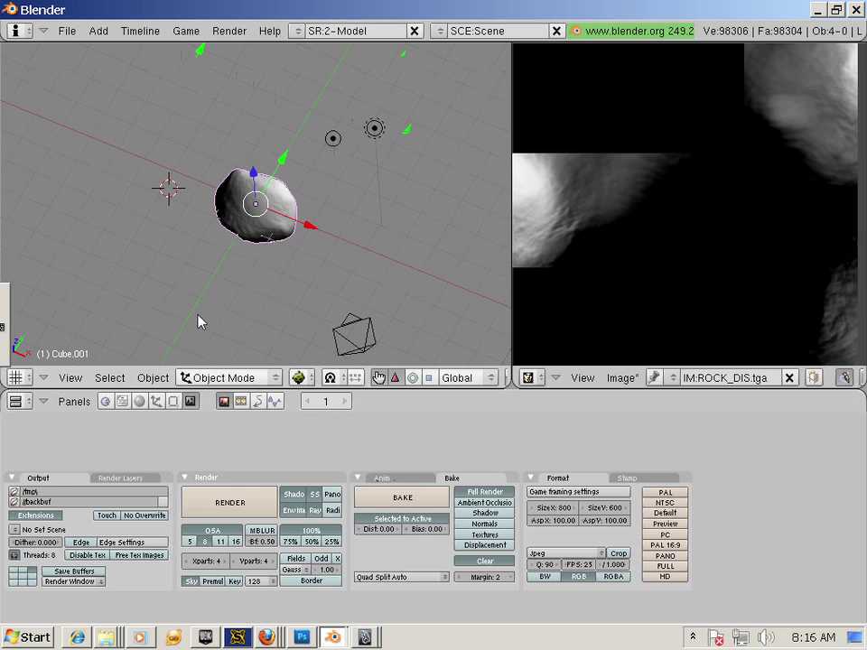
left_click(199, 306)
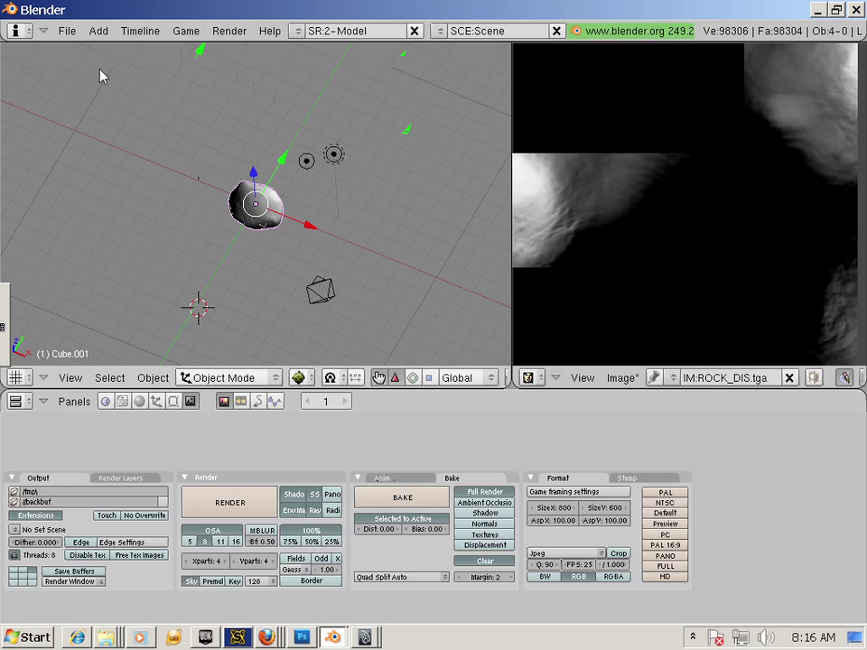
Add a point lamp and move it along X to the rock's left.
left_click(99, 31)
mouse_move(151, 203)
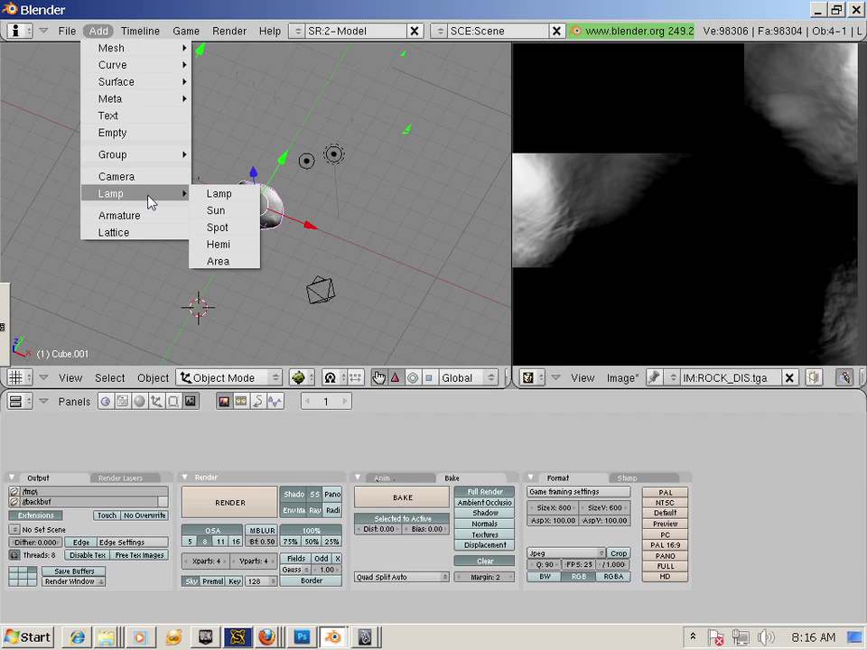
left_click(231, 201)
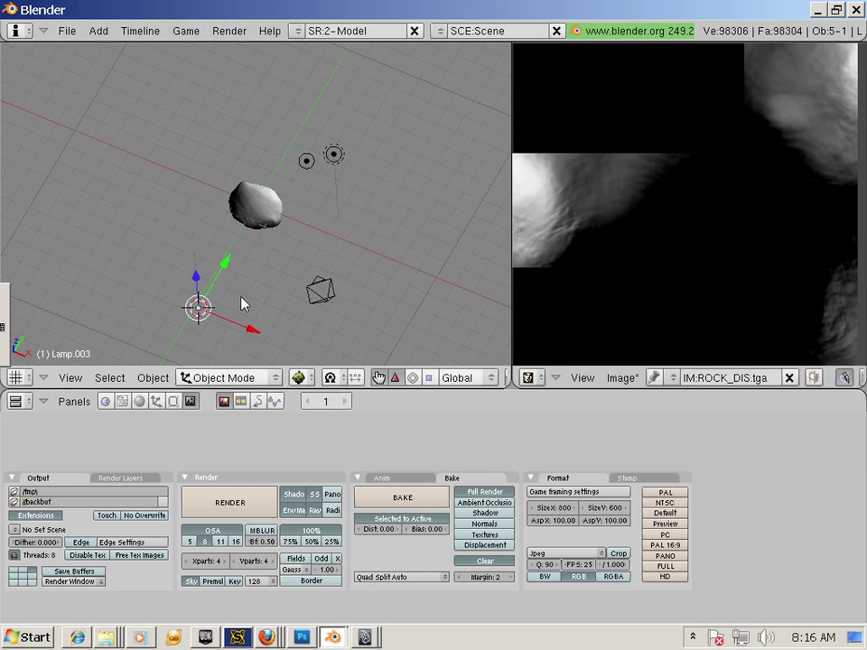
key("g")
key("x")
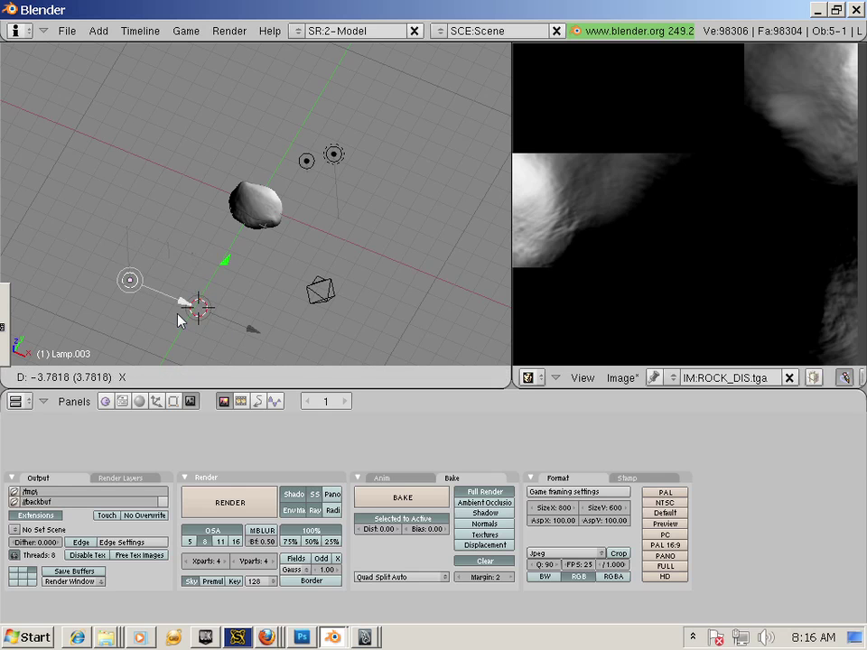
left_click(179, 319)
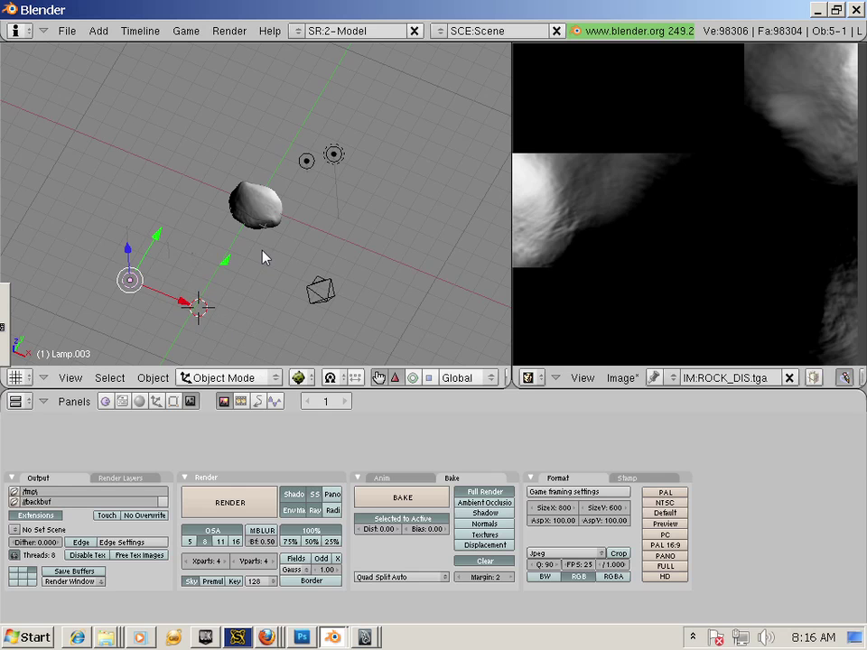
scroll(263, 253, "up", 3)
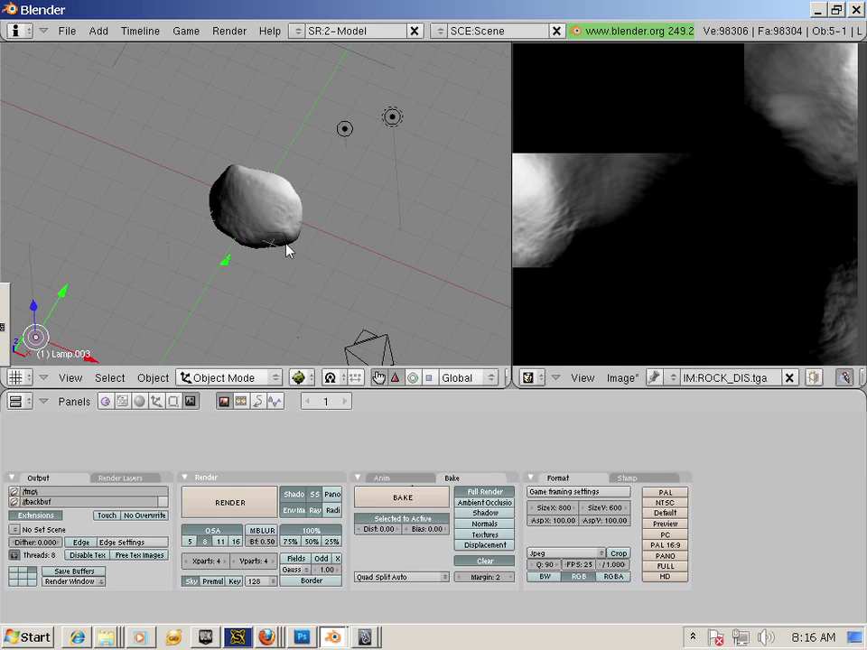
Select the rock and rebake its map with the added lamp.
right_click(286, 245)
left_click(412, 493)
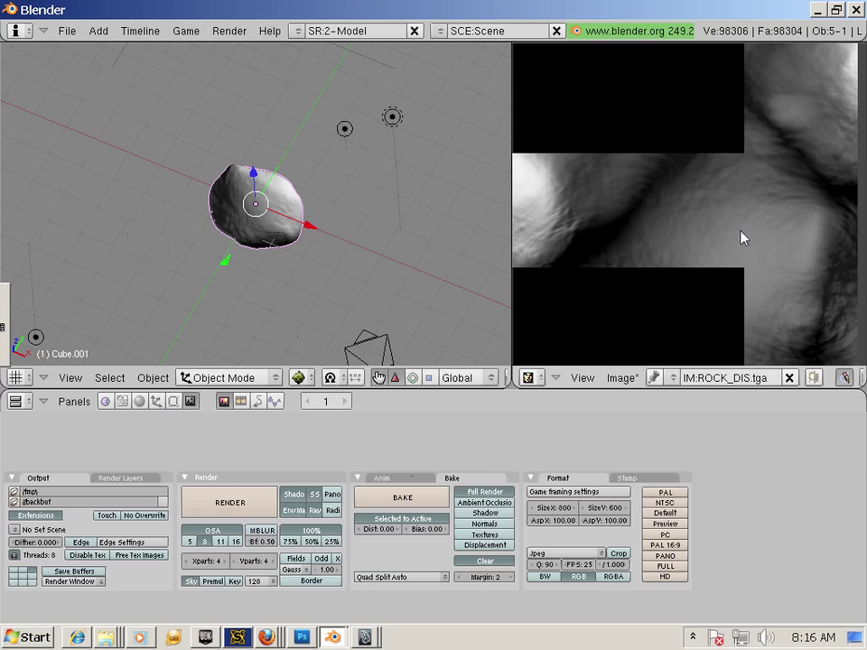
scroll(194, 255, "down", 3)
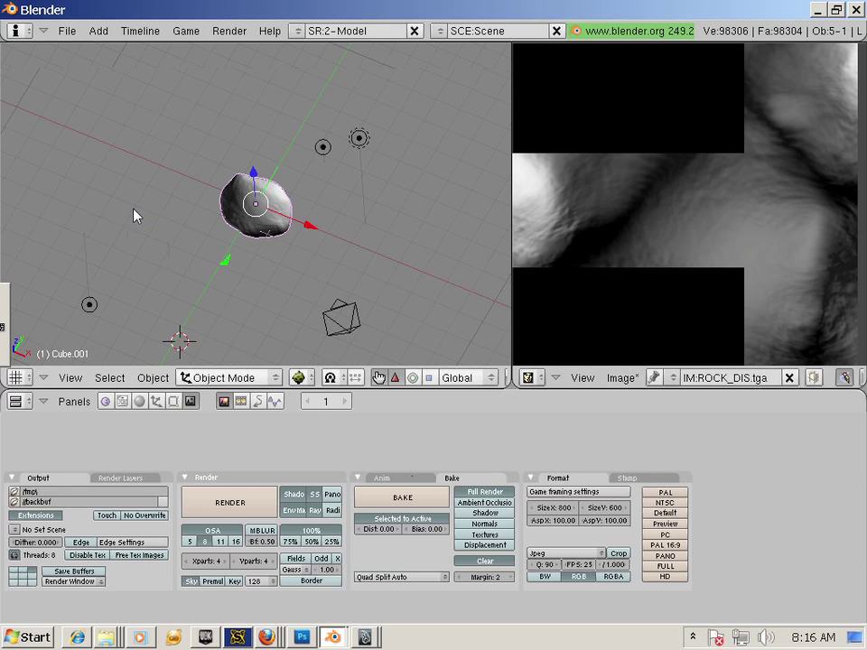
Add another point lamp and move it along X, then begin moving it along Y.
left_click(99, 31)
mouse_move(122, 195)
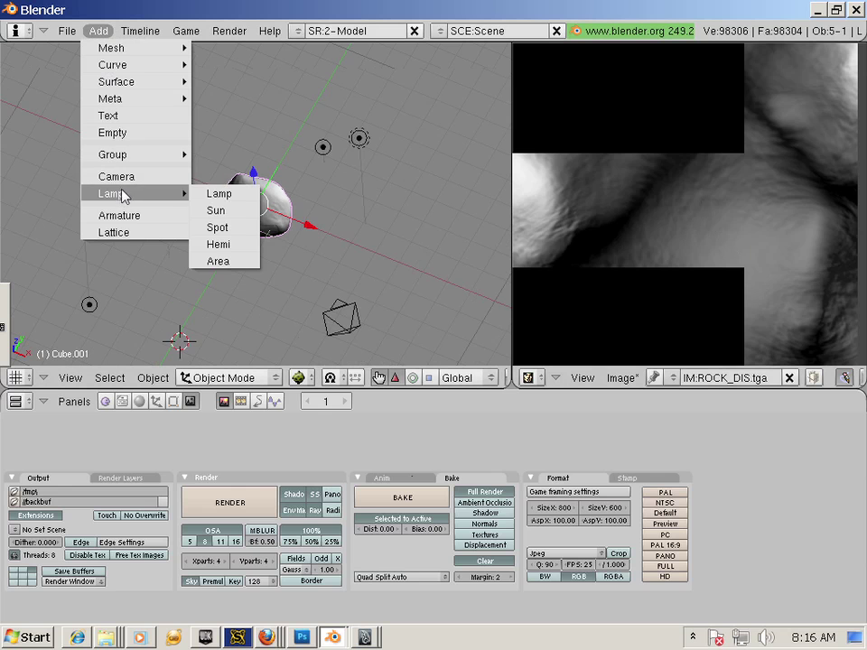
left_click(220, 194)
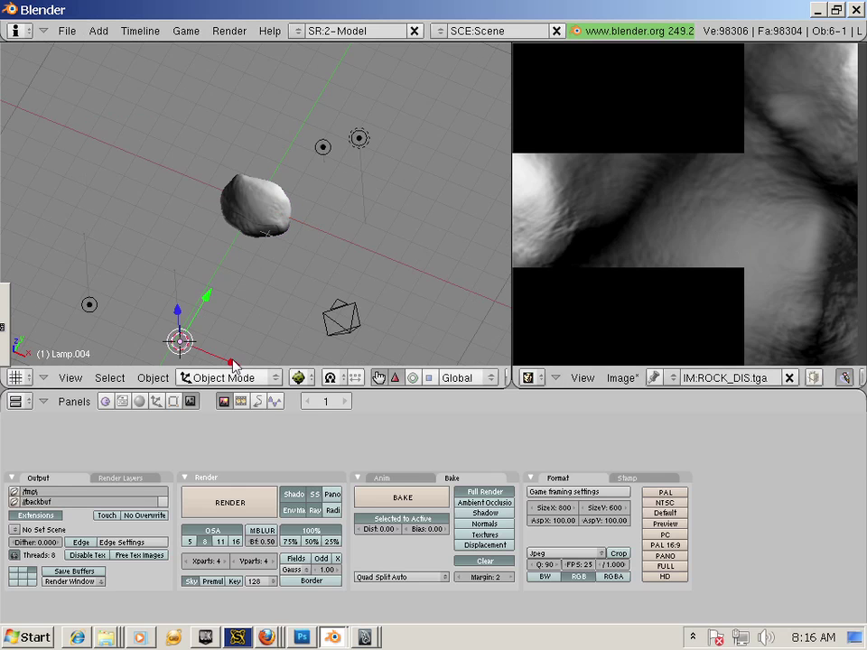
key("g")
key("x")
left_click(178, 341)
key("g")
key("y")
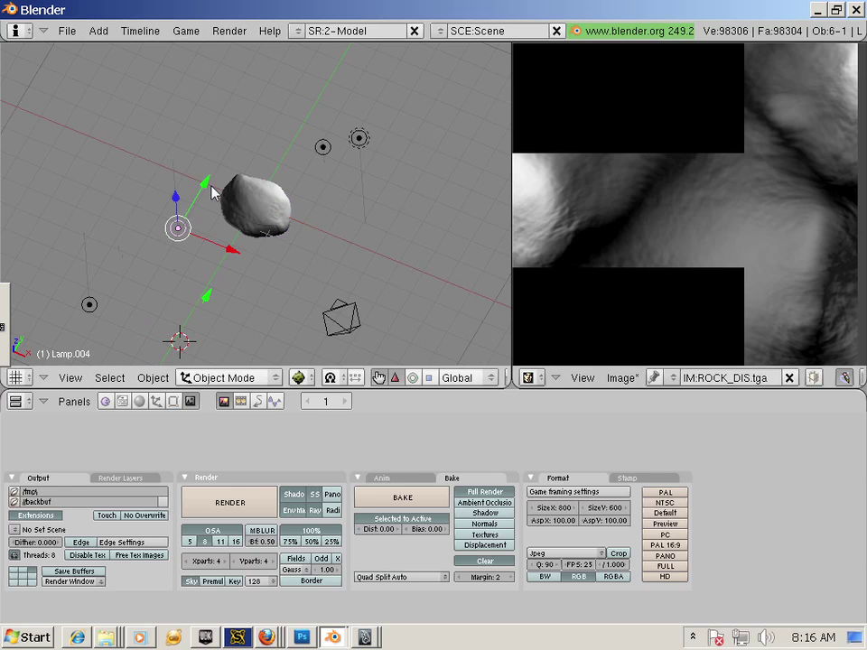